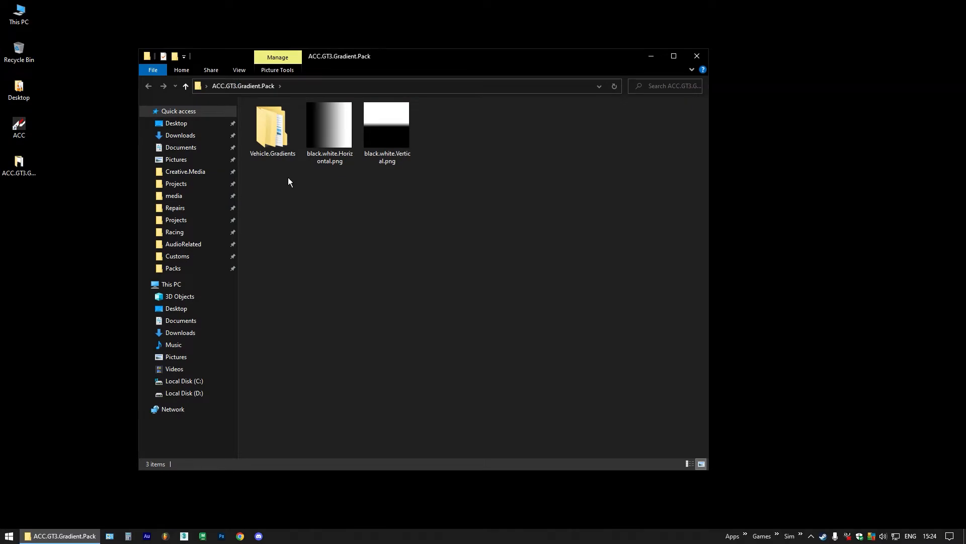
- Look through the Horizontal vehicle templates inside Vehicle.Gradients and return to the ACC.GT3.Gradient.Pack folder
double_click(272, 128)
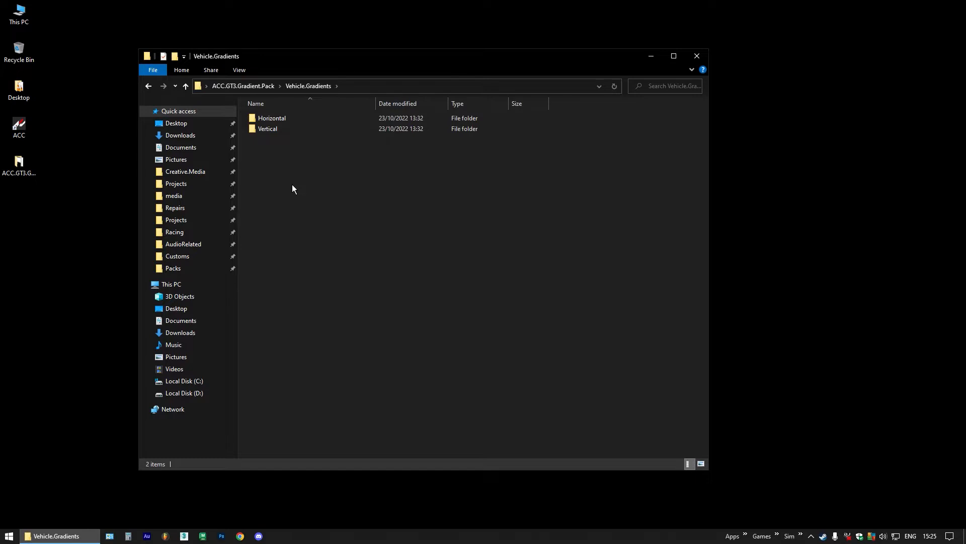
double_click(281, 120)
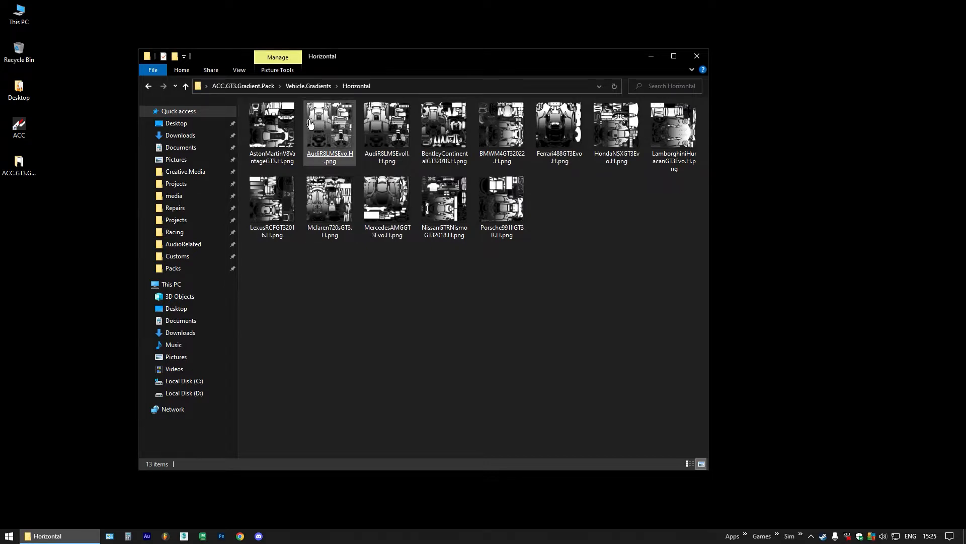
click(304, 86)
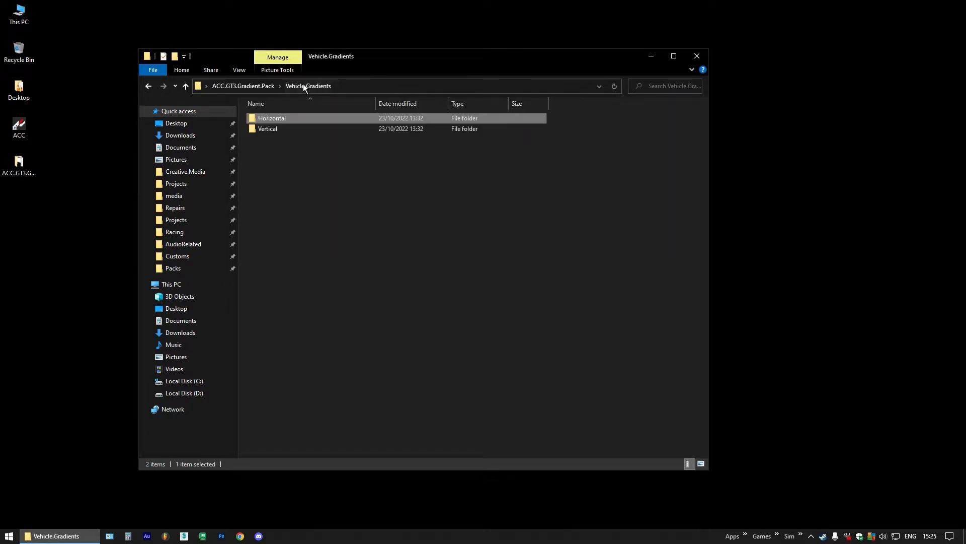
click(264, 85)
click(350, 214)
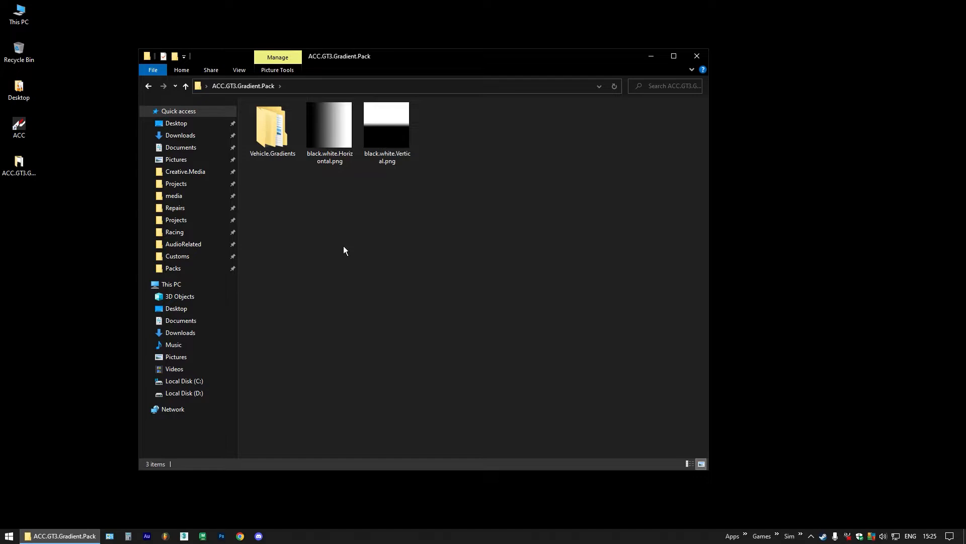
- Open Porsche991IIGT3R.H.png from the Horizontal folder of Vehicle.Gradients in Adobe Photoshop 2021
click(267, 146)
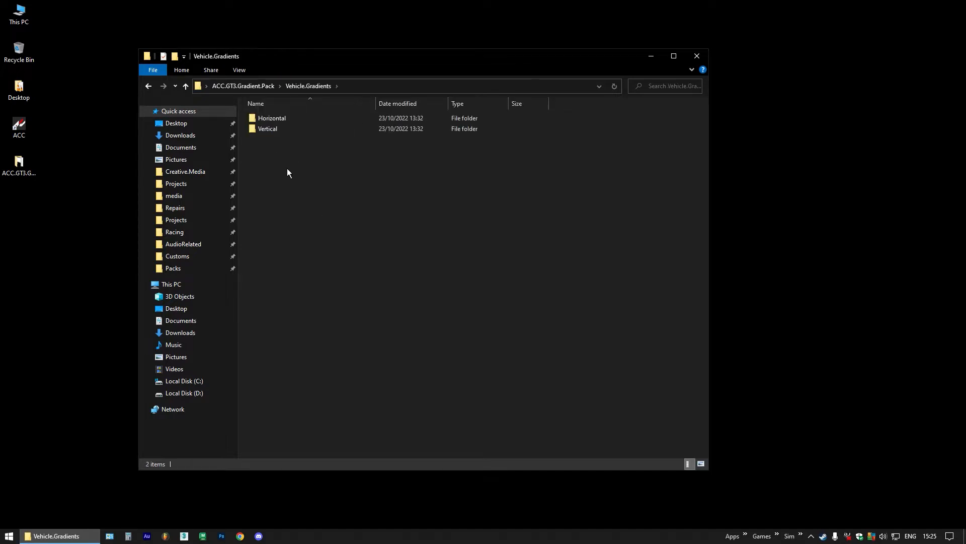
click(281, 121)
right_click(497, 194)
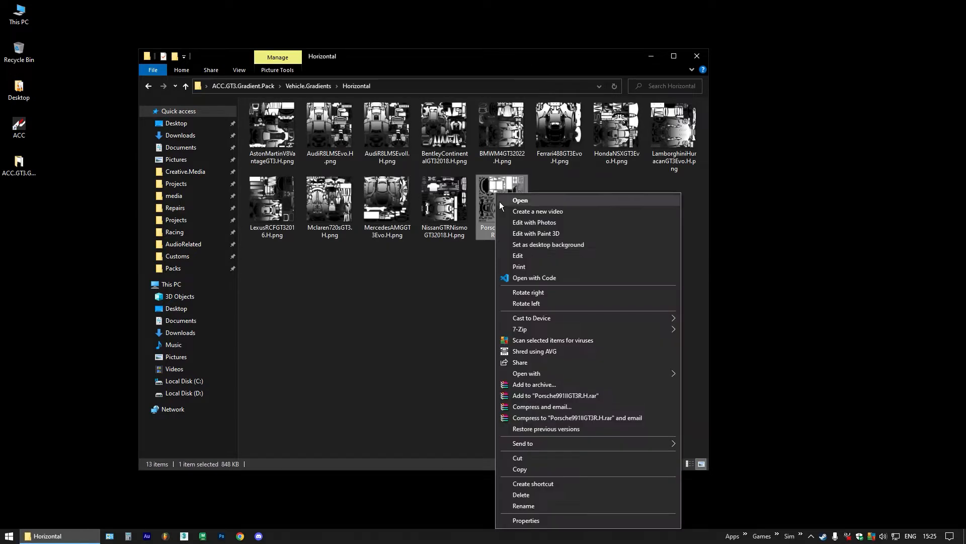
mouse_move(578, 375)
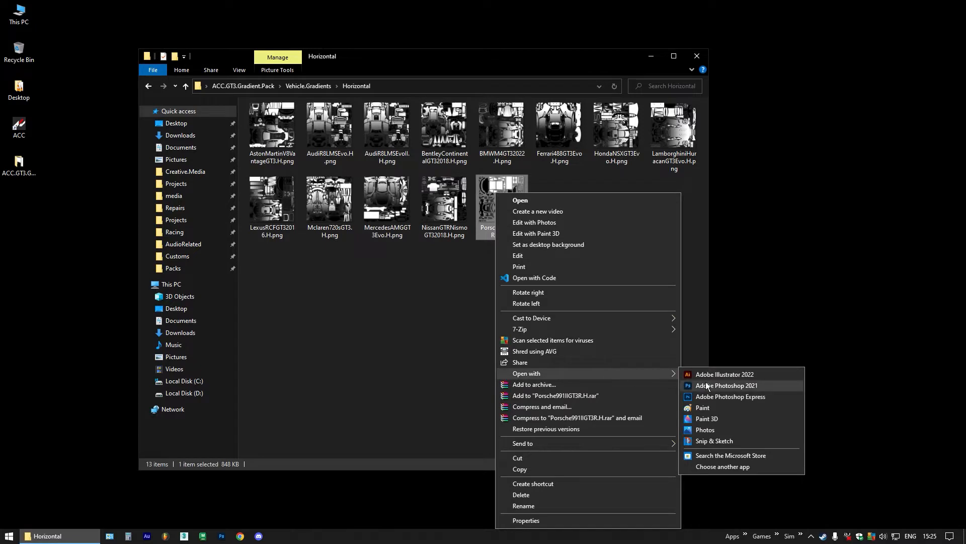
click(722, 386)
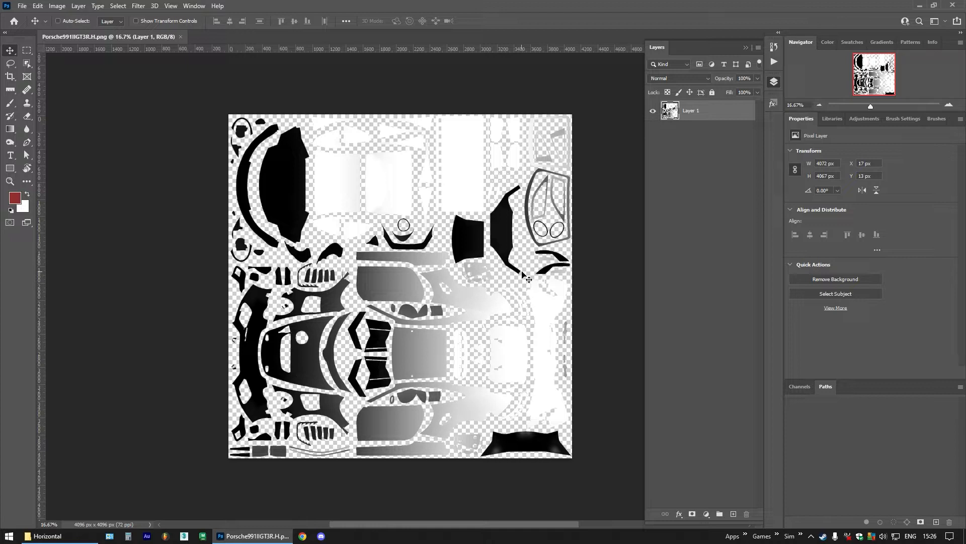
- Add a Gradient Map adjustment layer above Layer 1 and compare the template with the map hidden and shown
click(863, 119)
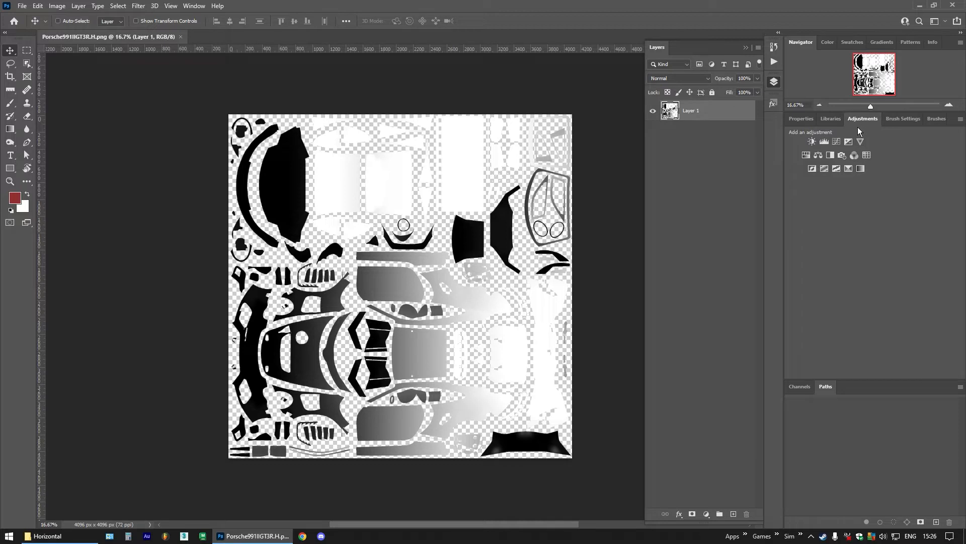
click(194, 6)
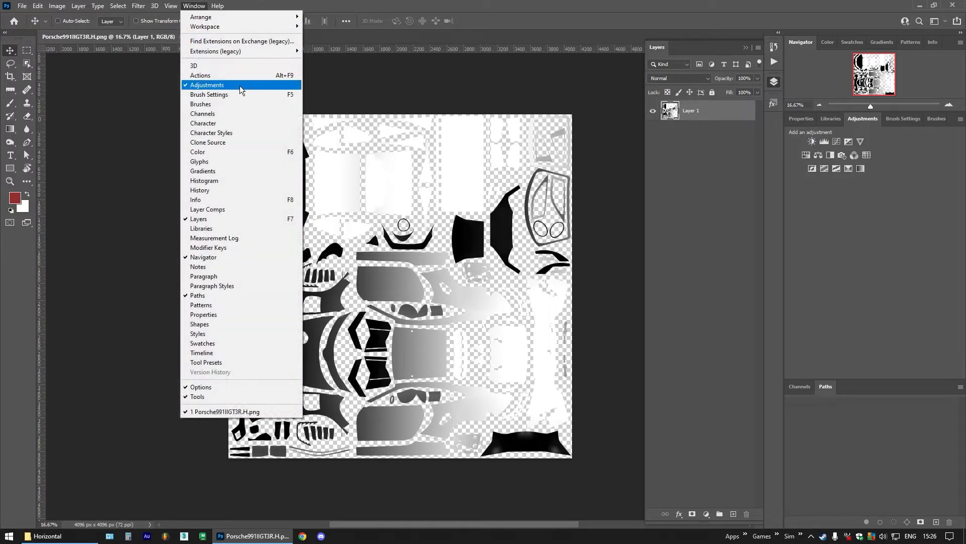
click(850, 190)
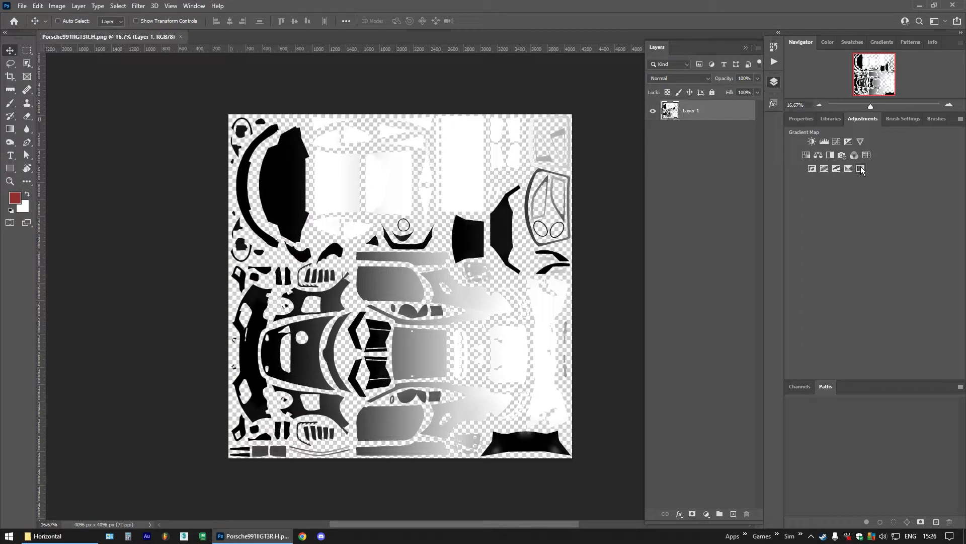
click(861, 167)
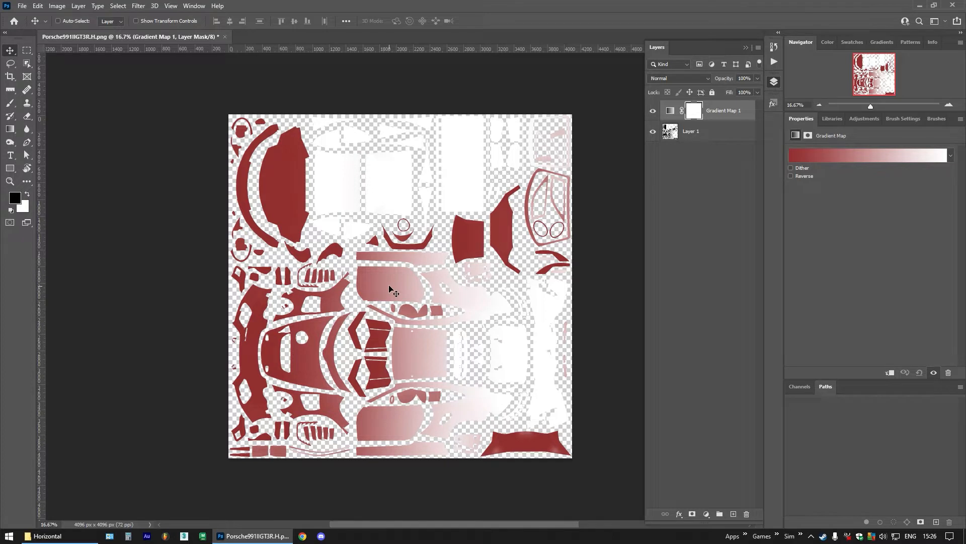
click(654, 112)
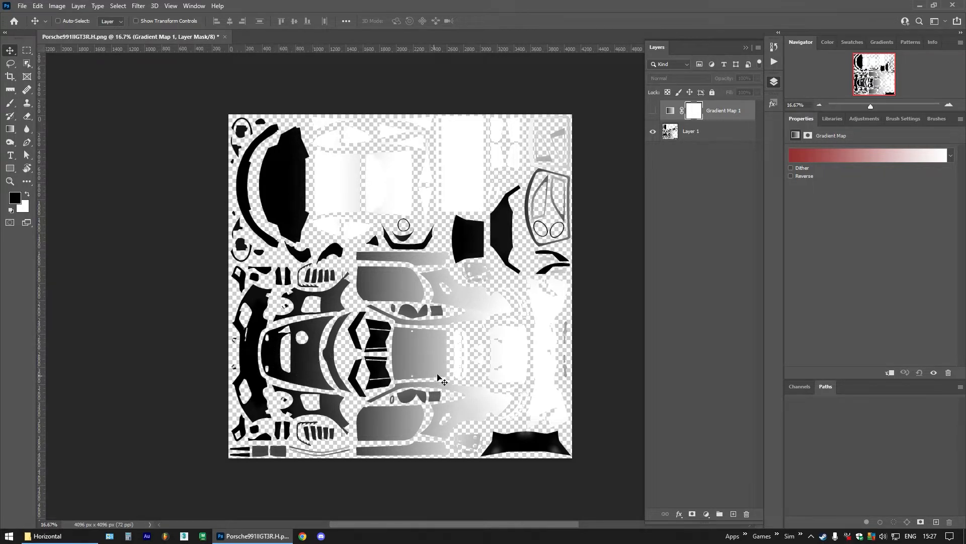
click(653, 111)
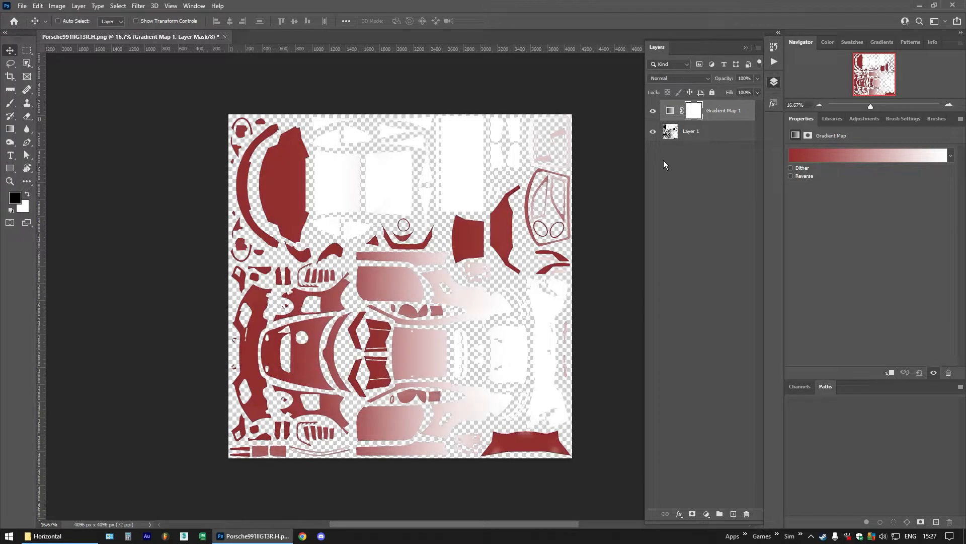
- Add three colour stops to the gradient map's gradient at locations 23%, 50% and 75%
click(841, 154)
scroll(670, 253, down, 2)
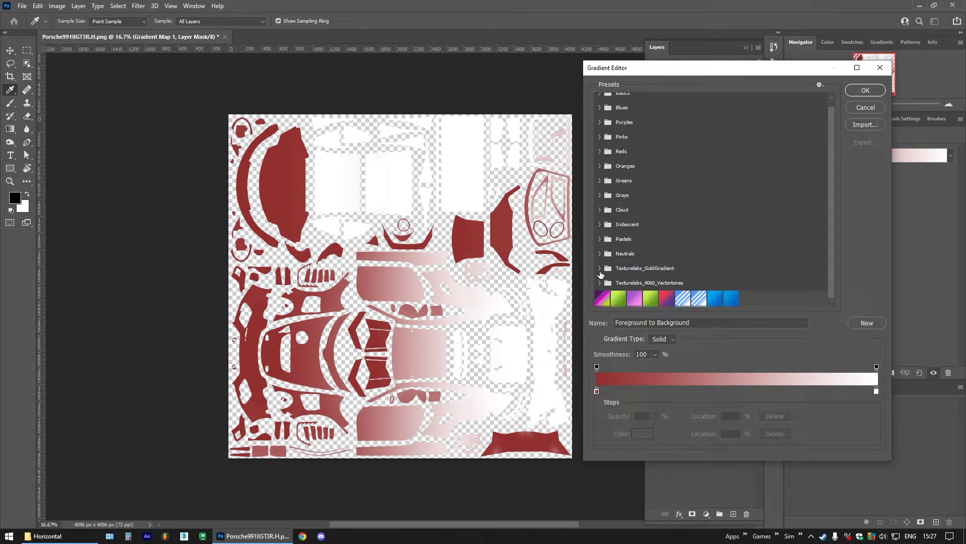
click(736, 391)
drag(663, 391, 807, 391)
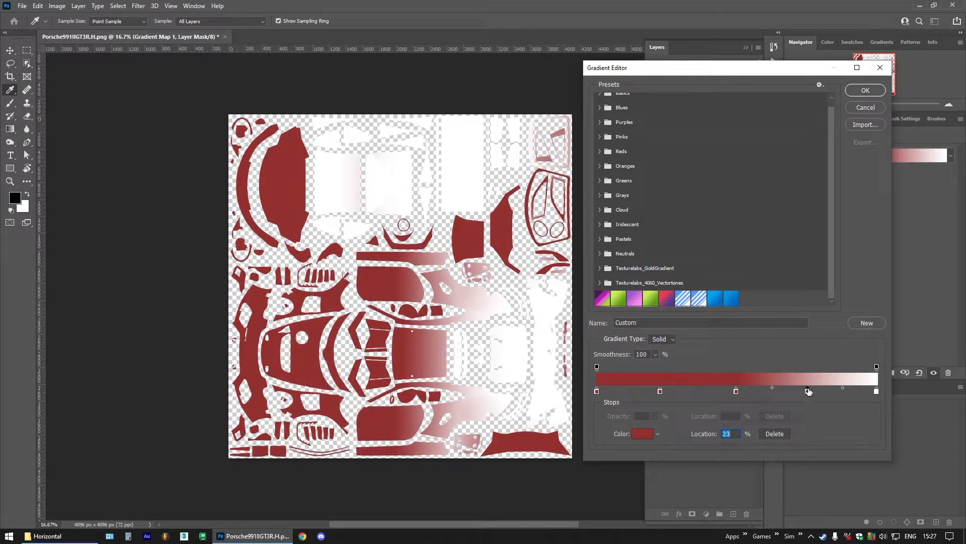
- Set the gradient's first colour stop, at 0%, to a bright blue
click(597, 391)
click(638, 434)
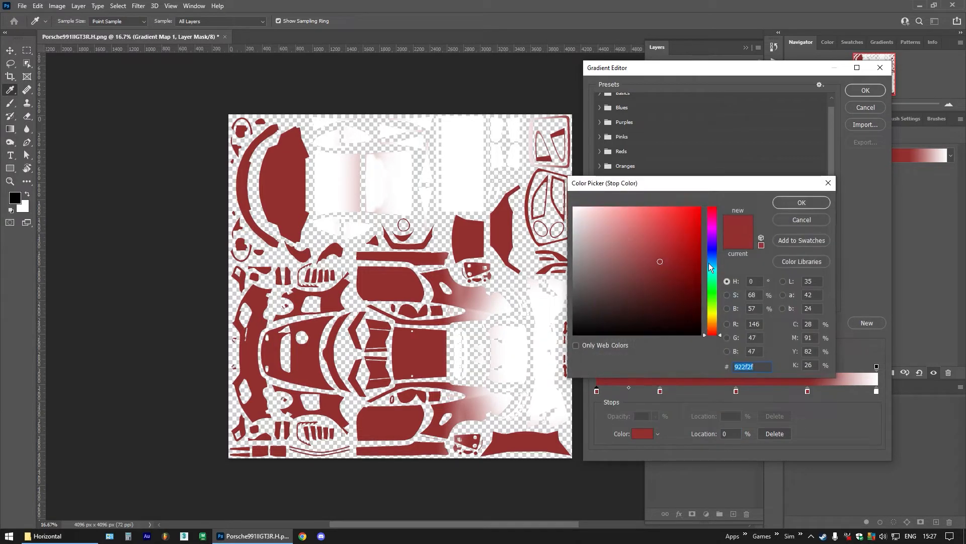
drag(708, 262, 713, 254)
click(682, 228)
click(690, 213)
click(802, 203)
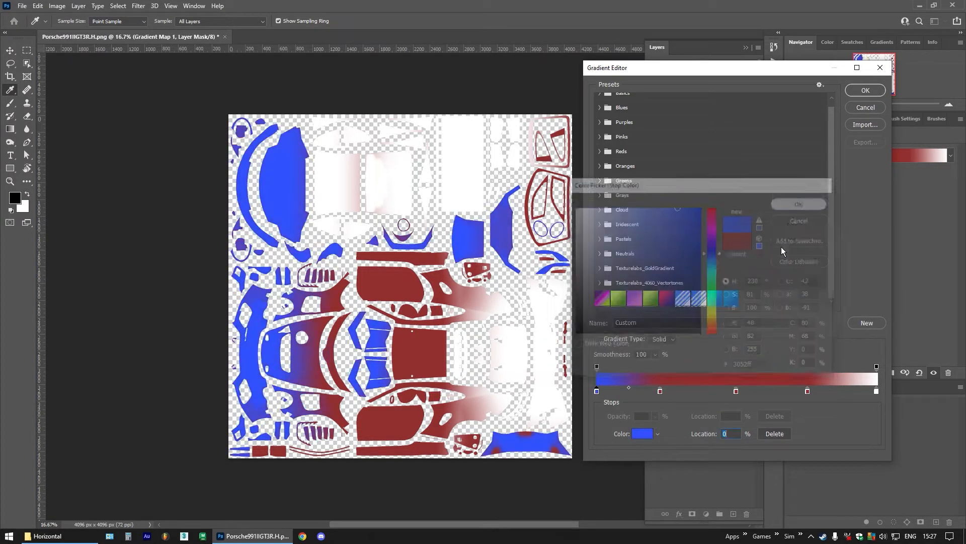
- Set the colour stop at 23% to a bright yellow
click(660, 391)
click(642, 434)
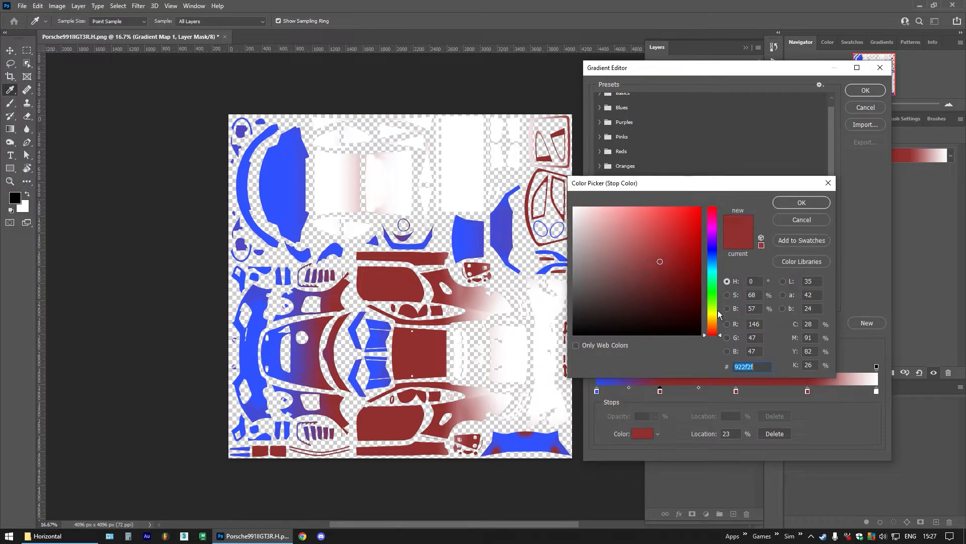
click(712, 313)
click(699, 209)
click(802, 202)
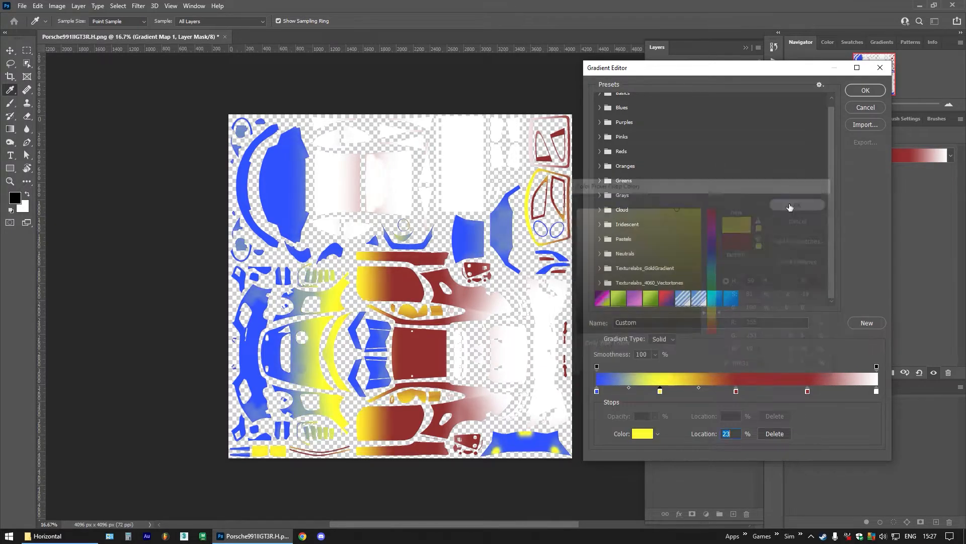
- Set the colour stop at 50% to the bright green 70e63c
click(737, 391)
click(642, 434)
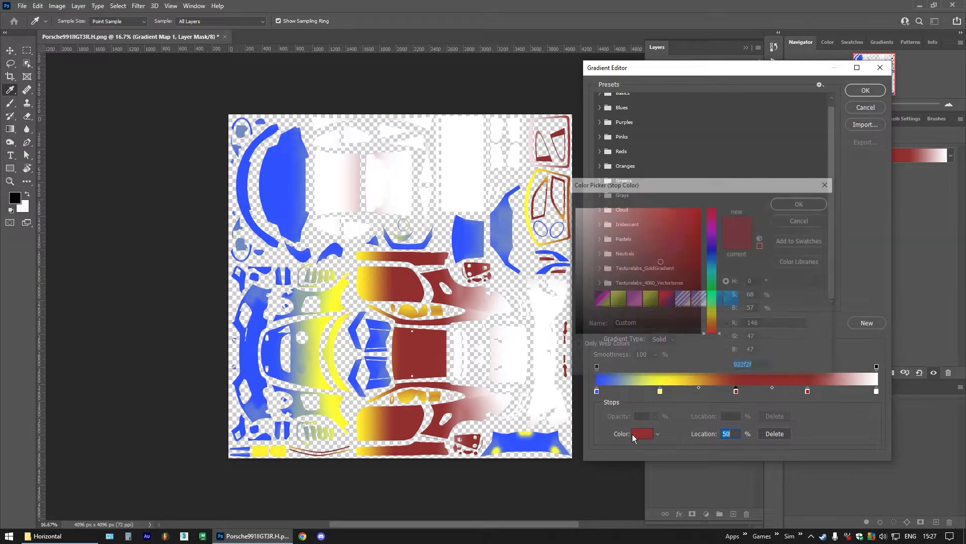
click(713, 299)
click(664, 225)
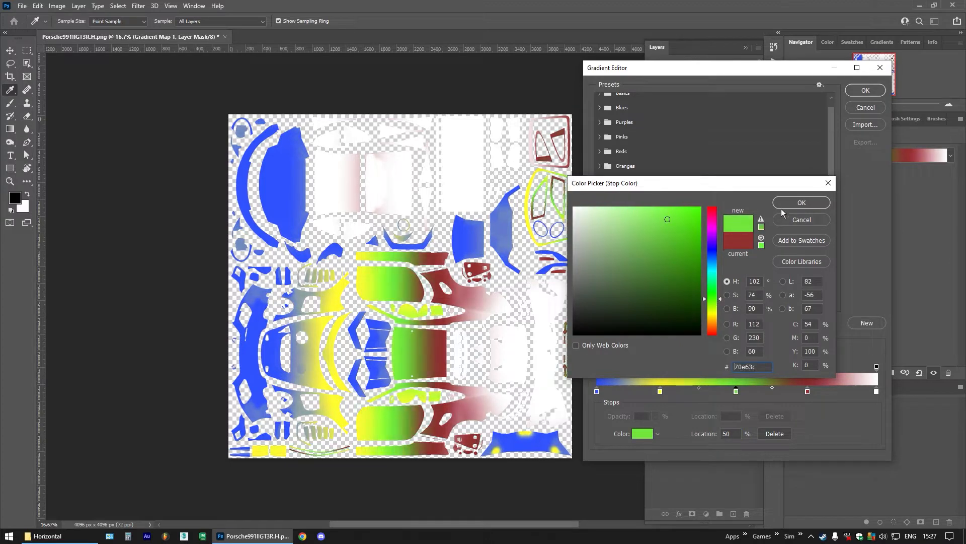
click(802, 202)
- Set the colour stop at 75% to a bright orange
click(807, 390)
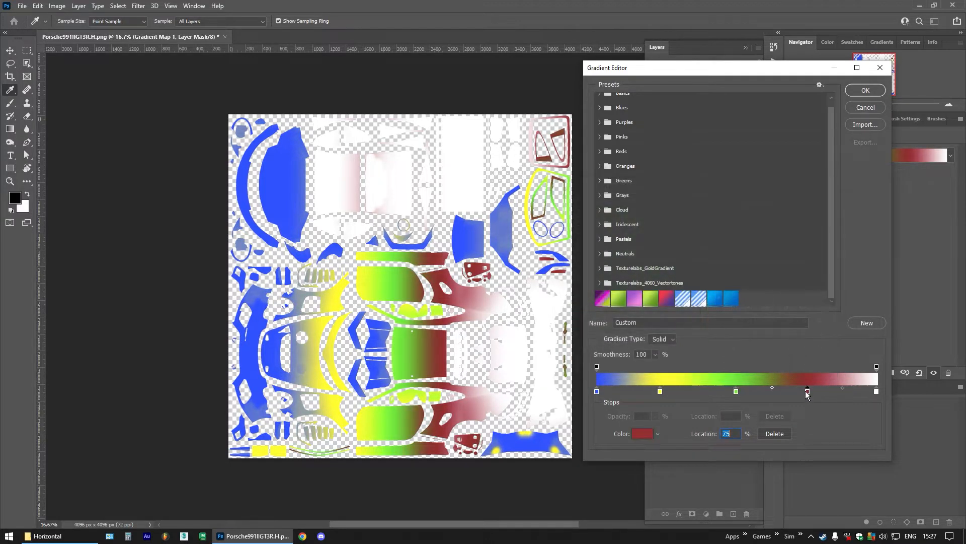
click(642, 433)
click(710, 321)
mouse_move(677, 239)
mouse_down()
mouse_move(659, 207)
mouse_move(683, 206)
mouse_up()
drag(713, 320, 710, 323)
click(801, 203)
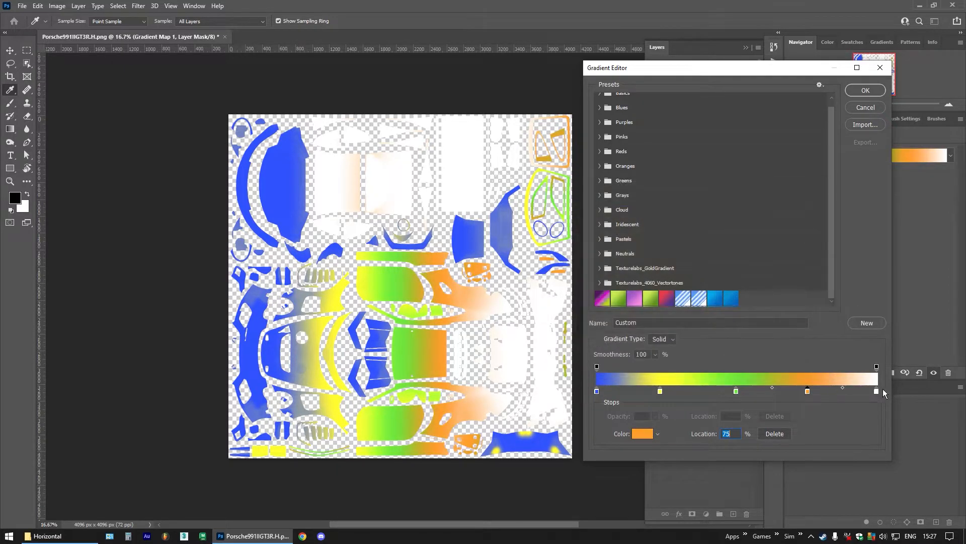
- Set the gradient's end colour stop, at 100%, to the magenta f334ff
click(876, 391)
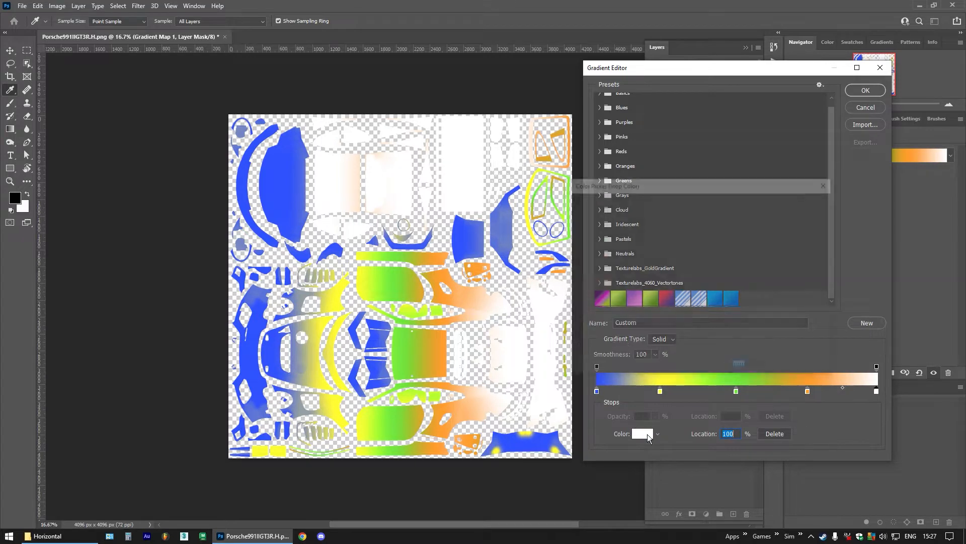
click(642, 434)
click(713, 229)
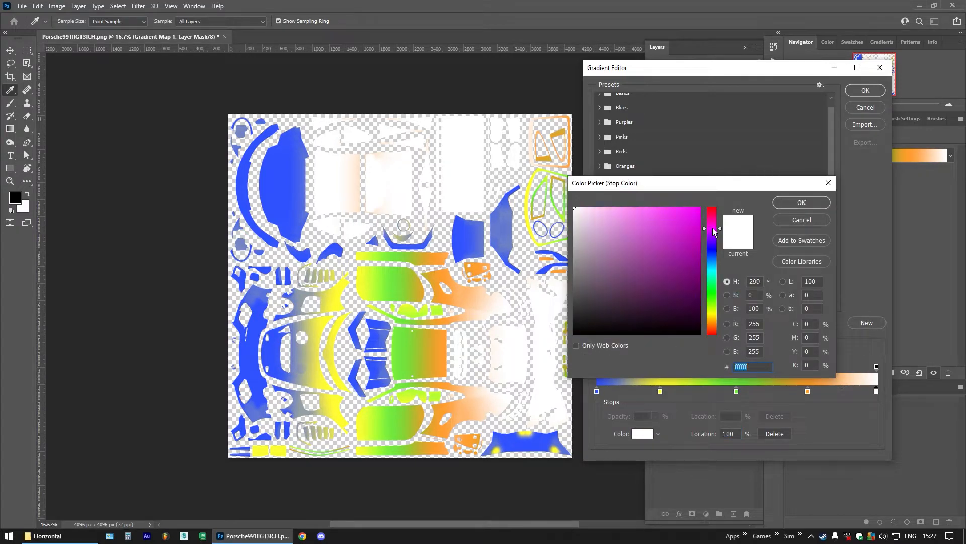
click(675, 206)
click(802, 202)
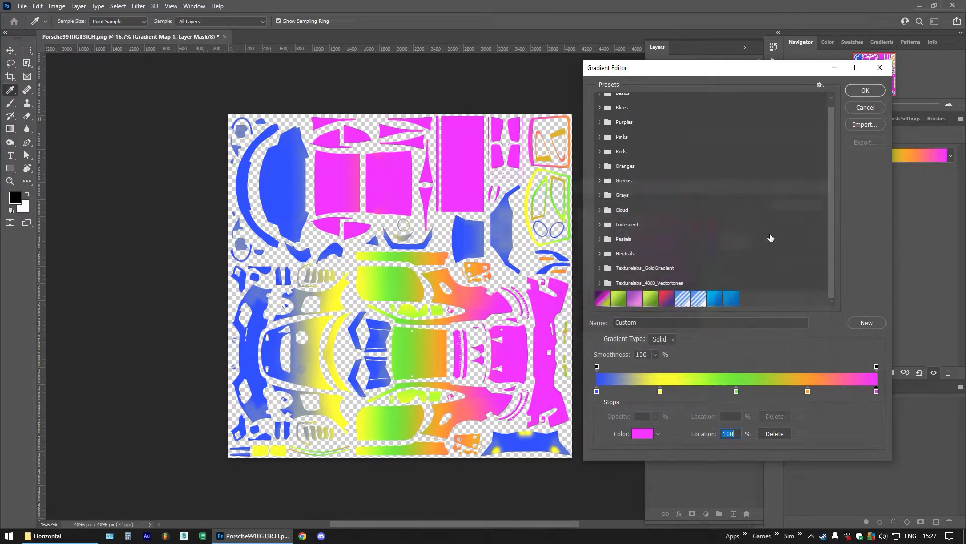
- Add a colour stop at 13% between blue and yellow, colour it cyan 21fffc, and apply the gradient
click(632, 392)
click(644, 437)
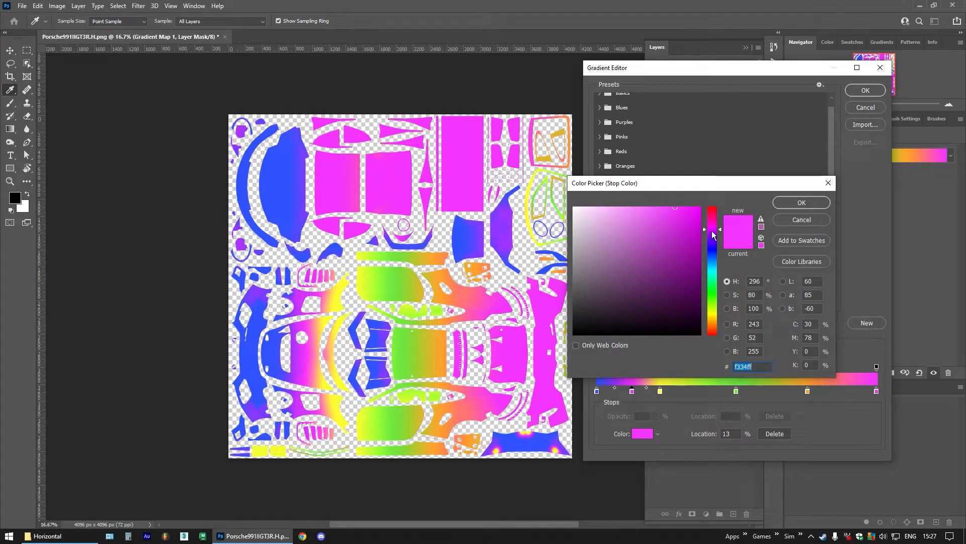
click(712, 272)
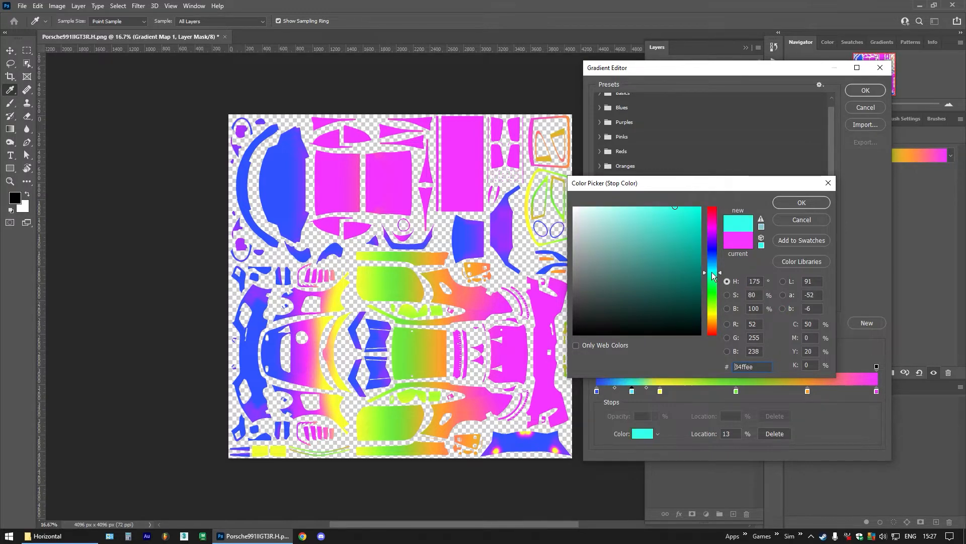
click(677, 216)
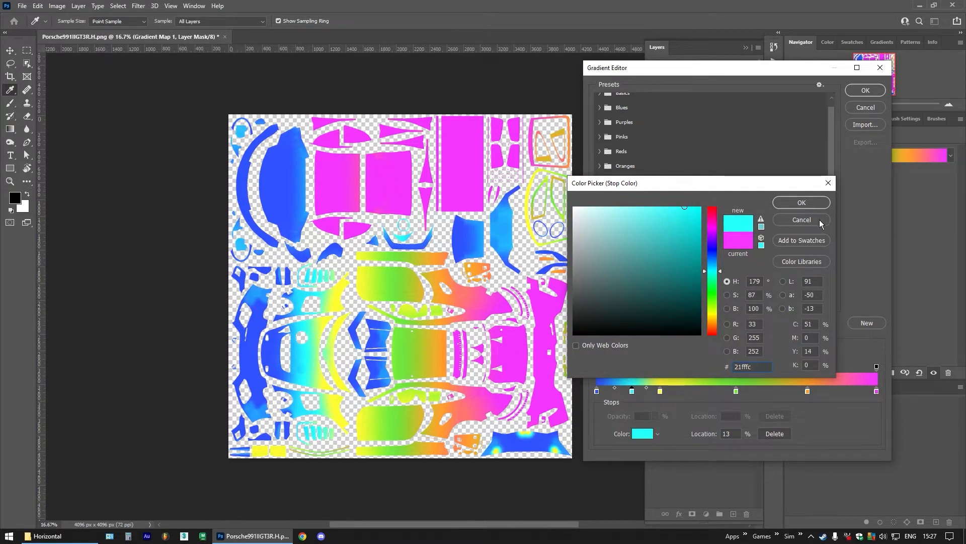
click(801, 203)
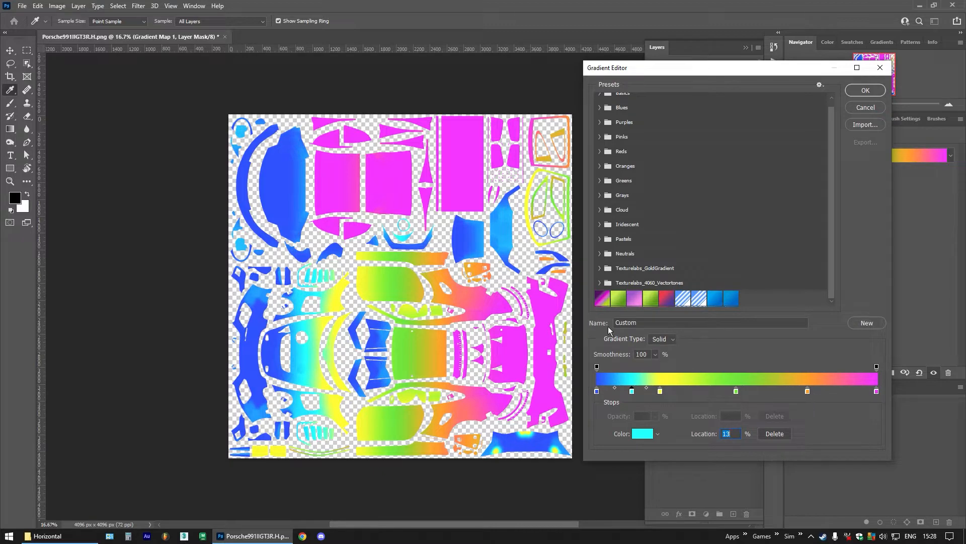
click(862, 91)
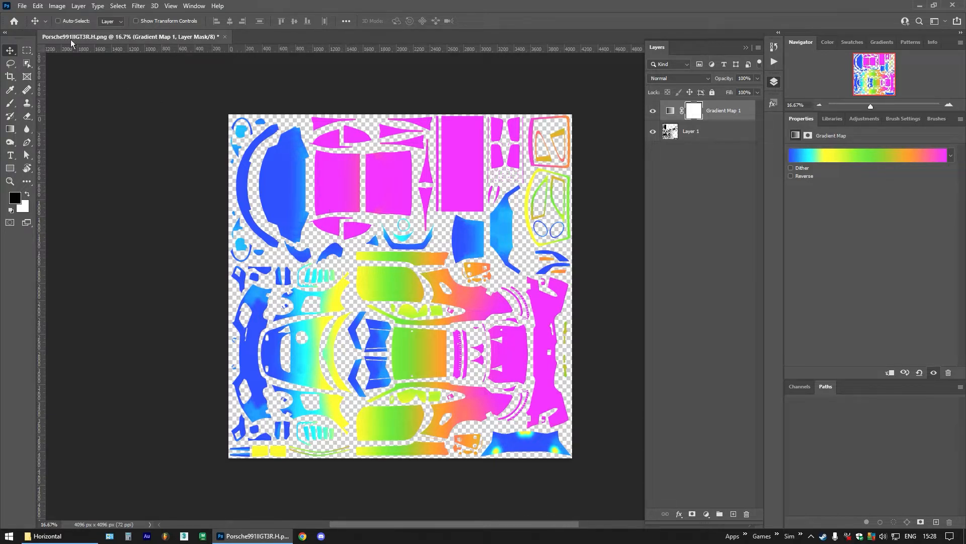
- Start a Save for Web (Legacy) export of the recoloured template as a transparent PNG-24 at 4096 x 4096 px
click(22, 6)
mouse_move(85, 163)
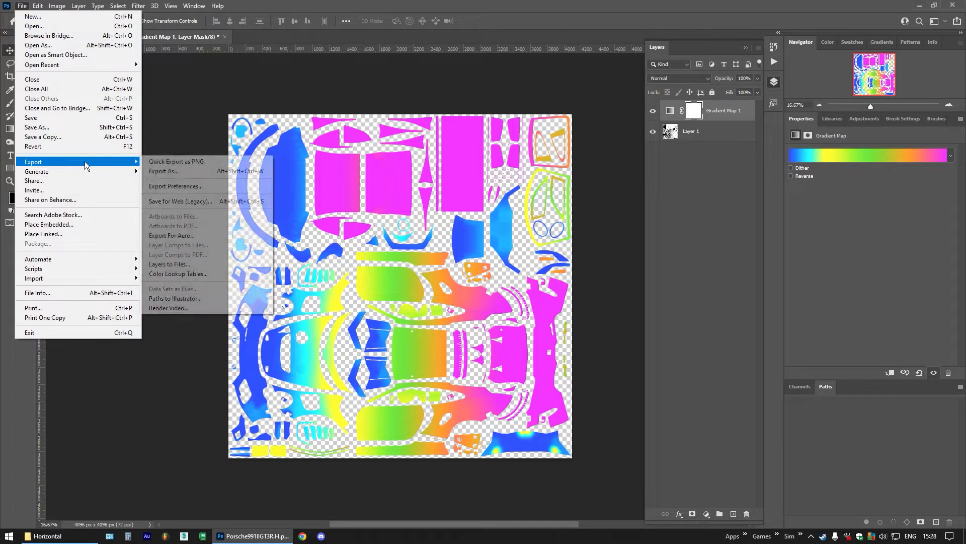
click(246, 206)
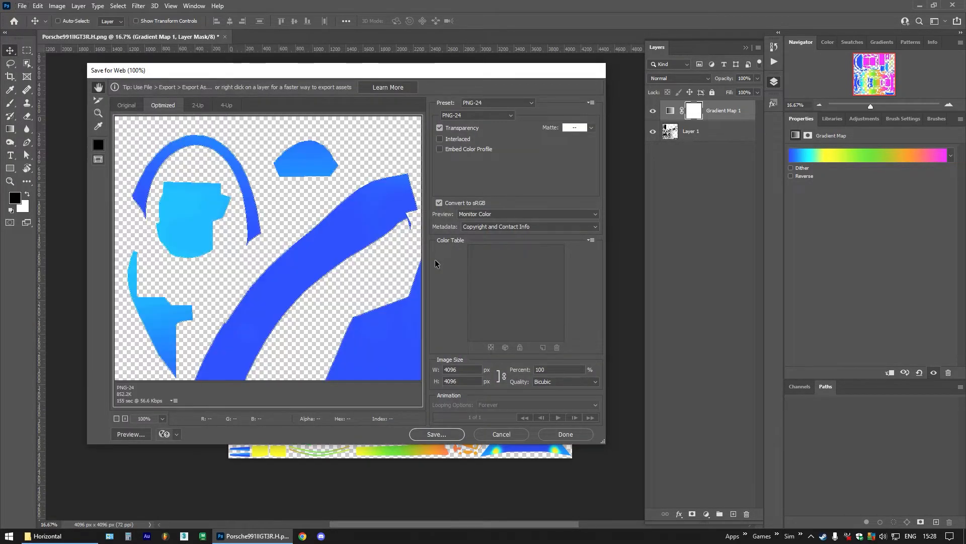
click(442, 434)
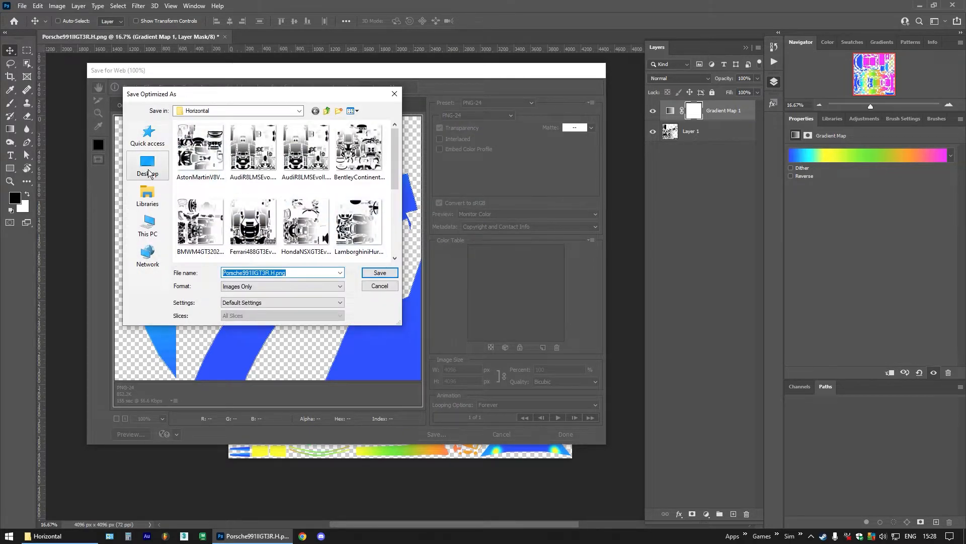
- Choose Documents > Assetto Corsa Competizione > Customs > Liveries > Gradient_H_179_Porsche991IIGT3R as the save location
click(148, 195)
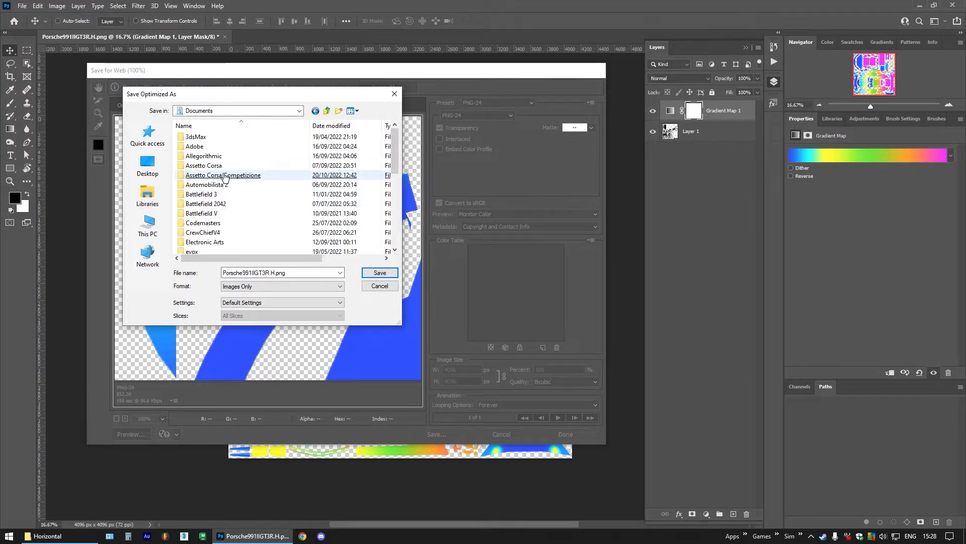
click(224, 175)
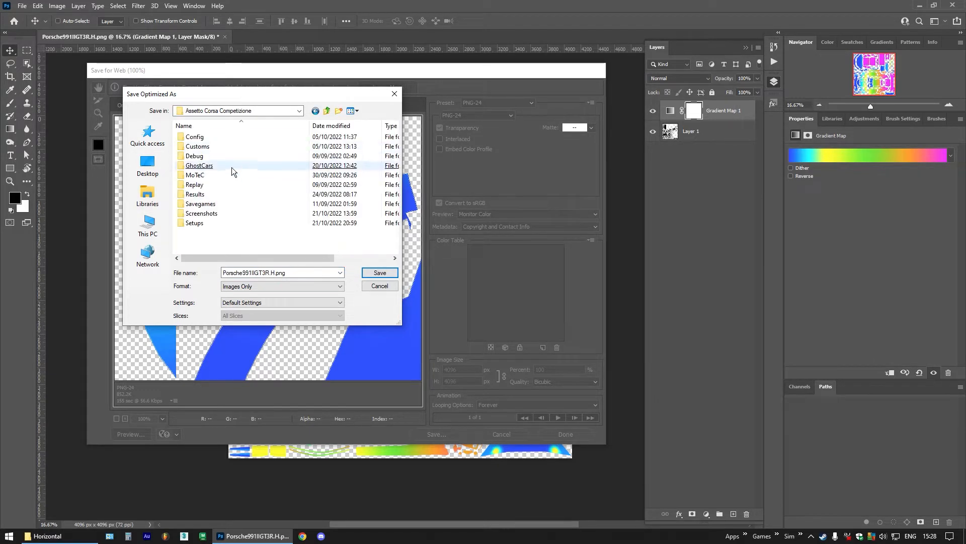
click(197, 147)
key(Return)
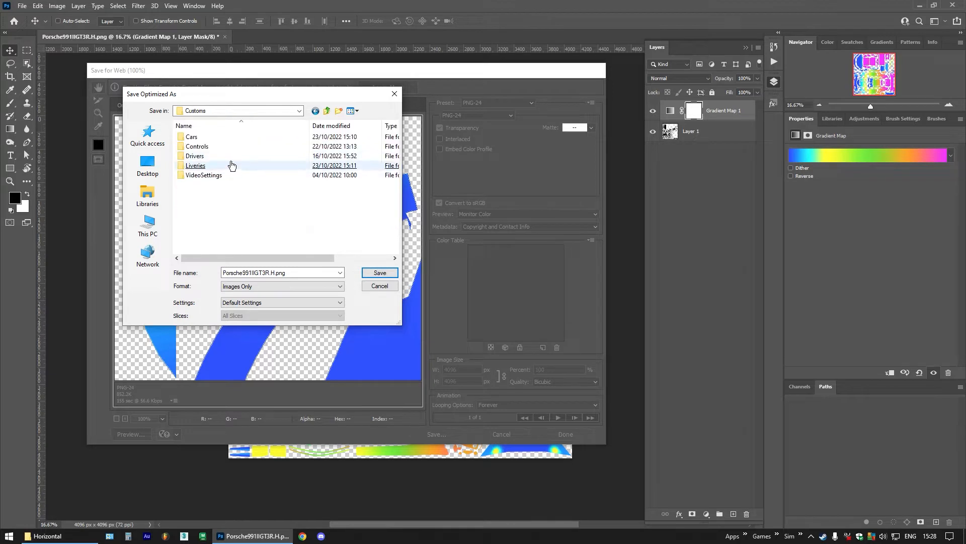
click(196, 167)
key(Return)
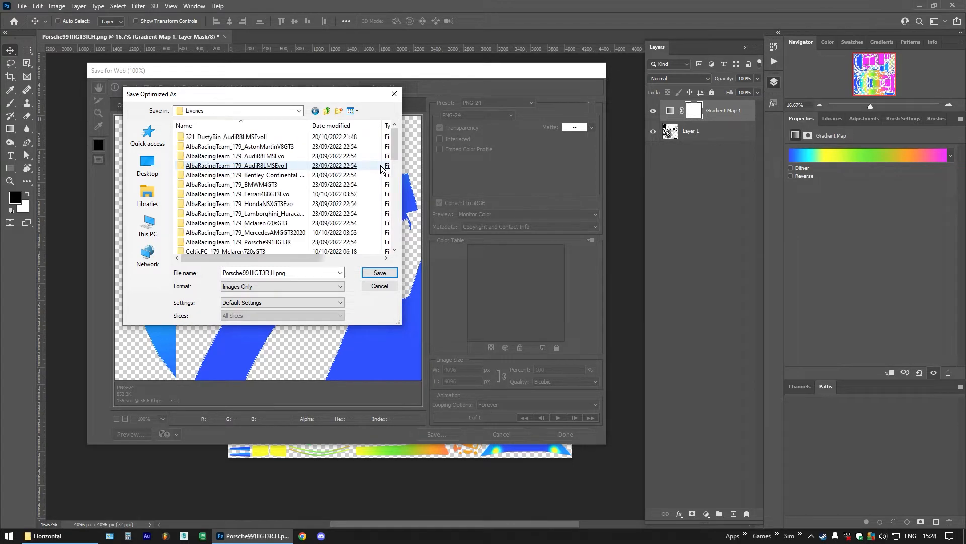
drag(394, 147, 382, 201)
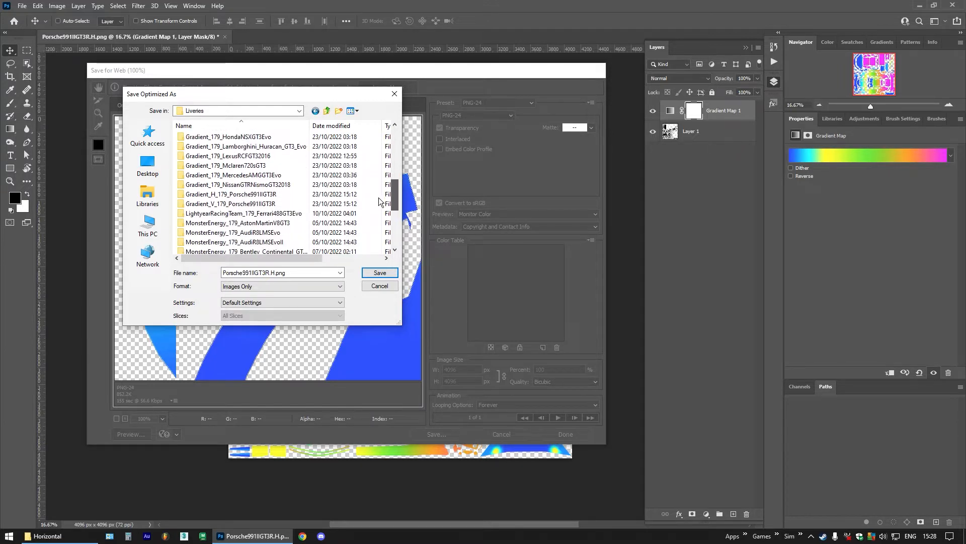
double_click(246, 194)
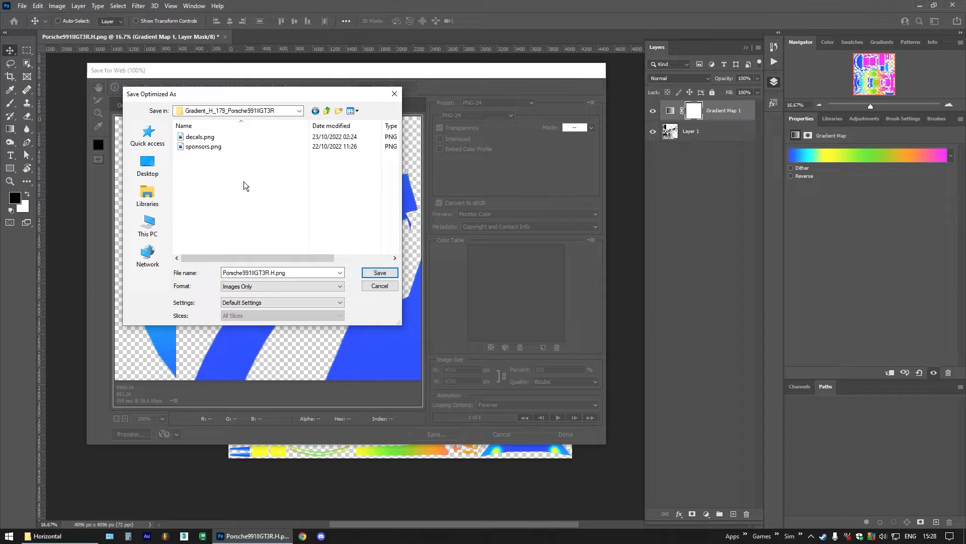
- Save the export over the existing decals.png in the livery folder
click(202, 137)
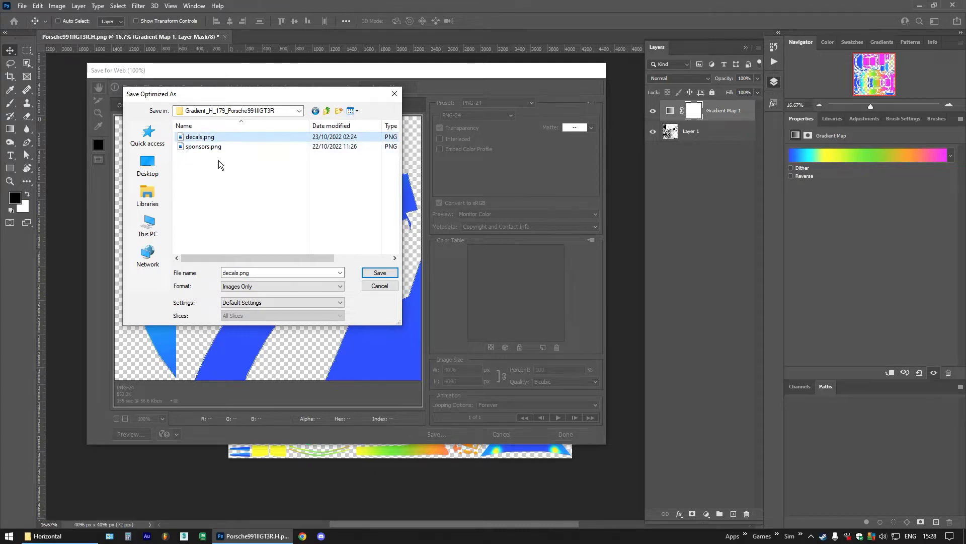
key(Return)
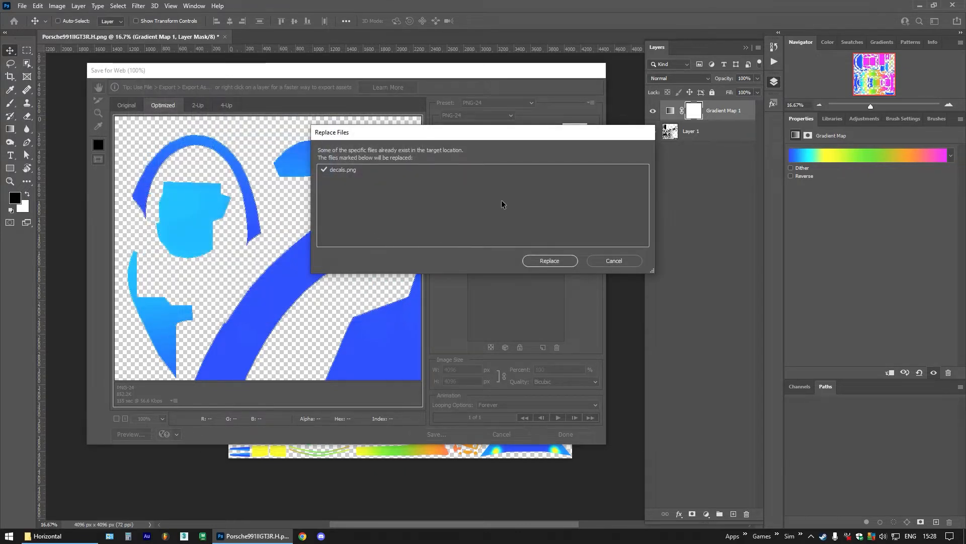
click(553, 262)
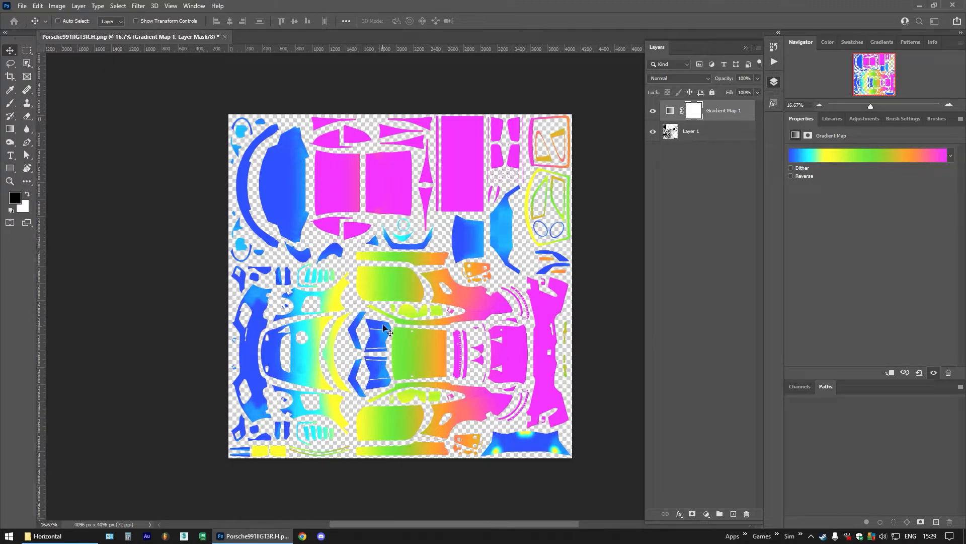
- Launch Assetto Corsa Competizione from the desktop and open the single-player car selection
click(254, 536)
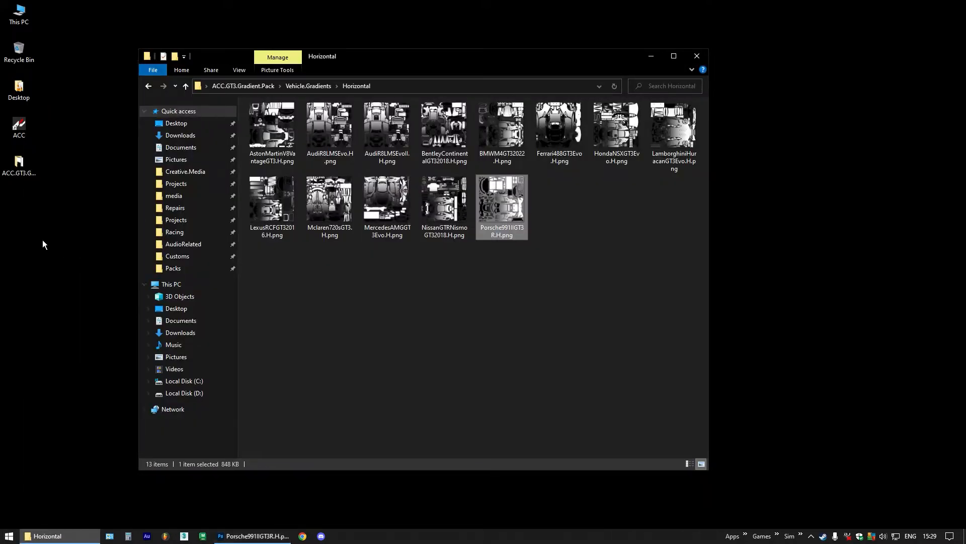
double_click(19, 129)
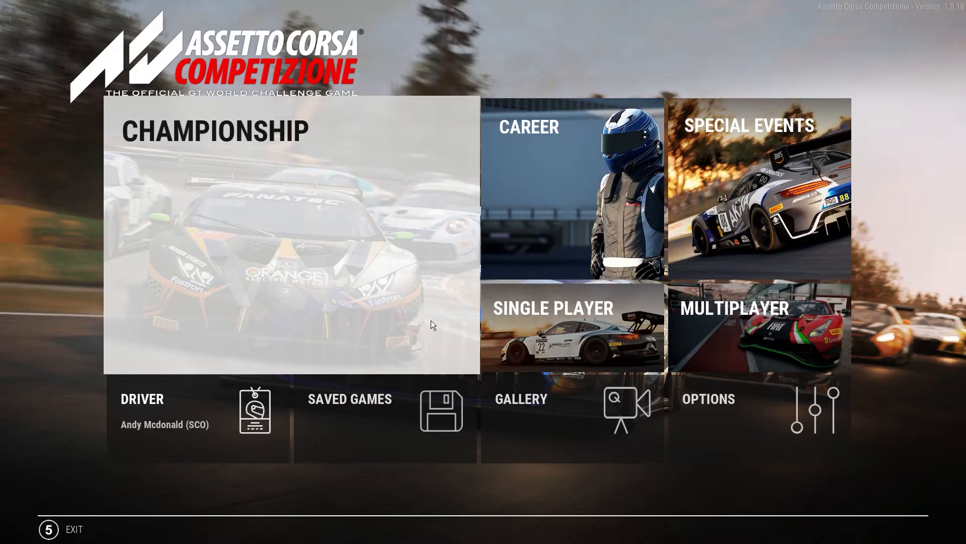
click(521, 320)
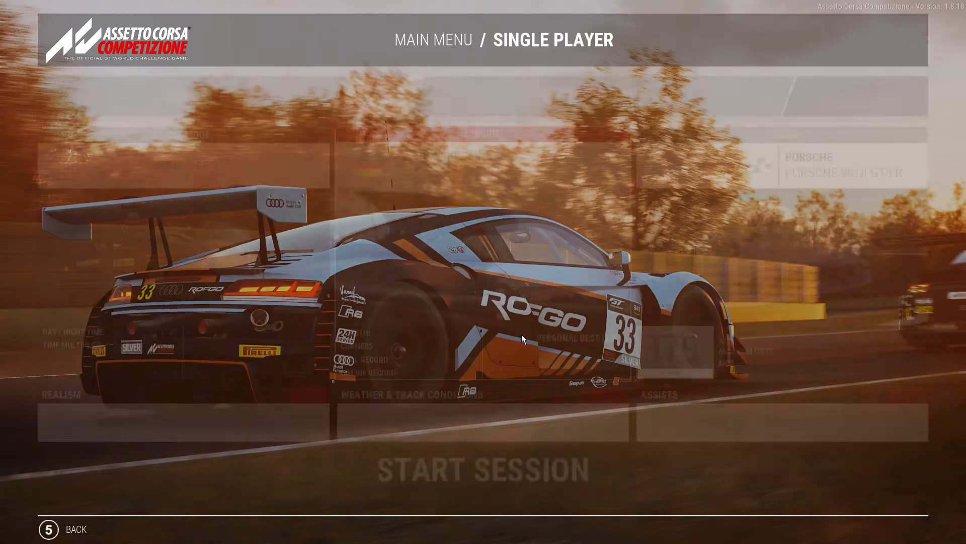
click(725, 281)
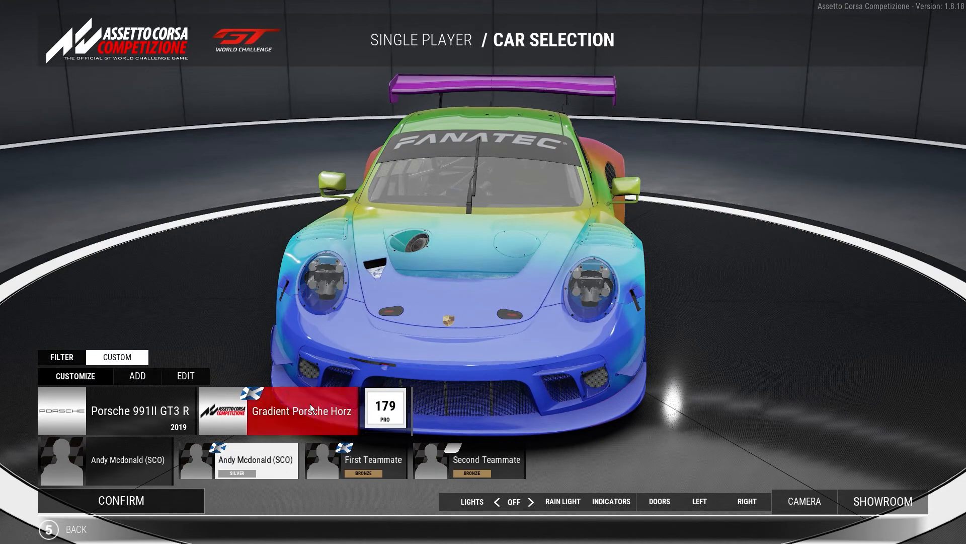
- Switch the Porsche's custom livery to Gradient Porsche Vert for a preview and confirm the car selection
click(298, 410)
click(537, 278)
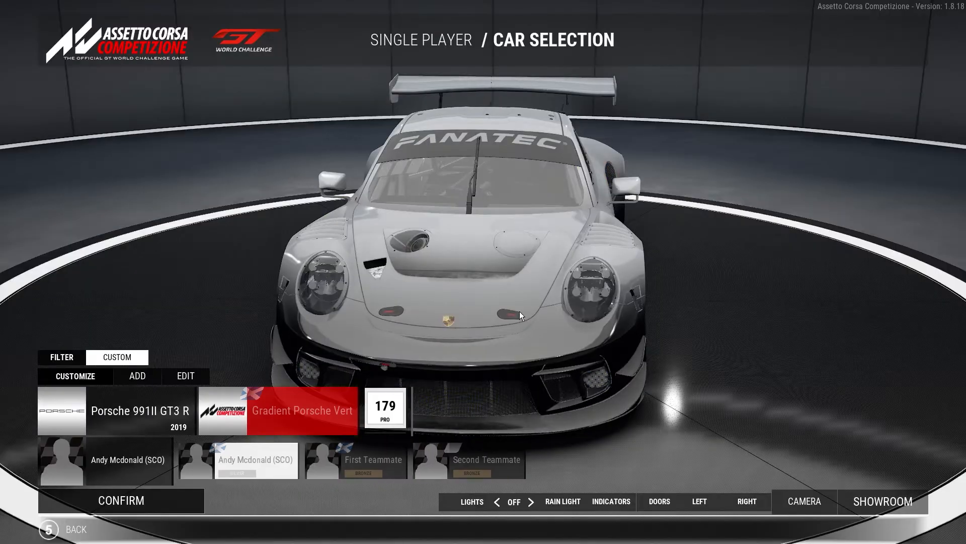
click(144, 503)
- Reopen the car selection, inspect the vertical gradient livery from several angles, and return to the main menu
click(677, 296)
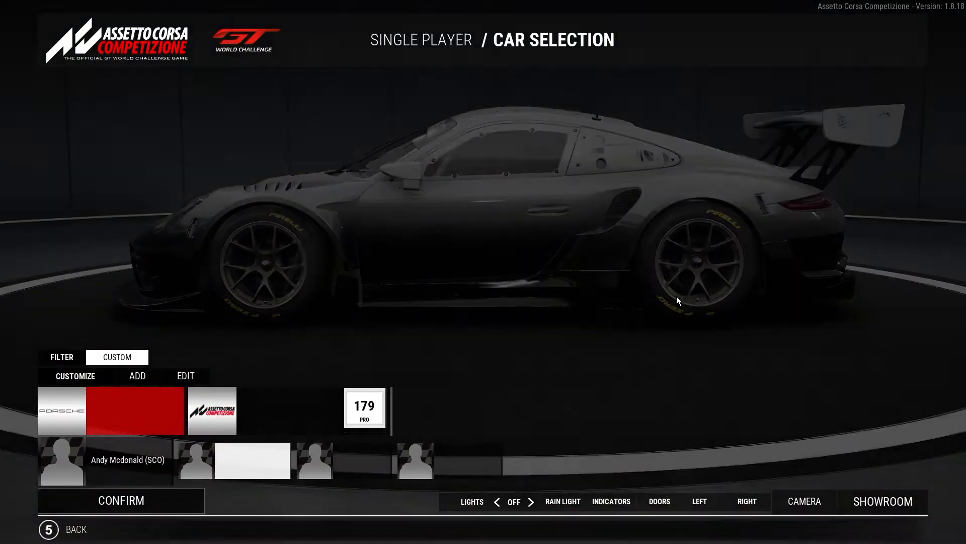
drag(347, 289, 287, 432)
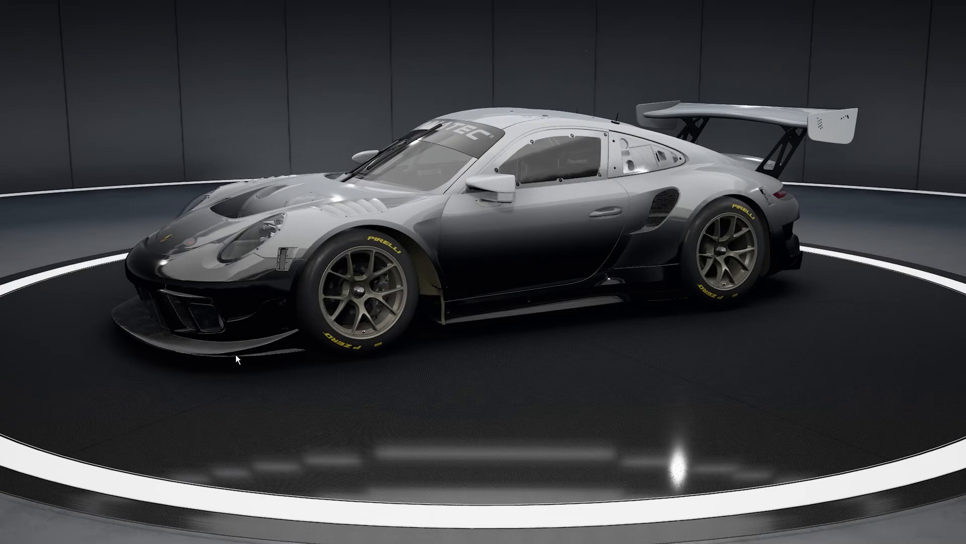
drag(341, 324, 337, 321)
click(159, 450)
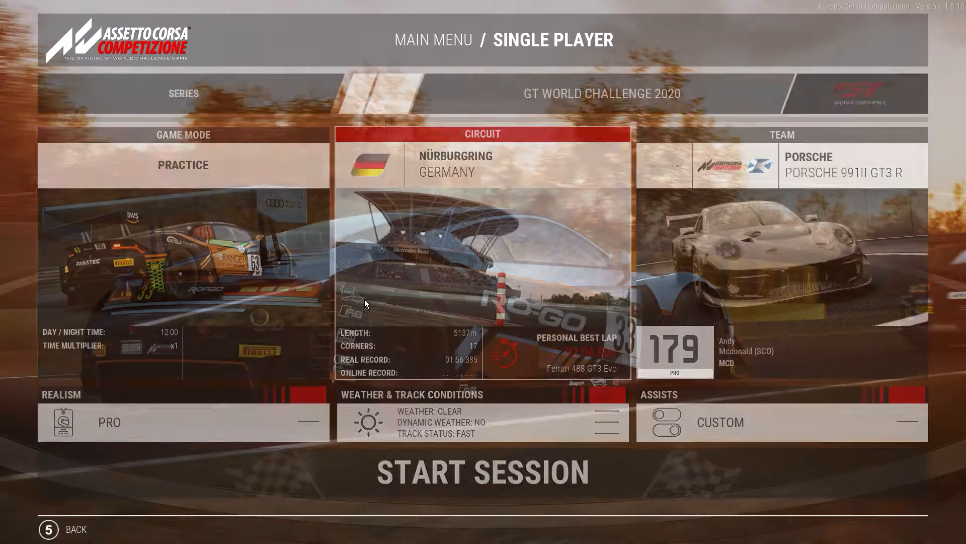
key(Escape)
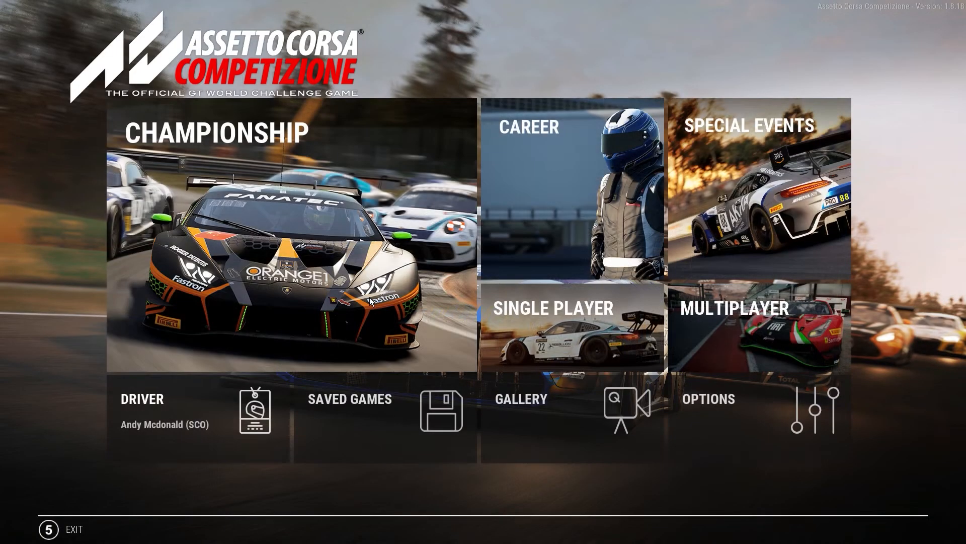
- Switch to Photoshop and apply the Pink_17 preset from the Pinks group to the gradient map
key(alt+Tab)
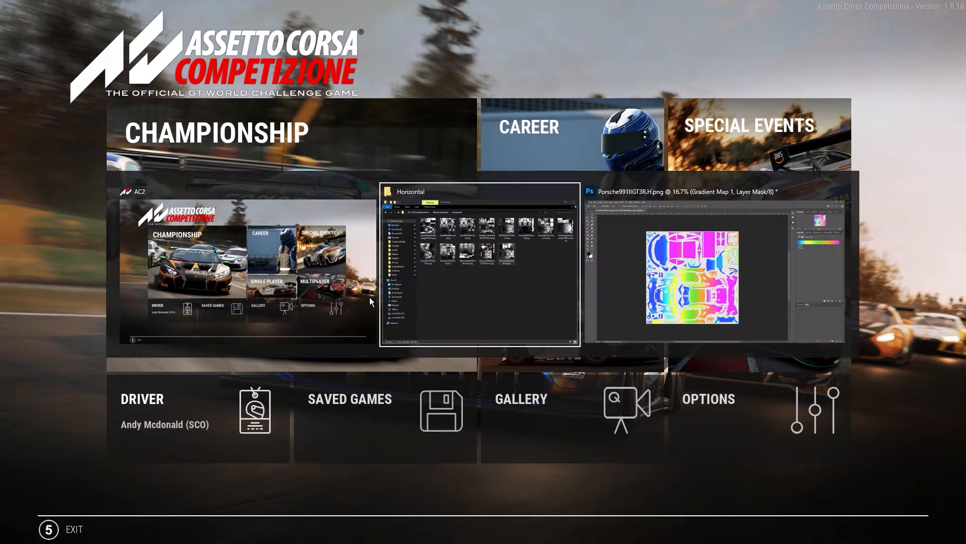
key(alt+Tab)
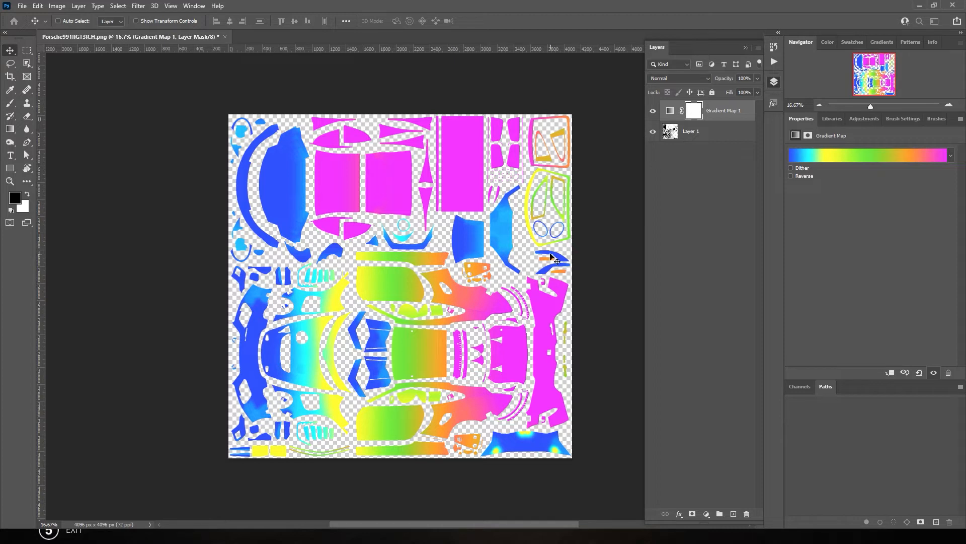
click(847, 156)
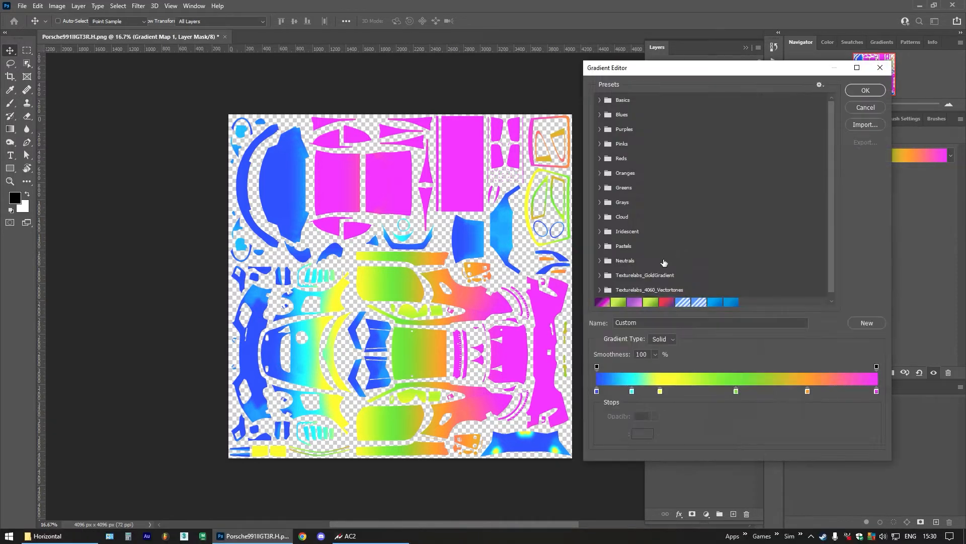
click(599, 143)
click(661, 176)
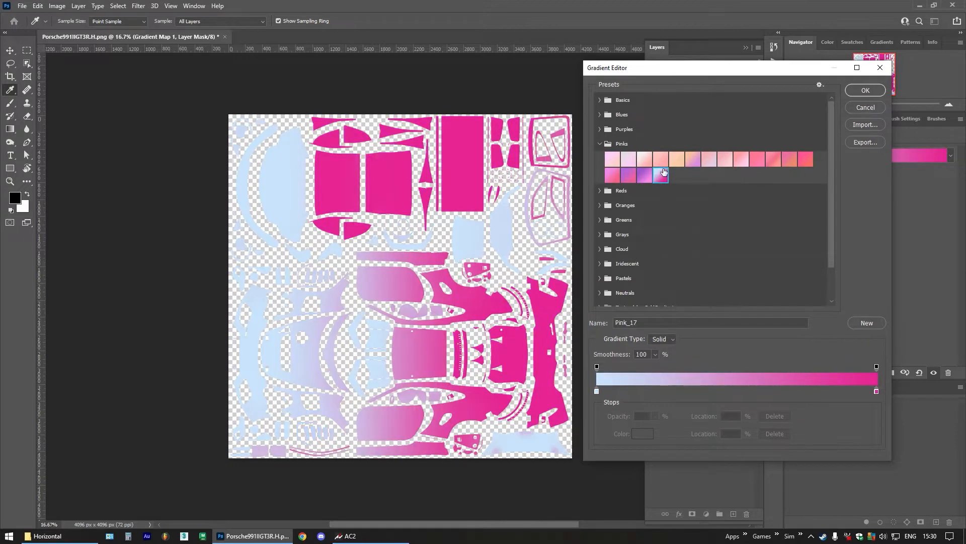
click(869, 94)
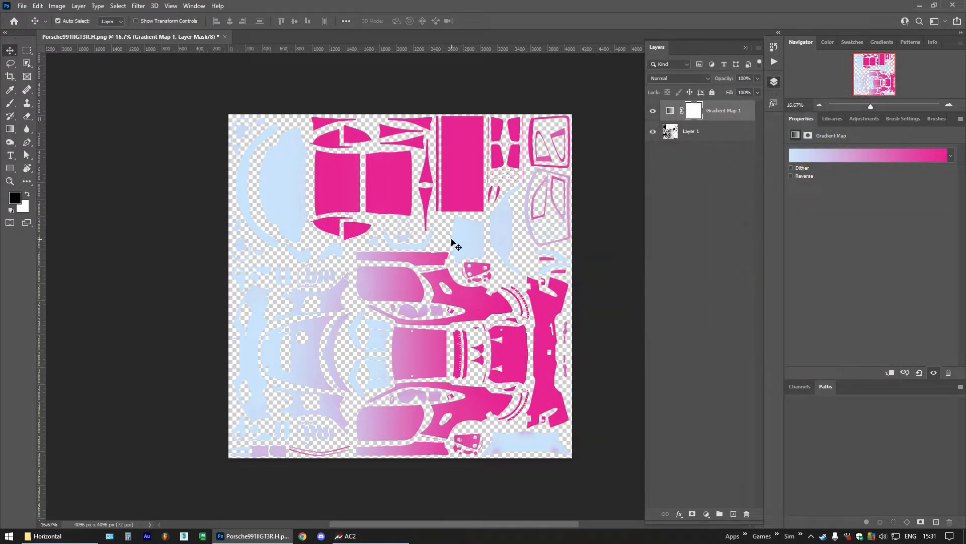
- Export the pink version through Save for Web as a transparent PNG-24, replacing decals.png in the Gradient_H_179_Porsche991IIGT3R folder
key(ctrl+alt+shift+w)
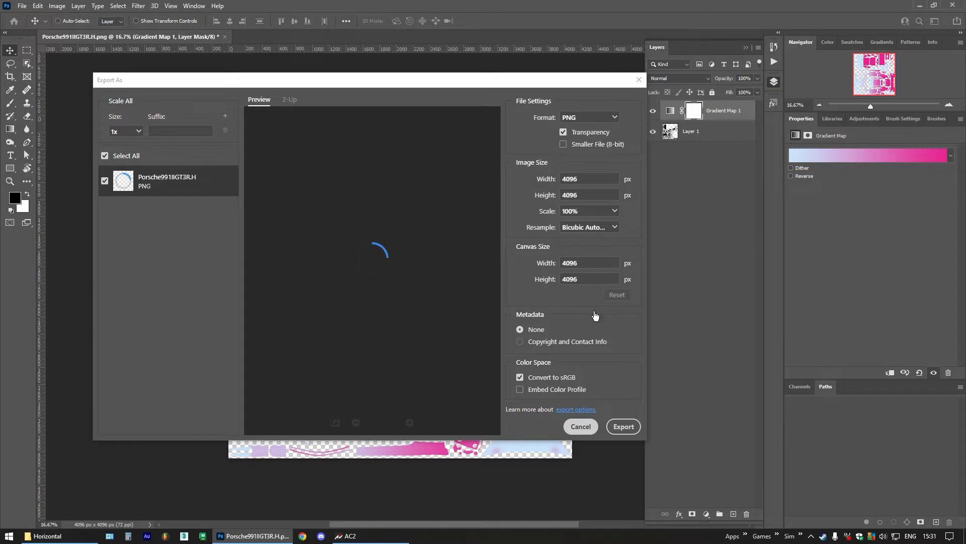
key(Escape)
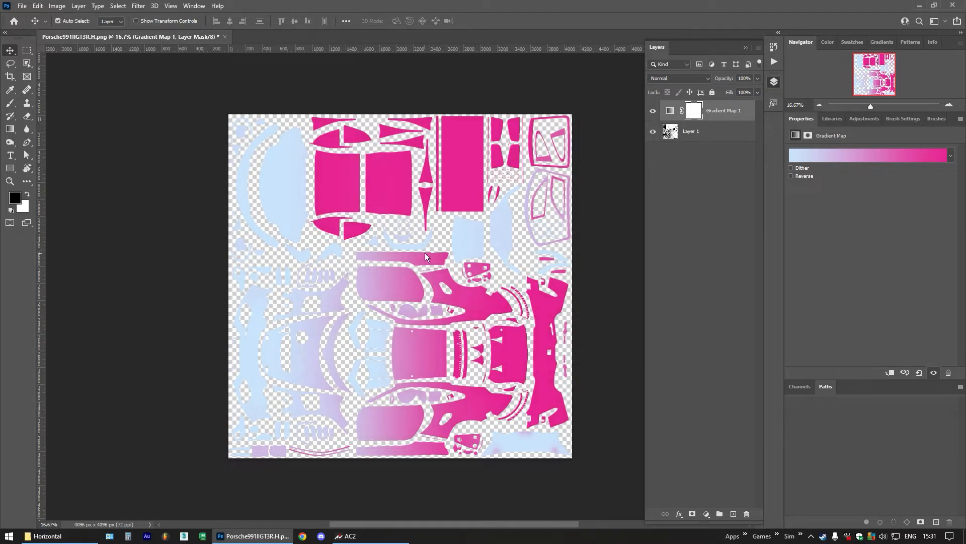
key(ctrl+alt+shift+s)
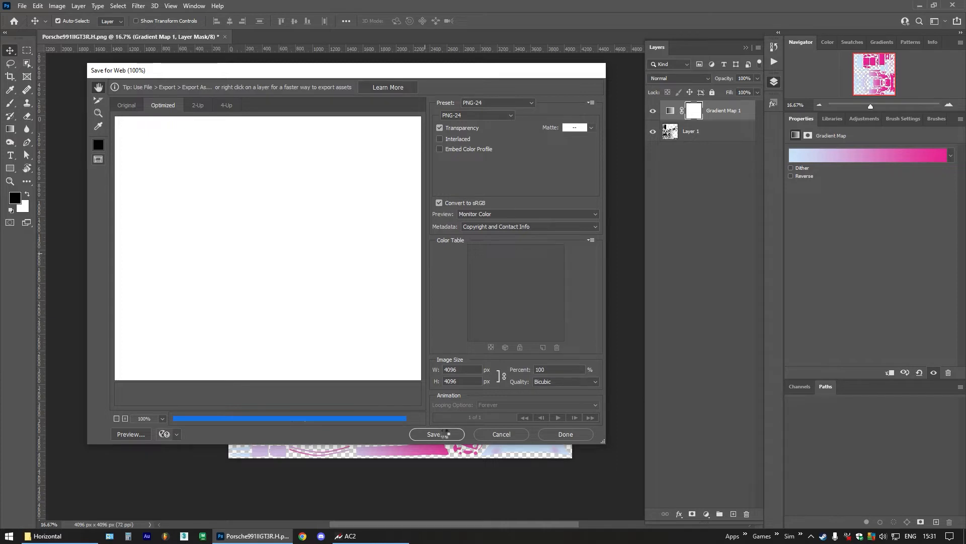
click(445, 435)
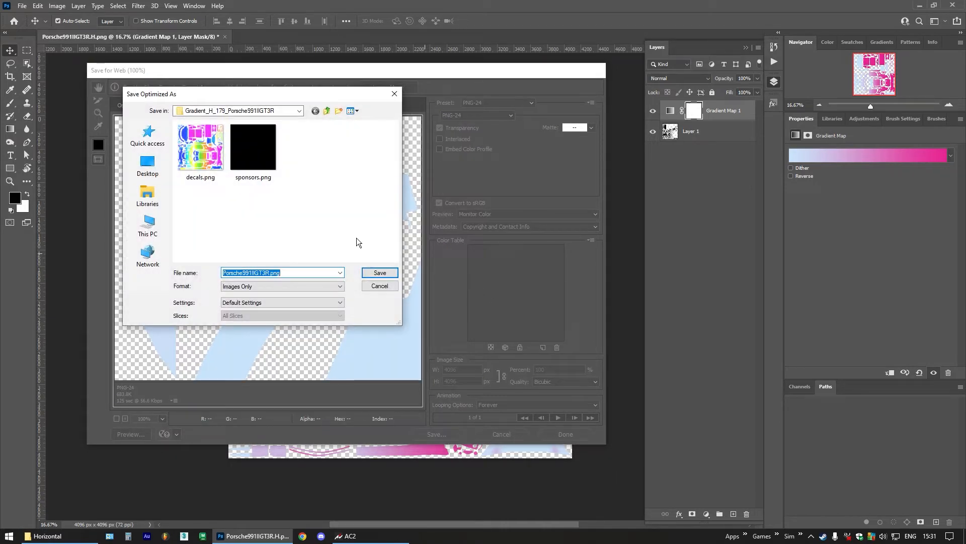
click(201, 147)
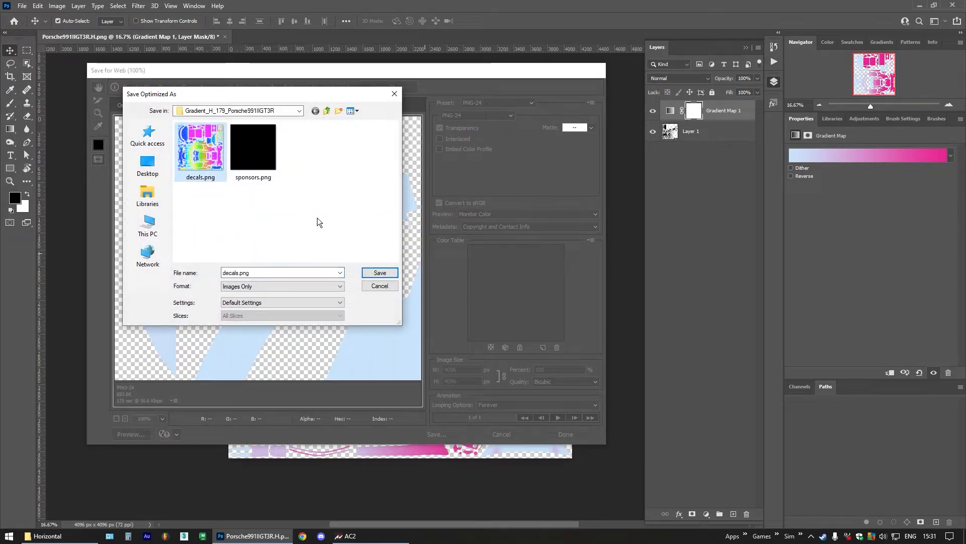
key(Return)
click(561, 265)
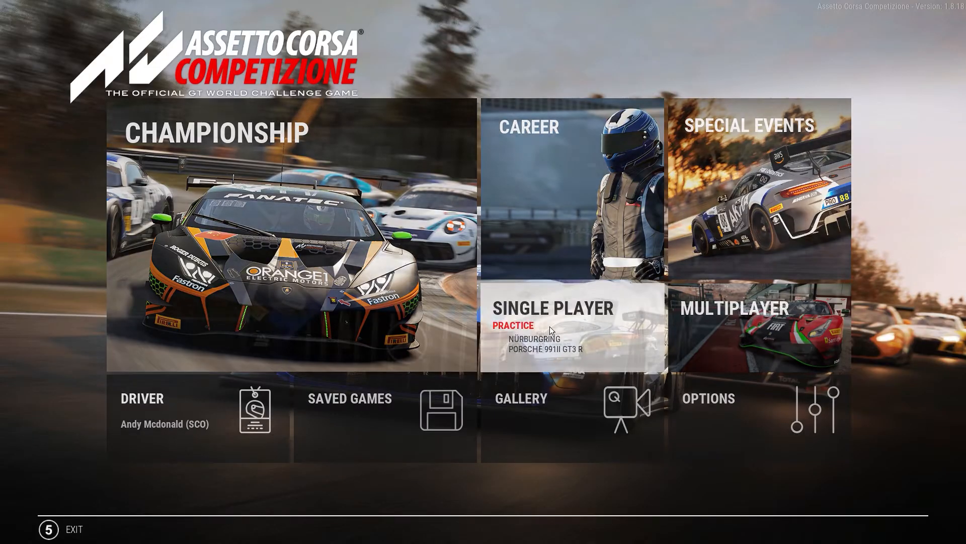
- In Assetto Corsa Competizione, open the single-player car selection and choose the Gradient Porsche Horz livery
click(550, 327)
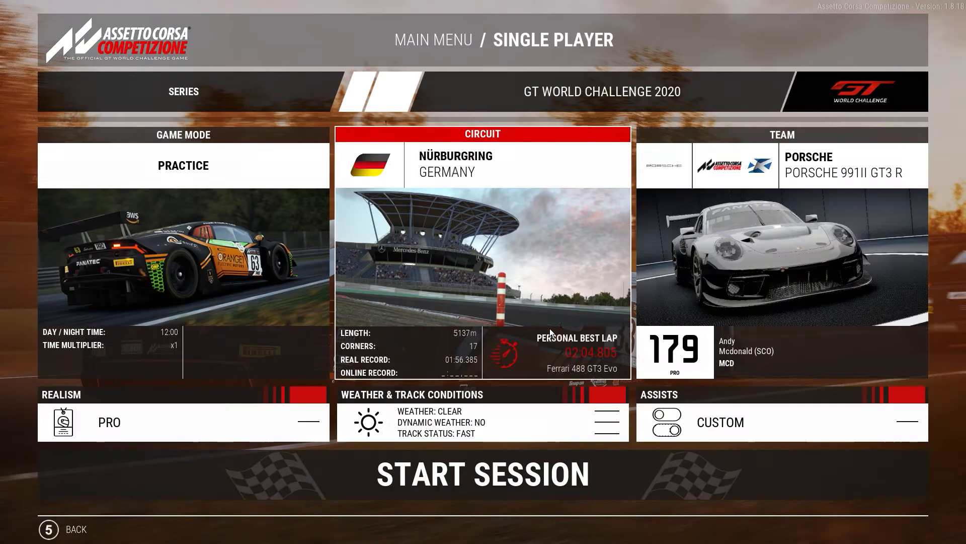
click(715, 274)
click(305, 410)
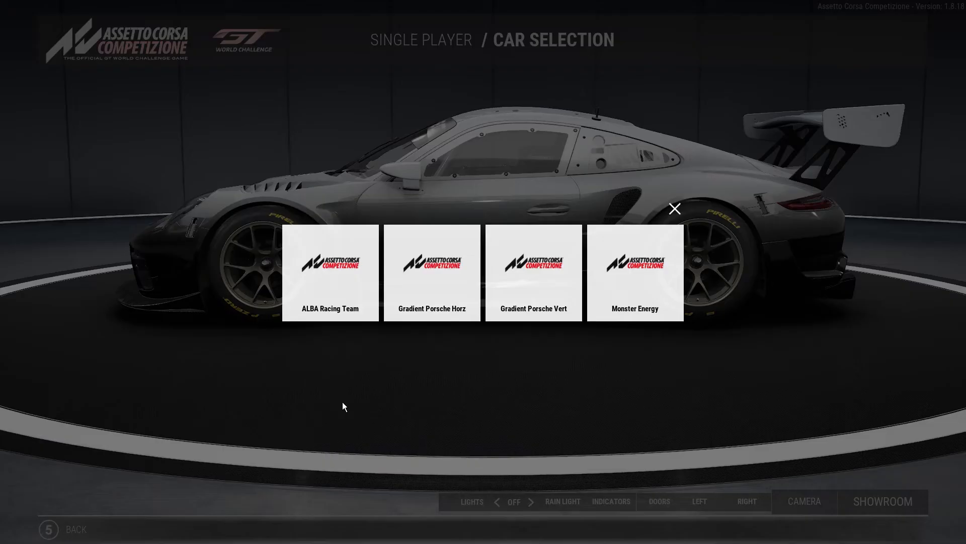
click(456, 294)
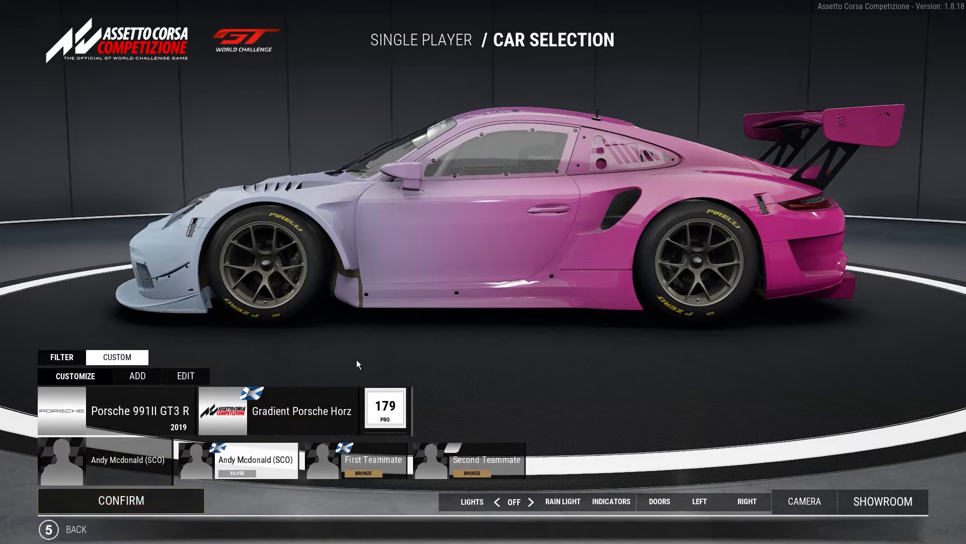
- Inspect the pink horizontal gradient livery on the Porsche from the side and front three-quarter angles
click(553, 250)
drag(710, 236, 521, 272)
click(538, 267)
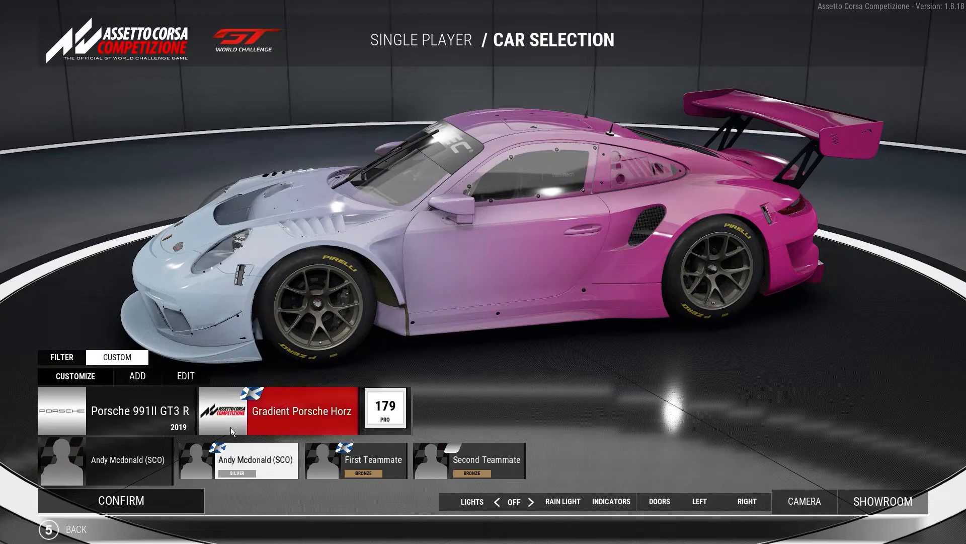
- Choose the Gradient Porsche Vert livery, confirm the car selection and return to the main menu
click(353, 408)
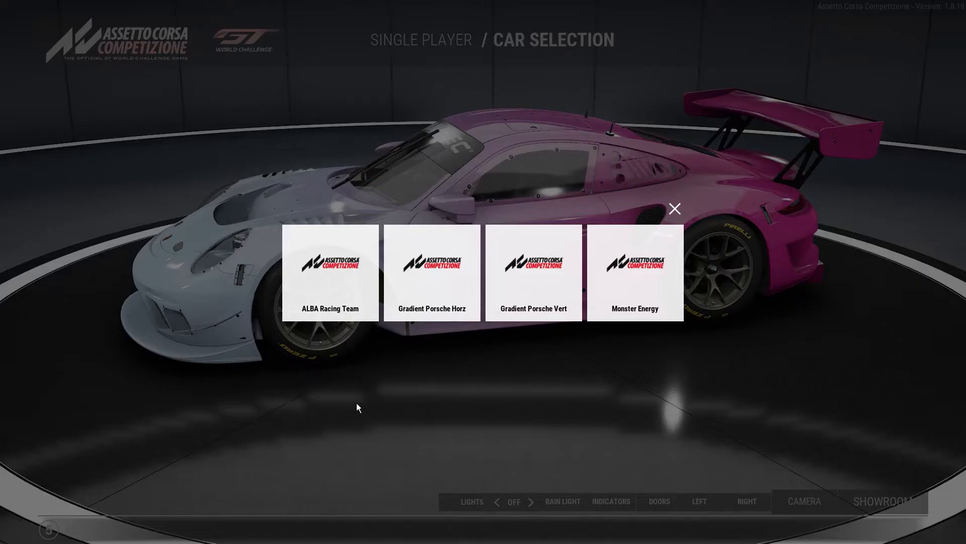
click(533, 277)
click(111, 506)
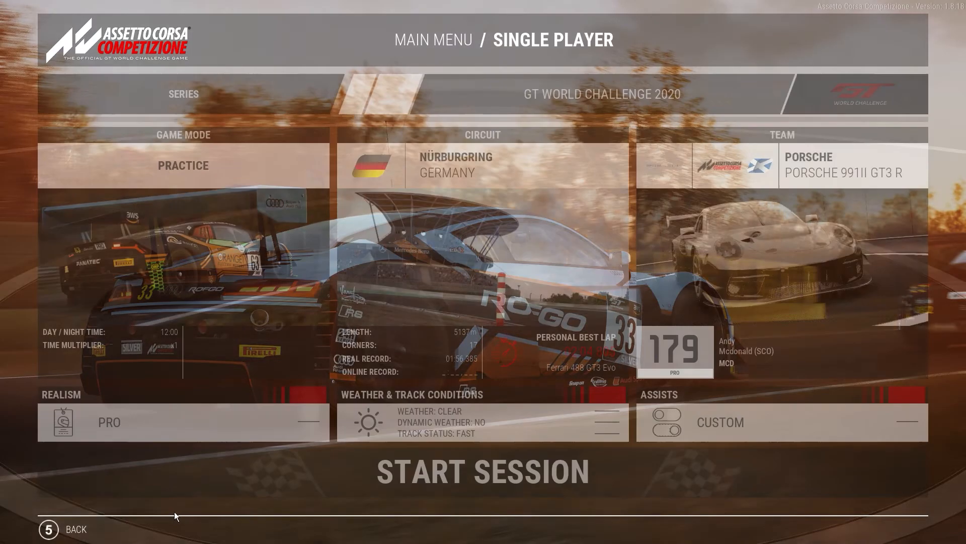
click(75, 529)
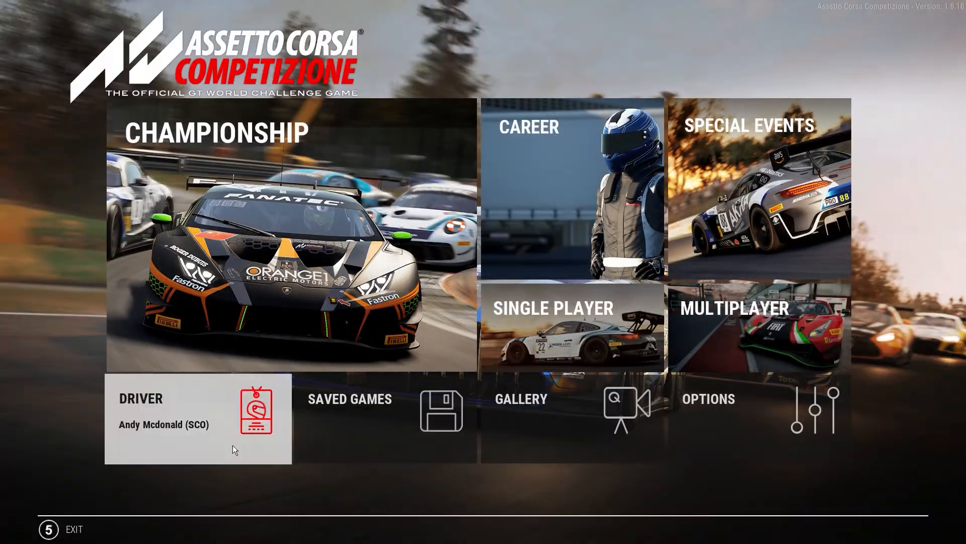
- Switch to Photoshop and open Porsche991IIGT3R.V.png from the pack's Vehicle.Gradients Vertical folder as its own document
key(alt+Tab)
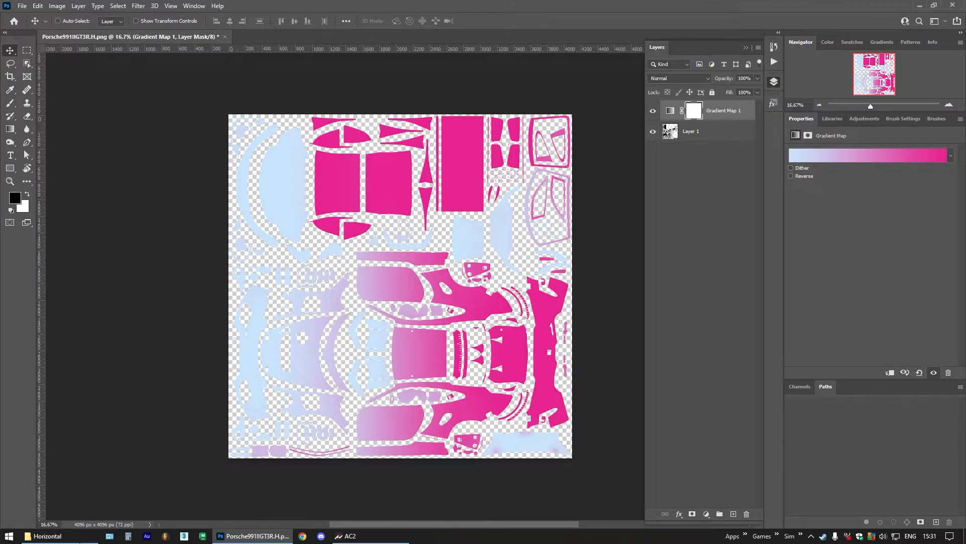
click(48, 536)
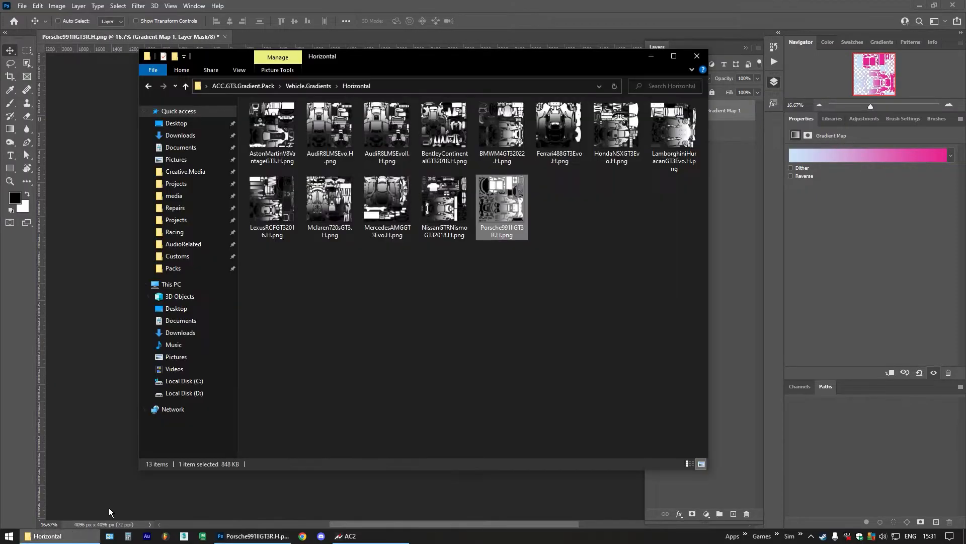
click(318, 85)
double_click(278, 130)
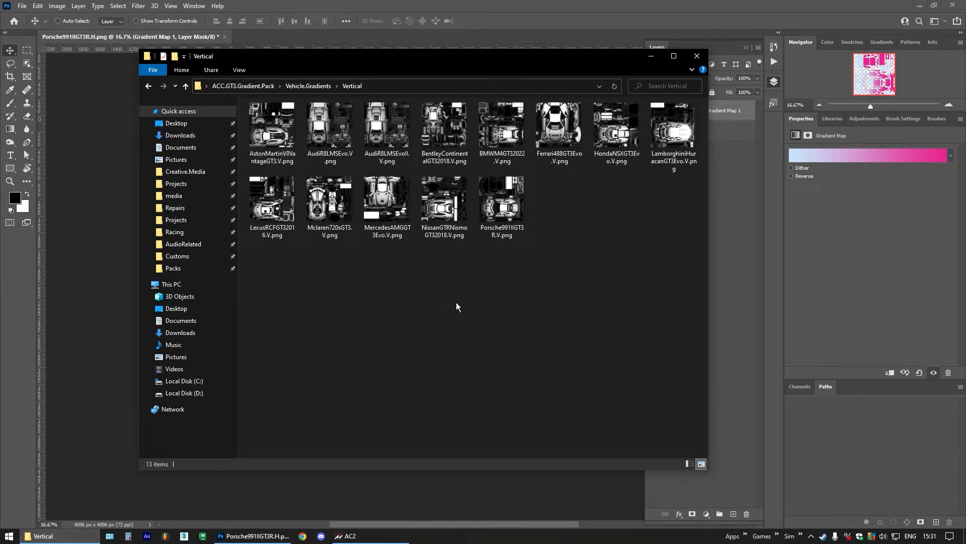
drag(504, 204, 323, 37)
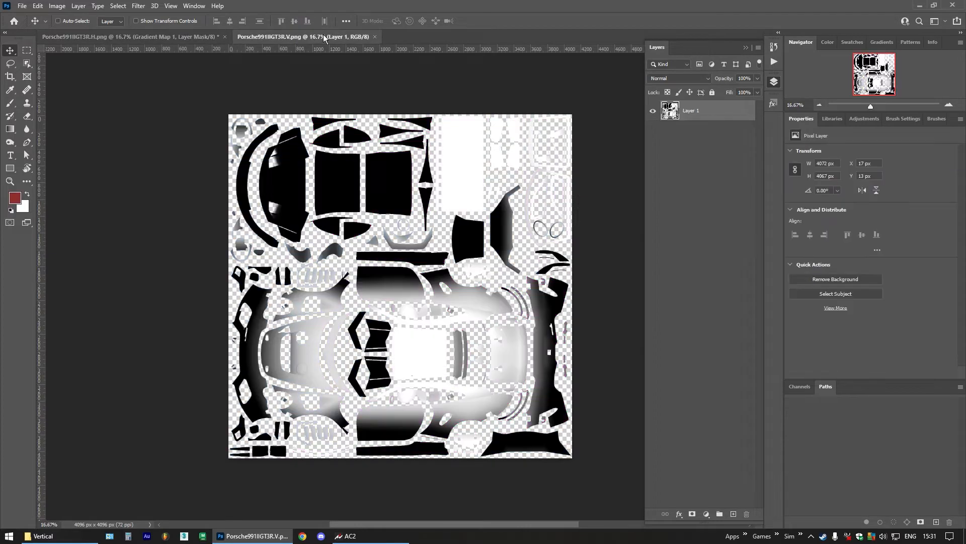
- Copy the vertical template layer into the Porsche991IIGT3R.H.png document beneath the gradient map, and delete the old horizontal template layer
drag(672, 113, 385, 272)
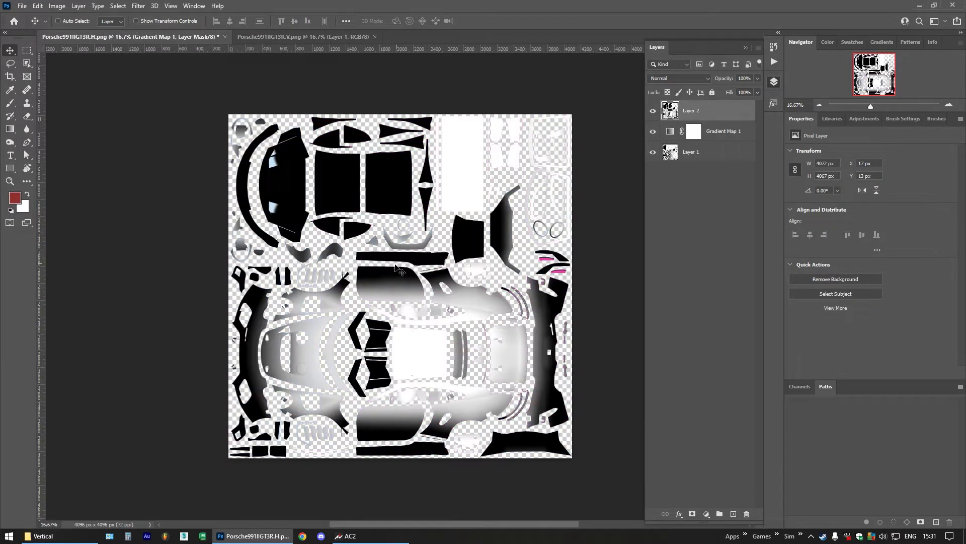
drag(695, 109, 686, 145)
click(699, 154)
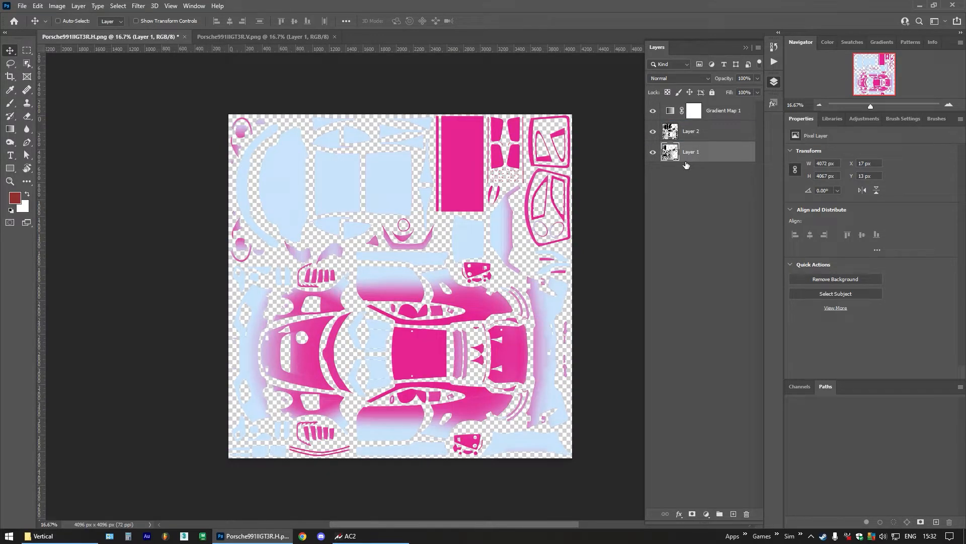
key(Delete)
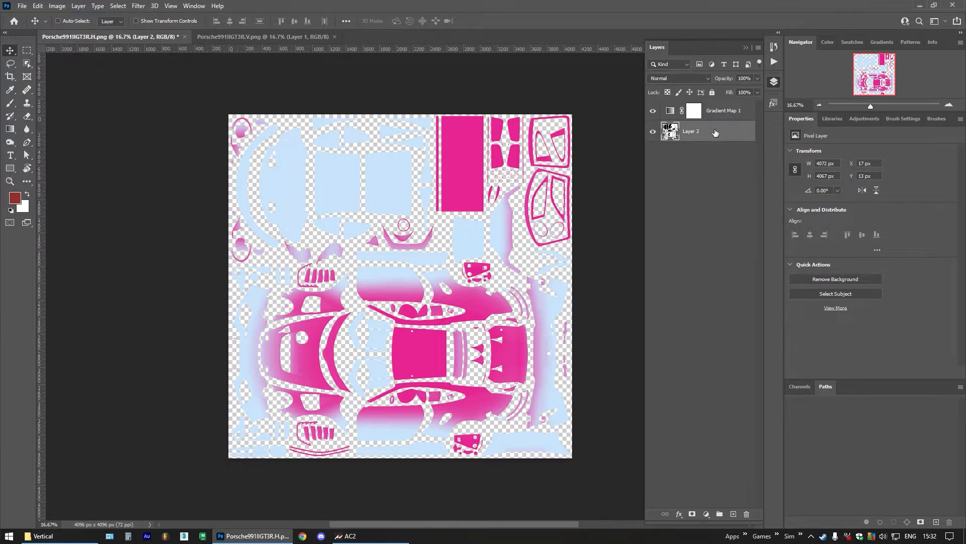
- Try adding three dark red colour stops to the gradient map, including ones at 50% and 82%
click(722, 112)
click(871, 159)
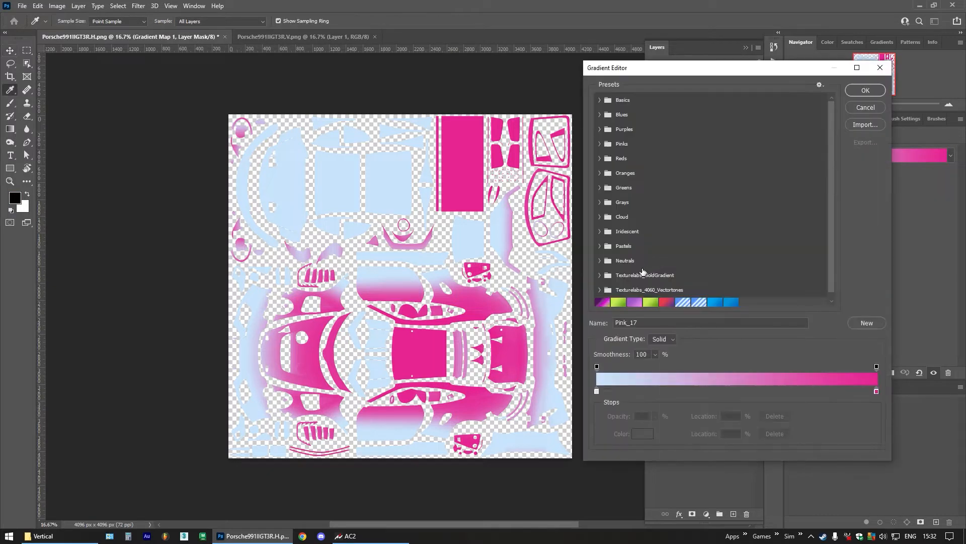
click(737, 391)
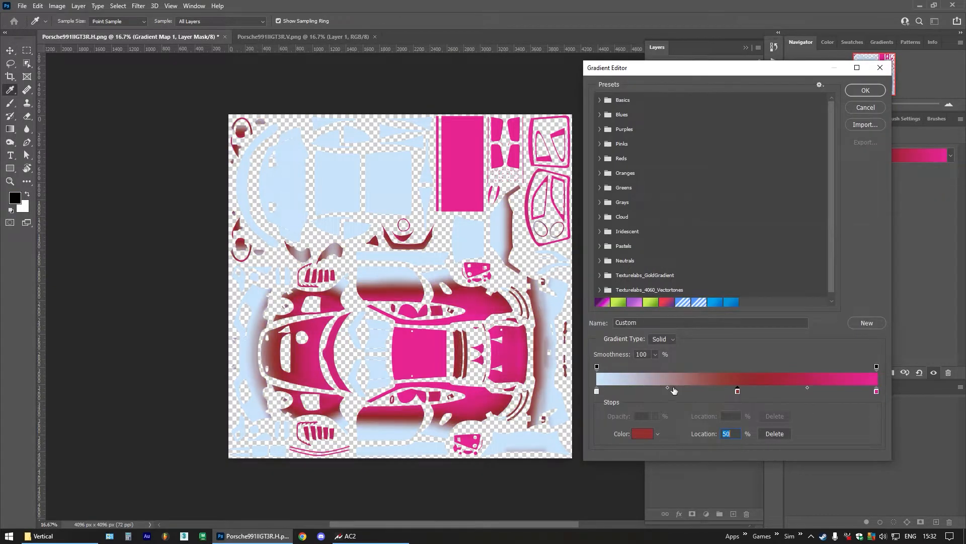
click(657, 391)
click(826, 391)
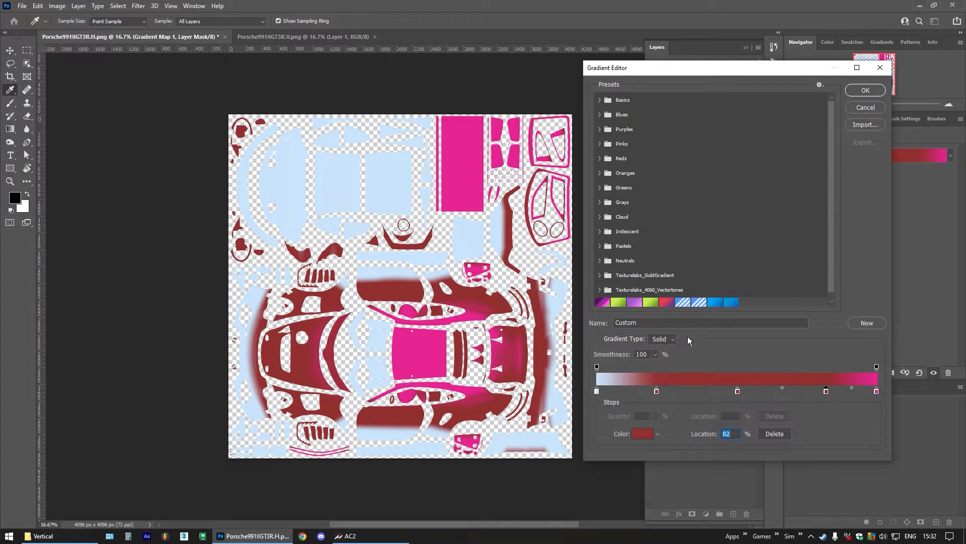
- Compare the Pink_16 and Pink_17 presets from the Pinks group and apply Pink_17 to the gradient map
click(600, 145)
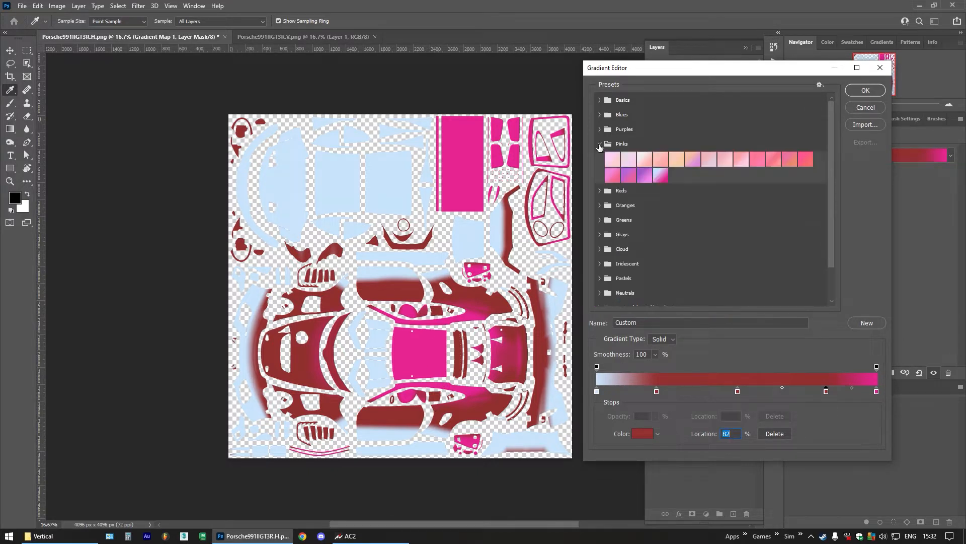
click(660, 176)
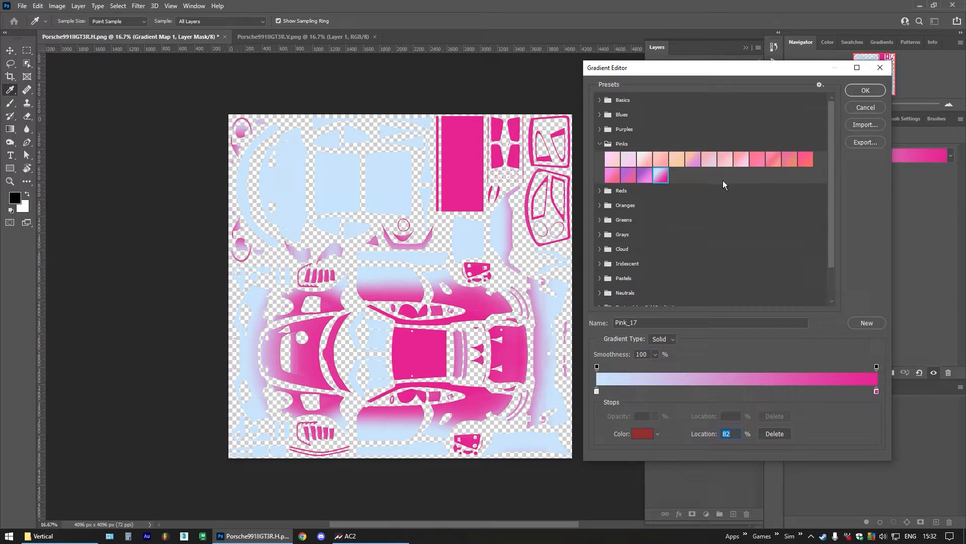
click(644, 176)
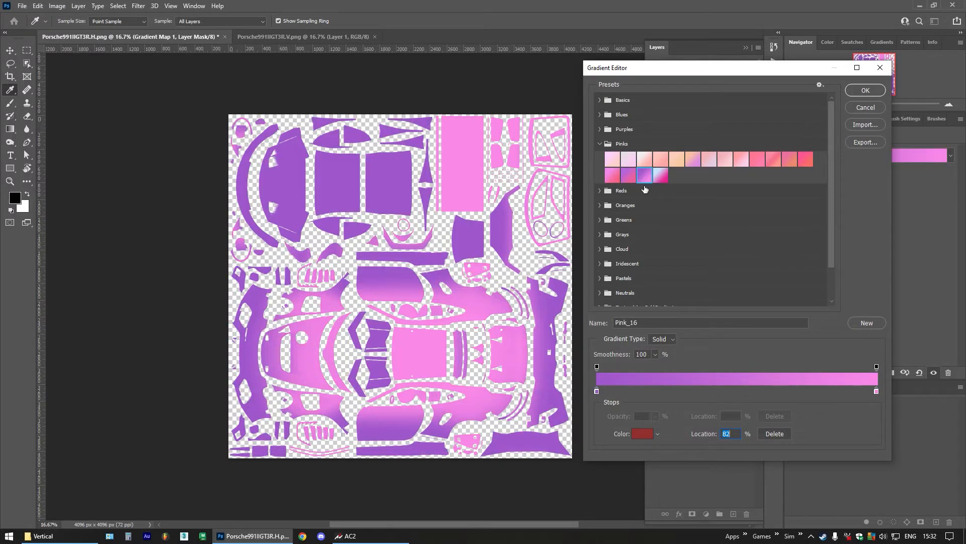
click(660, 176)
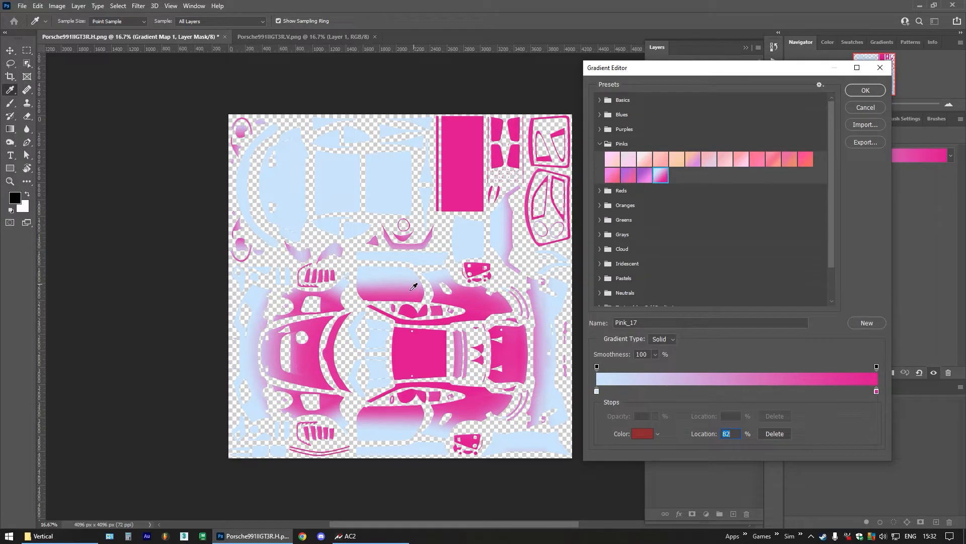
click(865, 90)
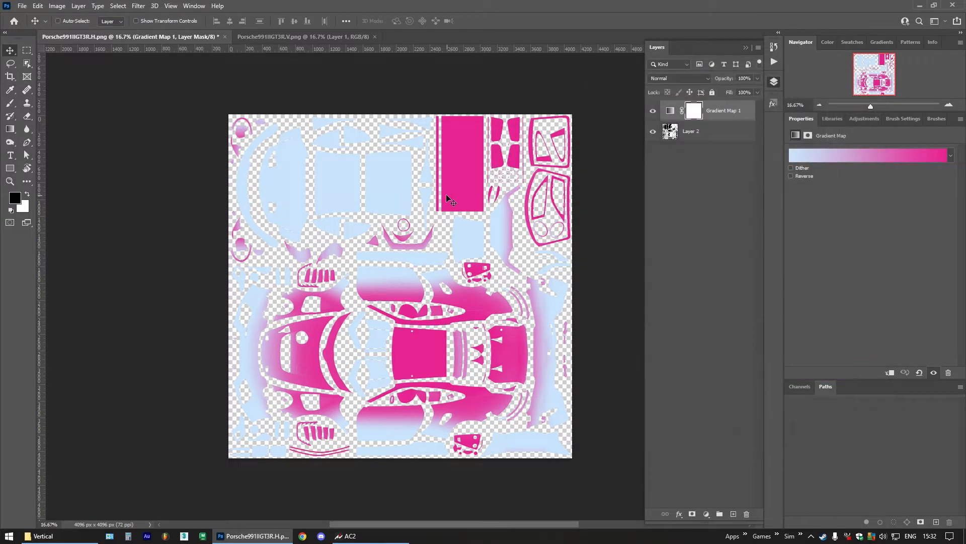
- Export the vertical pink version through Save for Web as a transparent PNG-24, replacing decals.png in the Gradient_V_179_Porsche991IIGT3R folder
key(ctrl+alt+shift+s)
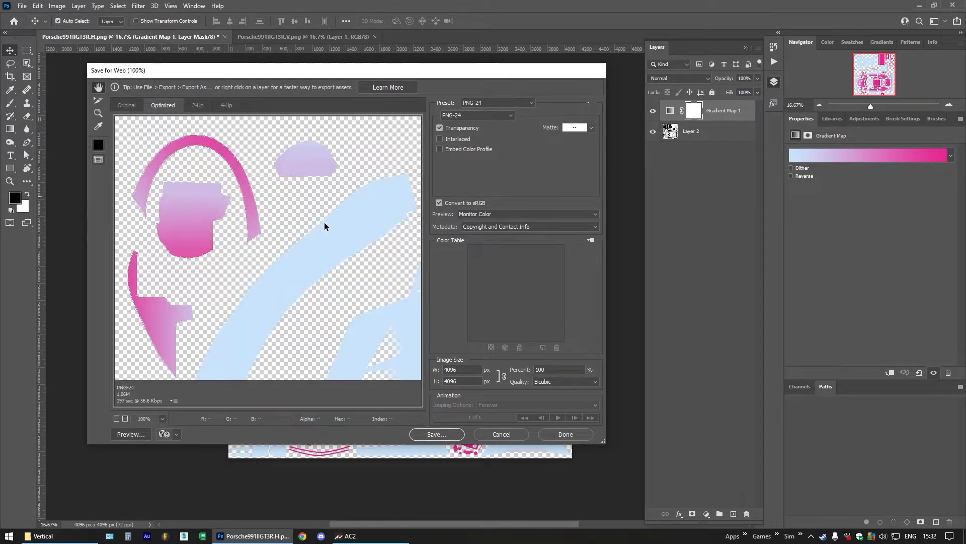
key(Return)
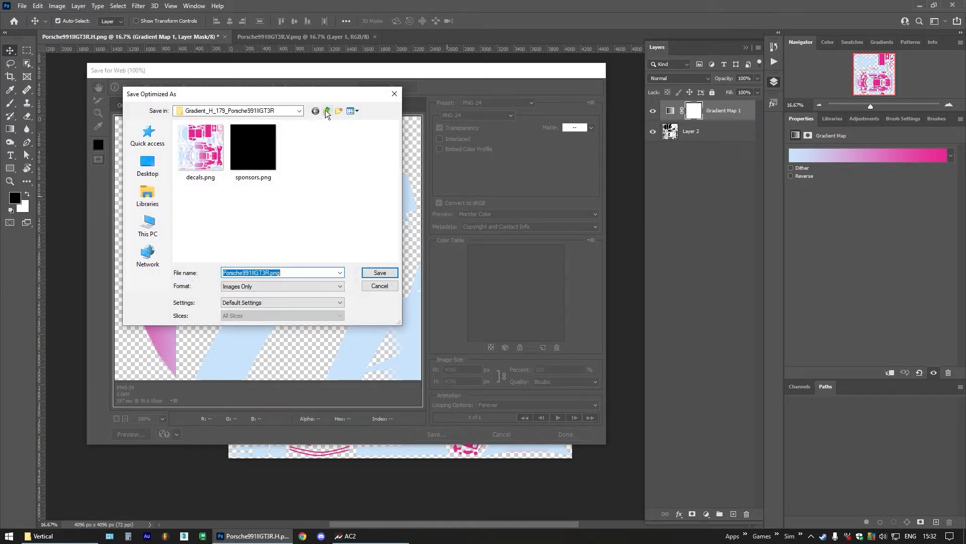
click(326, 110)
scroll(394, 156, down, 2)
drag(394, 156, 388, 197)
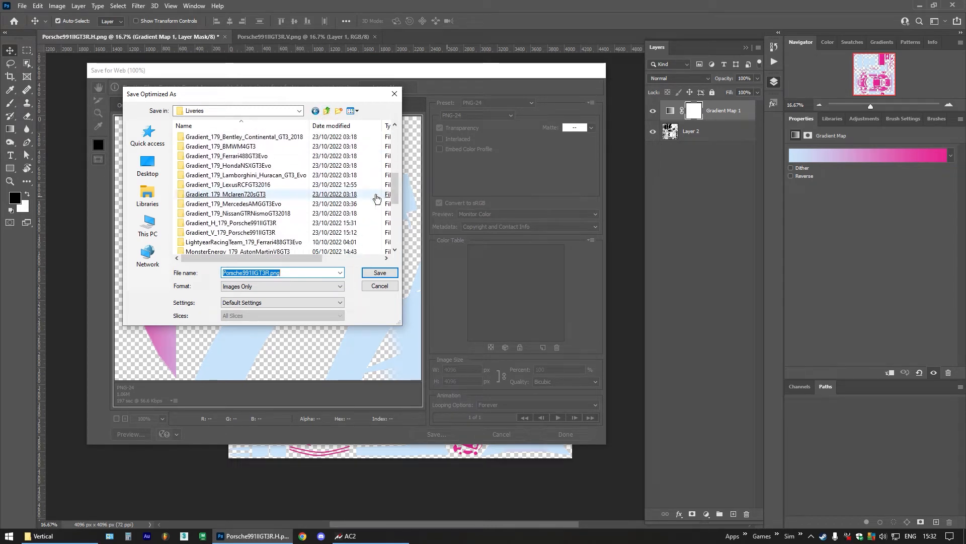
double_click(282, 232)
click(200, 148)
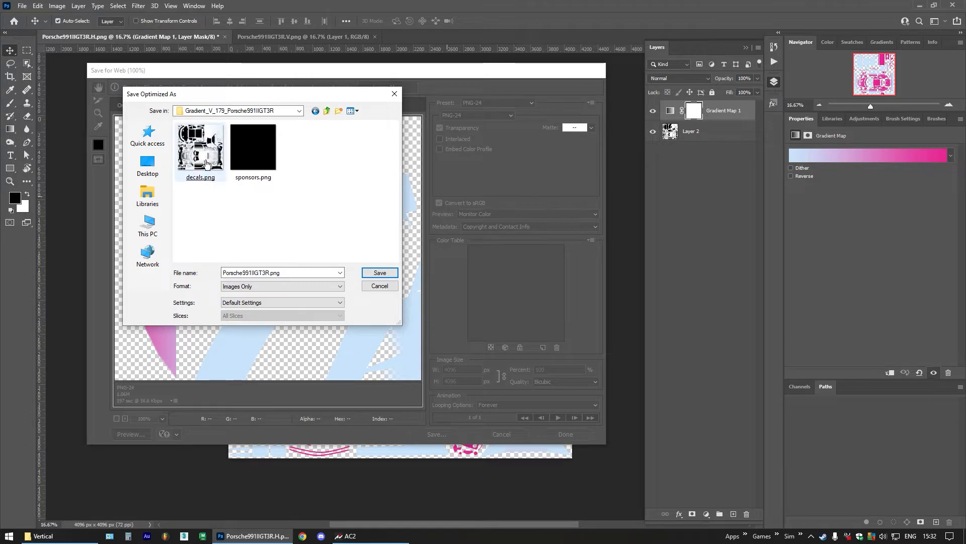
double_click(200, 148)
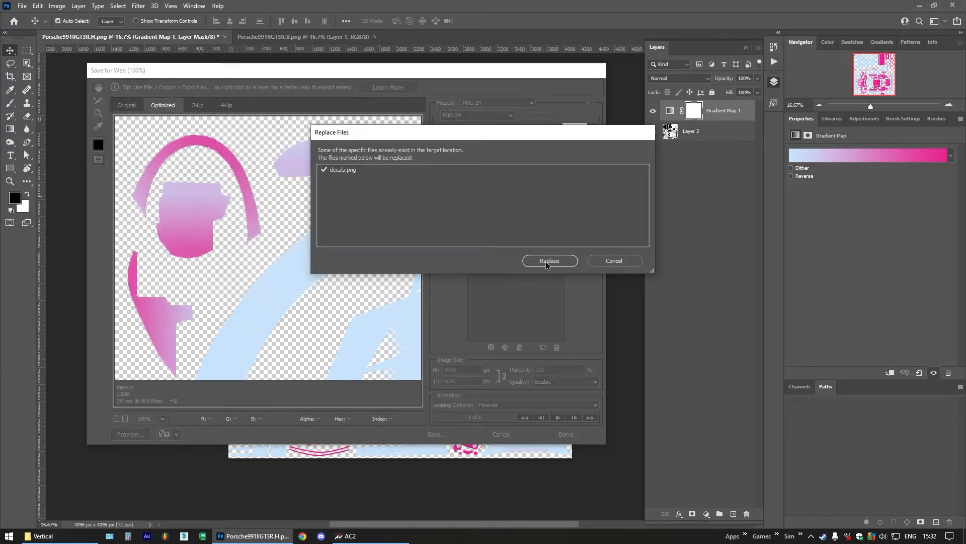
click(545, 261)
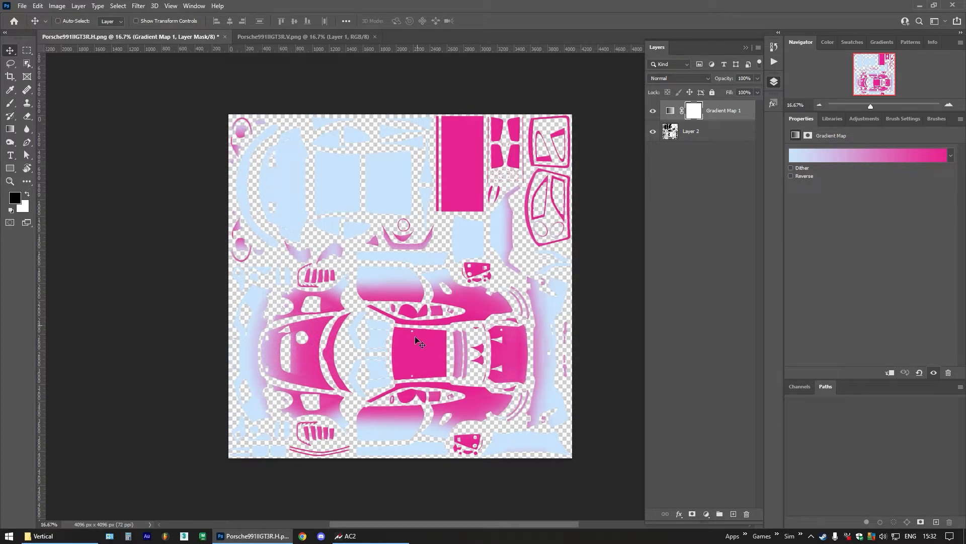
- In Assetto Corsa Competizione, open the single-player car selection, inspect the pink vertical gradient livery from several angles, and return to the main menu
click(346, 536)
click(526, 363)
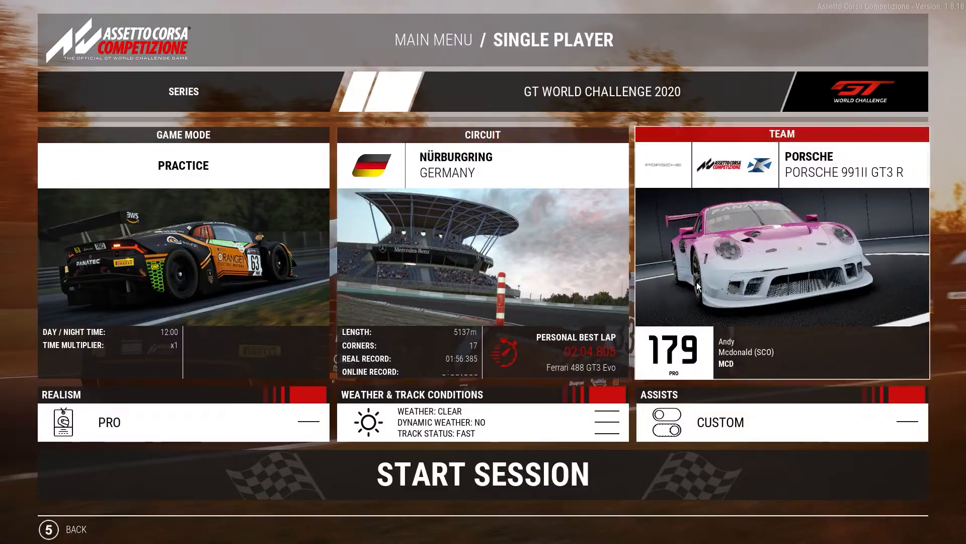
click(697, 282)
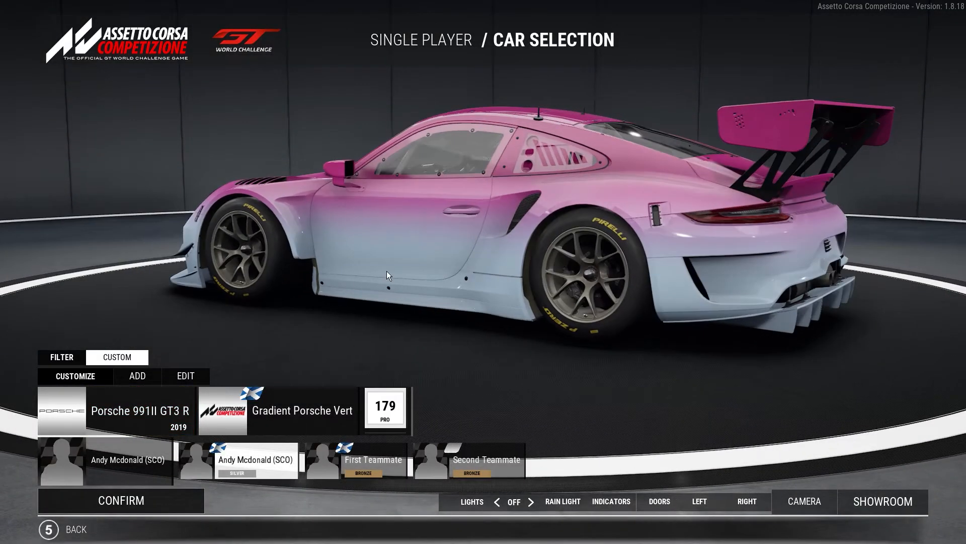
drag(386, 271, 393, 297)
drag(571, 276, 531, 276)
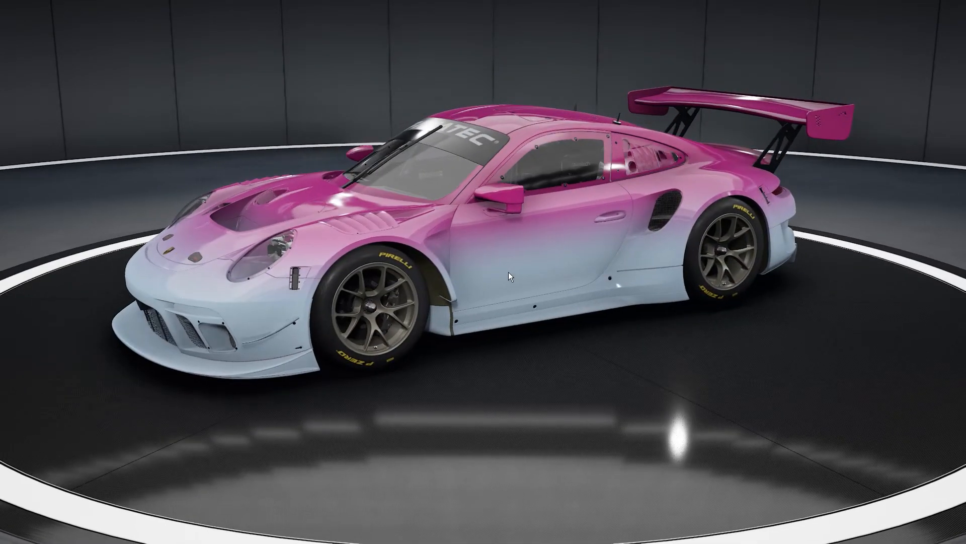
key(Escape)
key(Escape)
key(Escape)
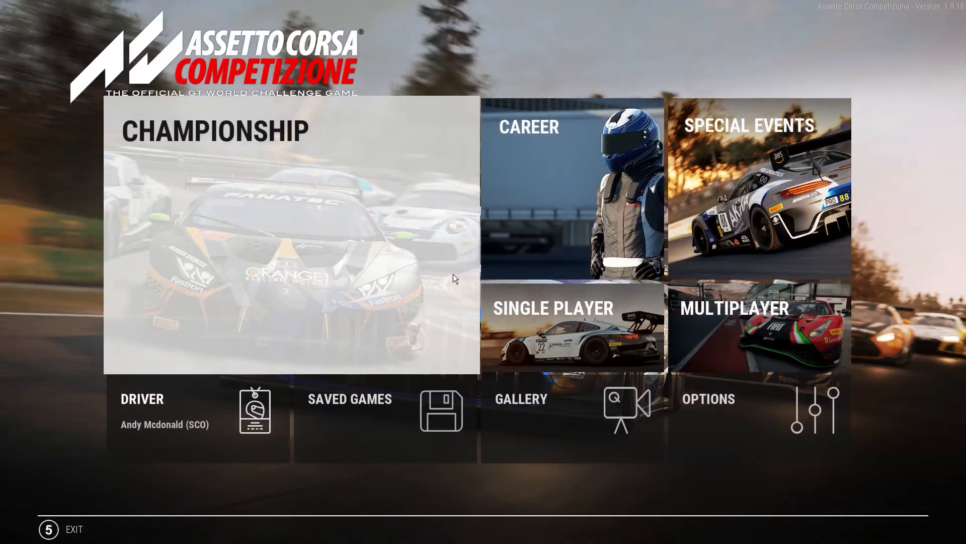
- Switch to Photoshop, compare the Texturelabs_4060_Vectortones presets, and apply the dark blue, red and cream one to the gradient map
key(alt+Tab)
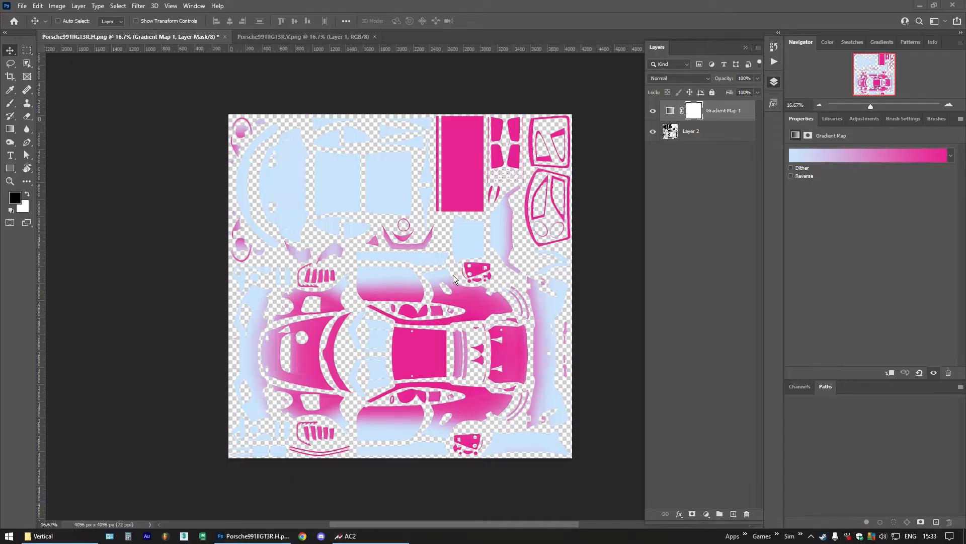
click(831, 157)
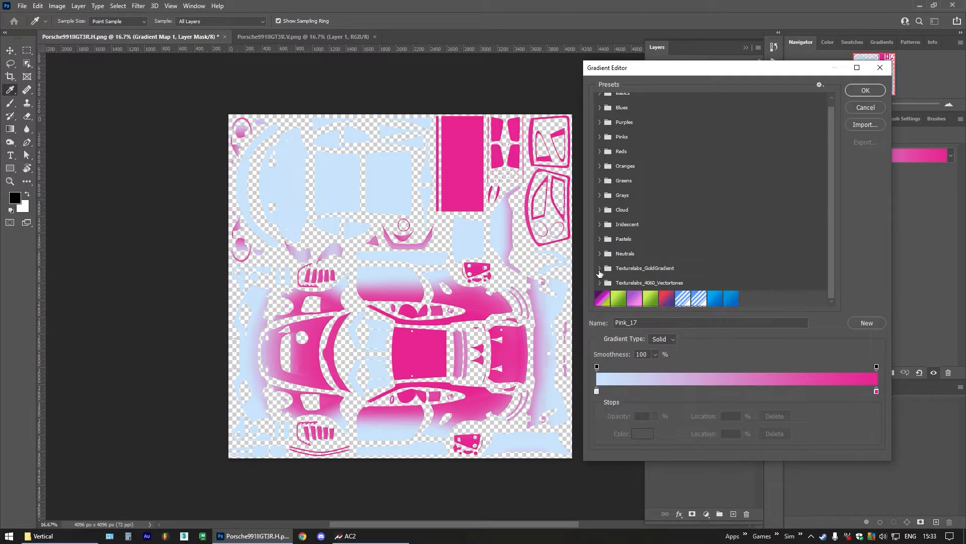
click(599, 268)
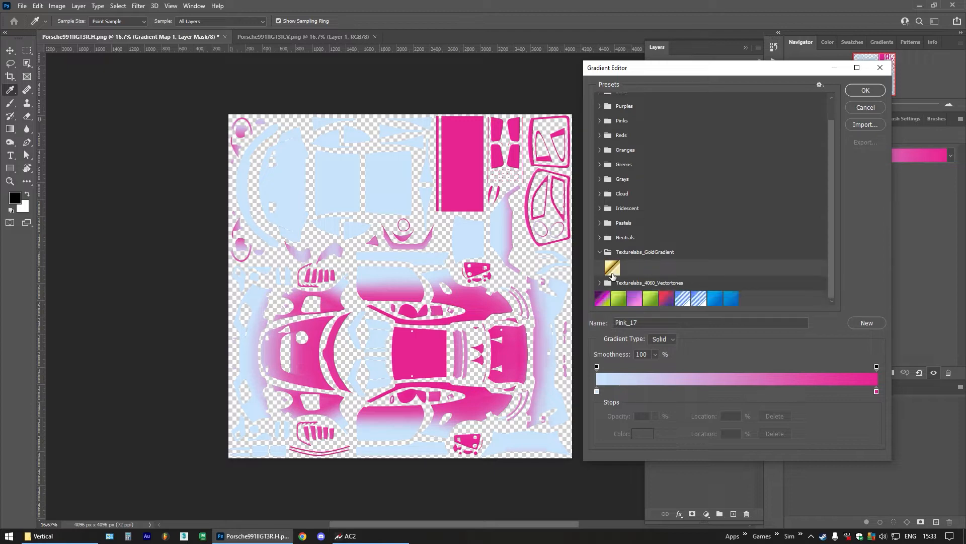
click(600, 283)
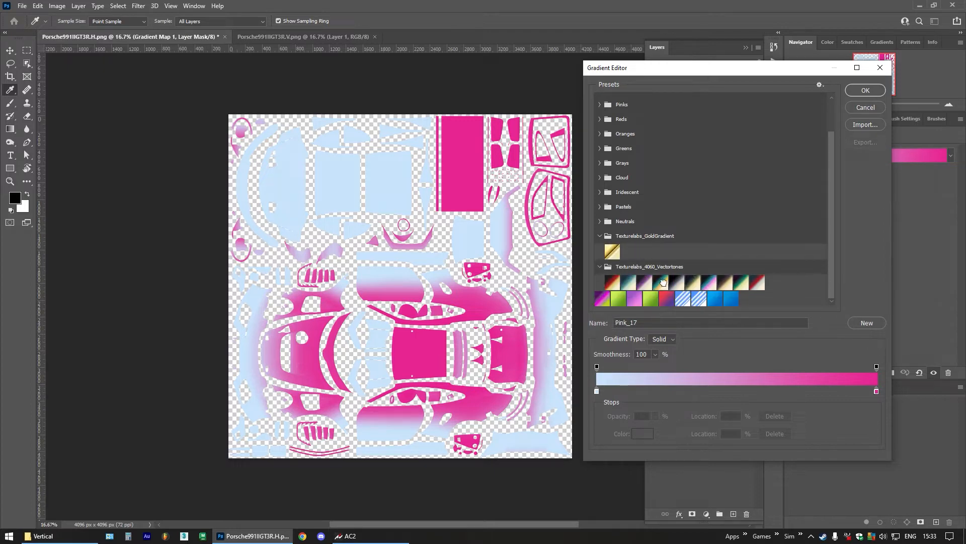
click(664, 283)
click(677, 285)
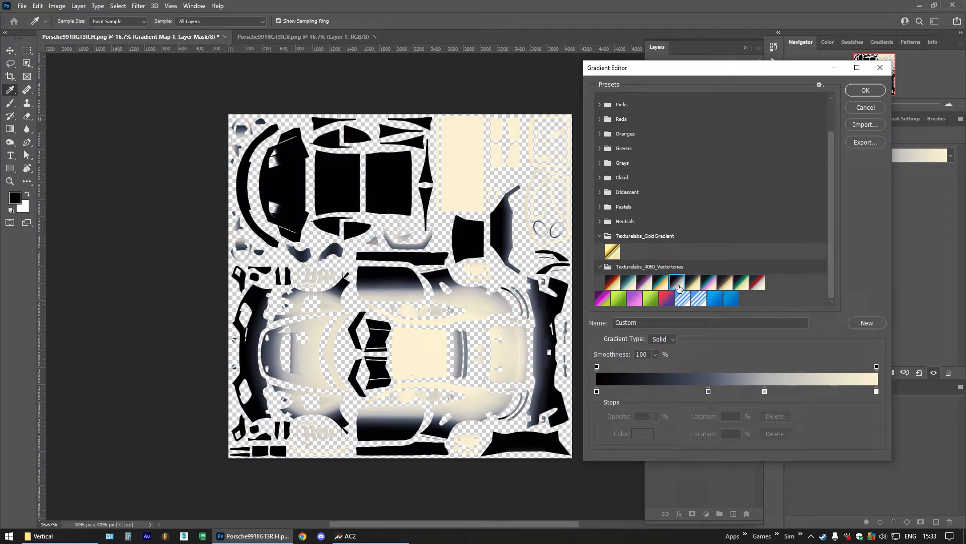
click(708, 283)
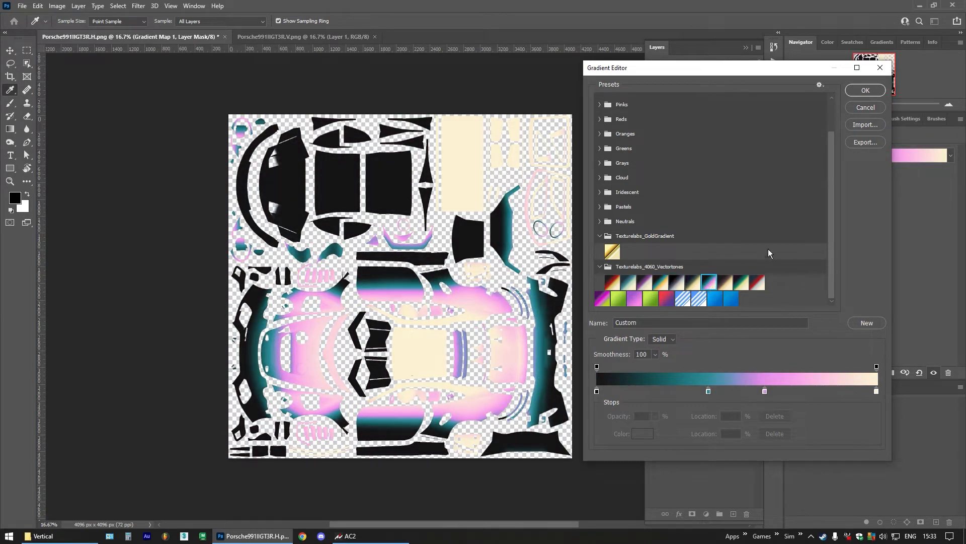
click(740, 284)
click(758, 283)
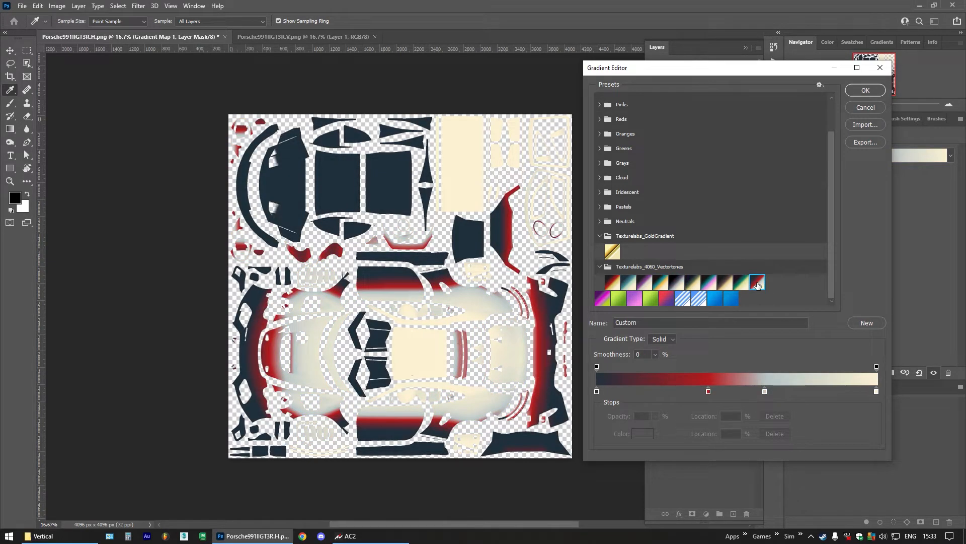
click(865, 91)
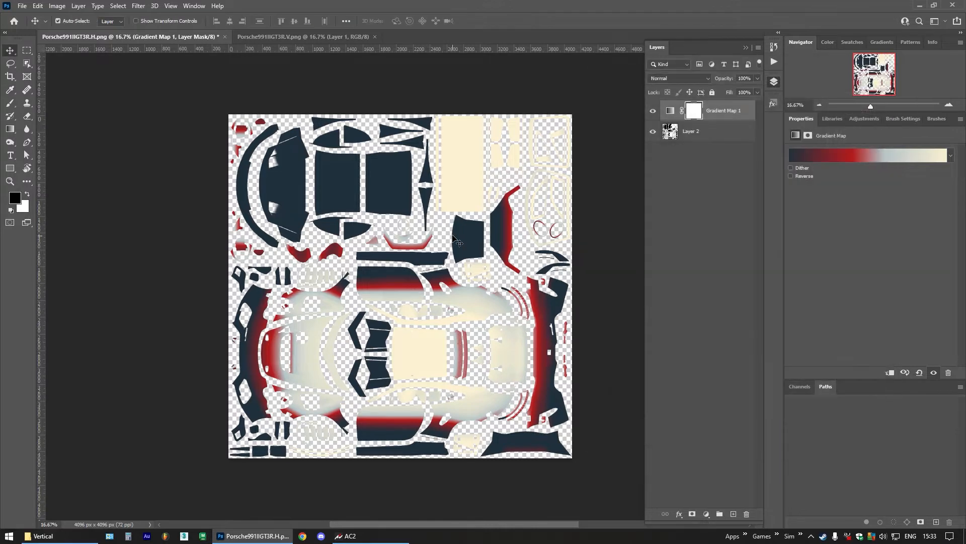
- Export the recoloured template through Save for Web as a transparent PNG-24, replacing decals.png in the Gradient_V_179_Porsche991IIGT3R folder
key(ctrl+alt+shift+s)
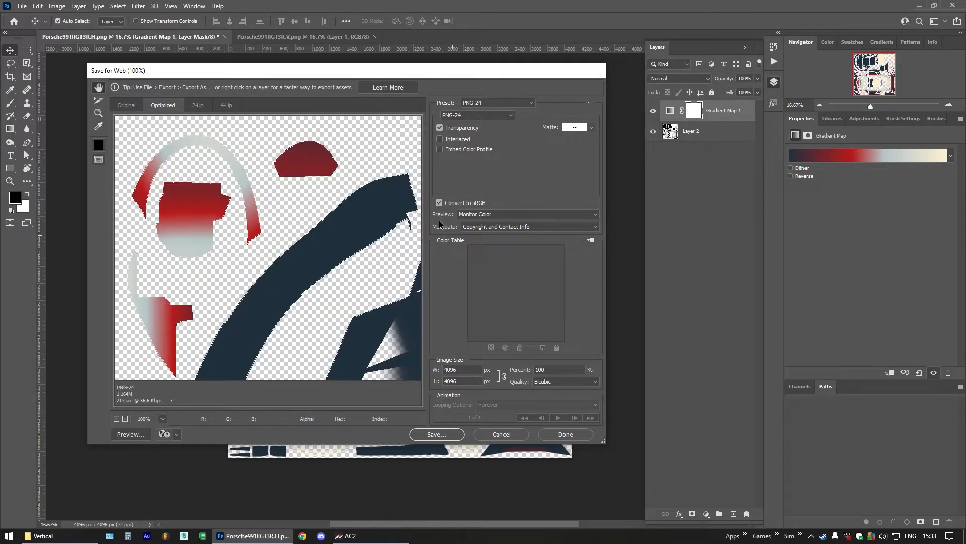
click(453, 434)
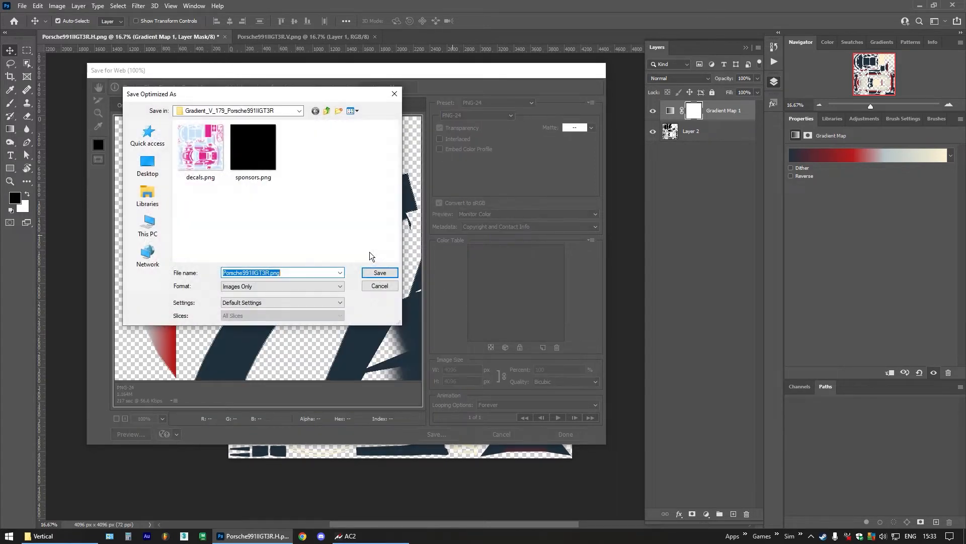
click(200, 151)
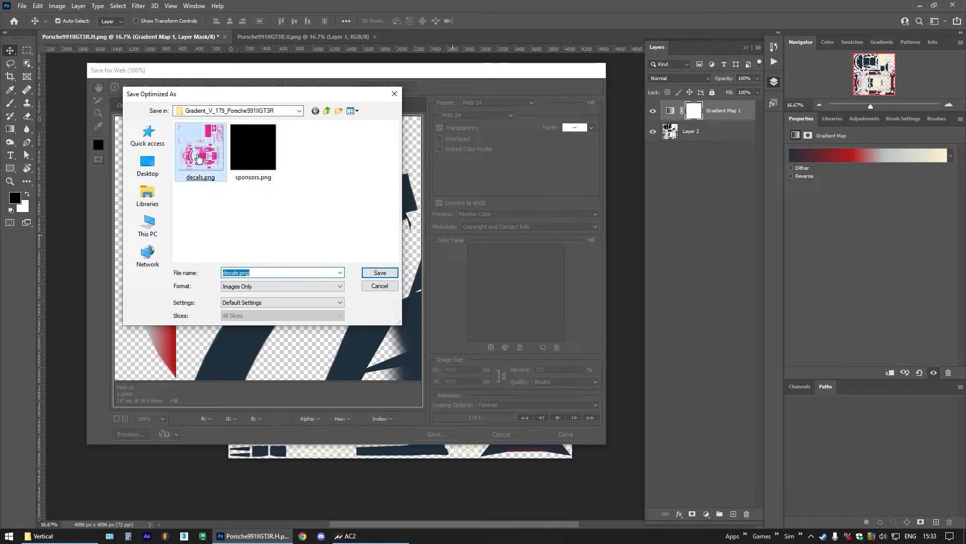
key(Return)
click(552, 262)
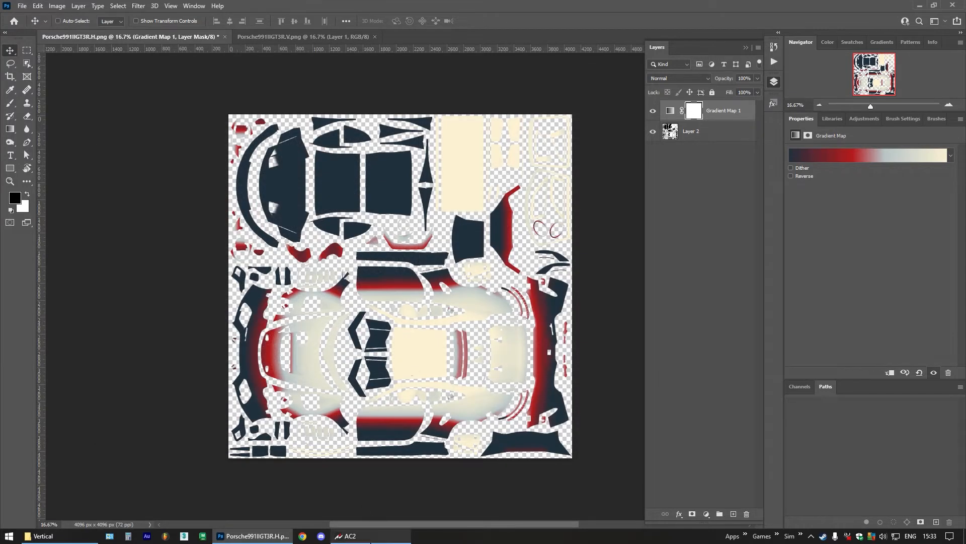
- Switch to Assetto Corsa Competizione, open the single-player car selection and inspect the blue, red and cream livery from several angles
click(371, 541)
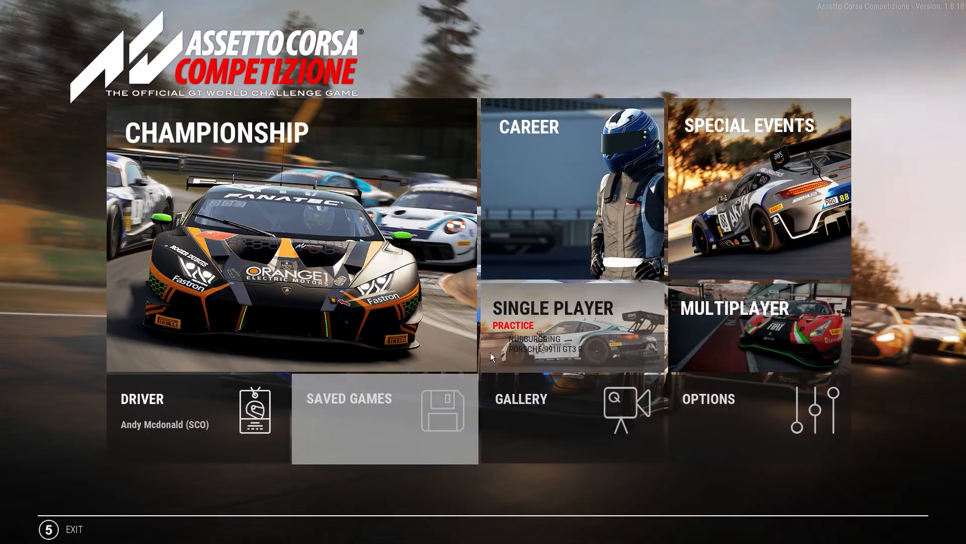
click(542, 313)
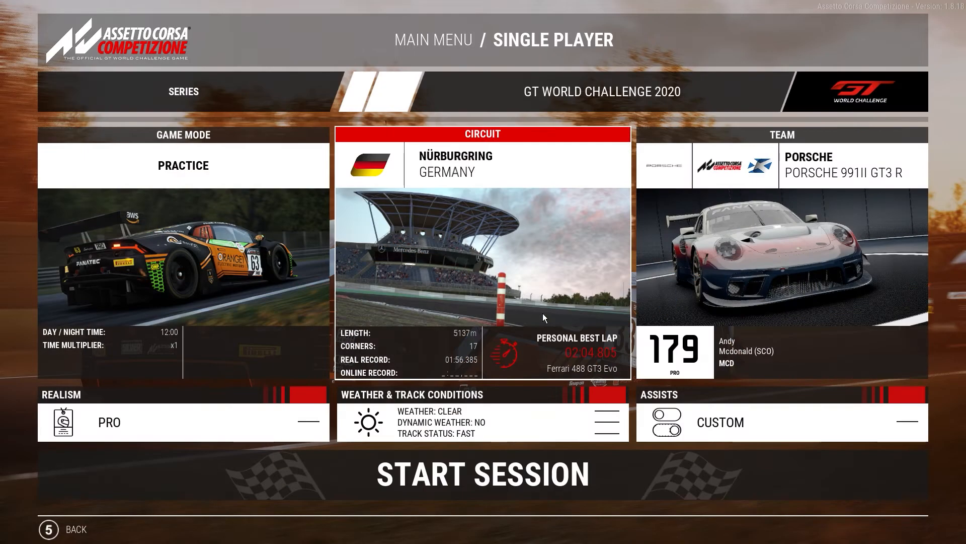
click(718, 265)
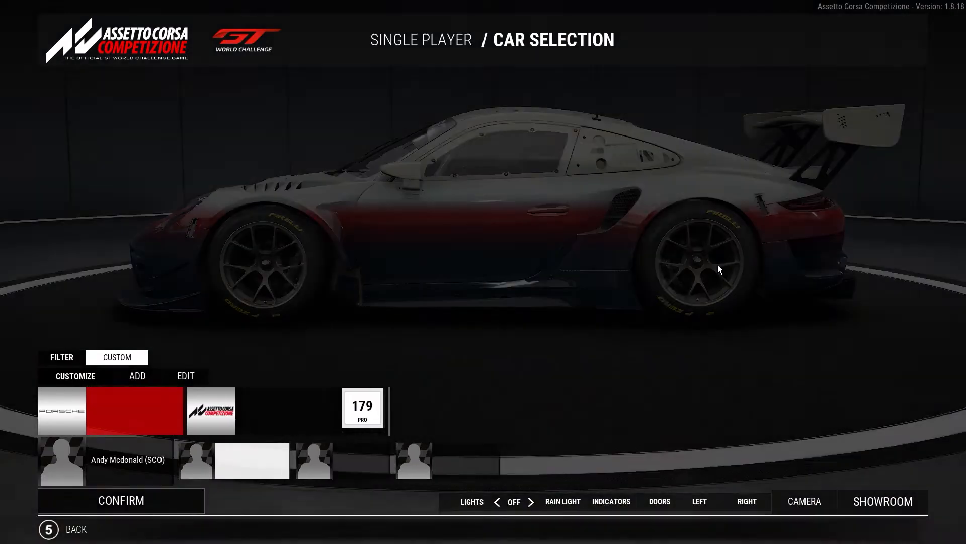
drag(532, 276, 444, 326)
drag(650, 279, 636, 294)
- Leave the car selection and quit Assetto Corsa Competizione
key(Escape)
key(Escape)
key(Escape)
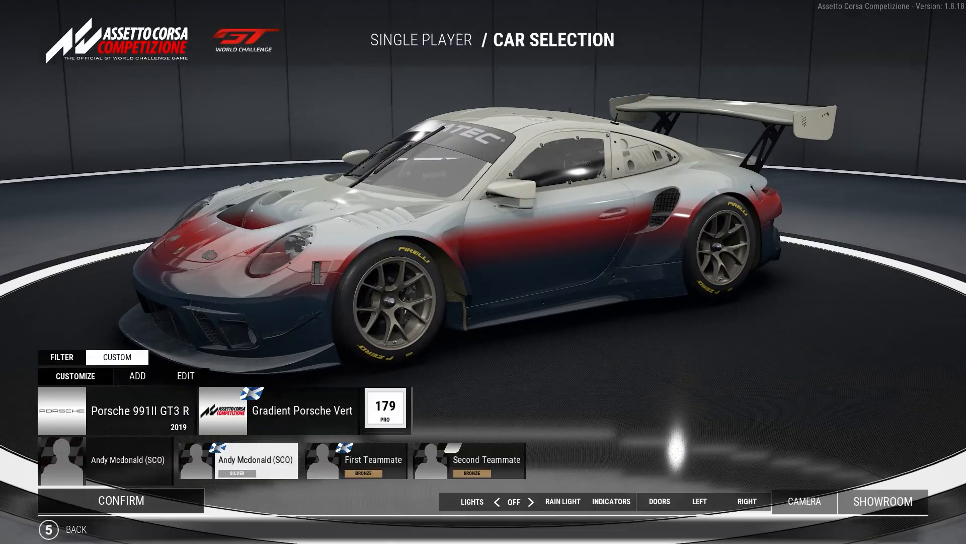
key(Escape)
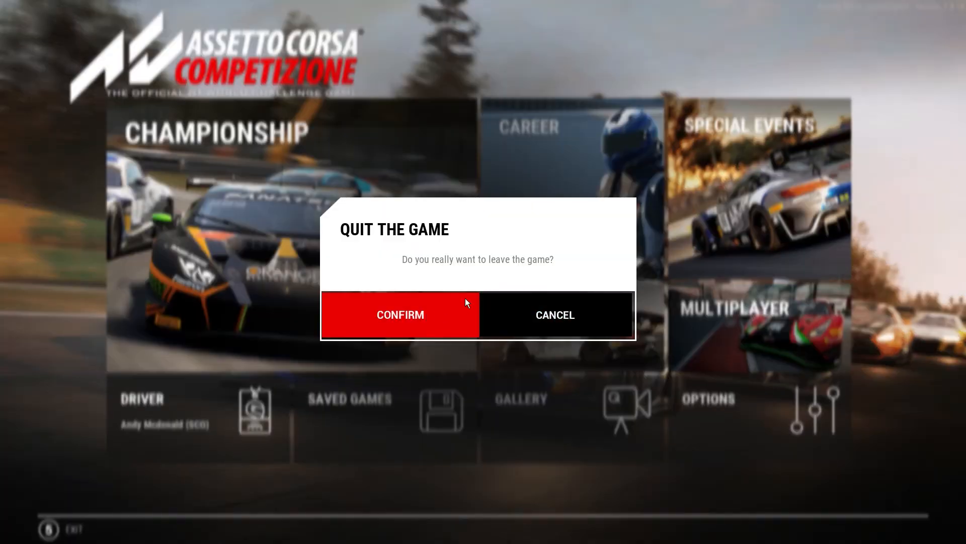
click(464, 297)
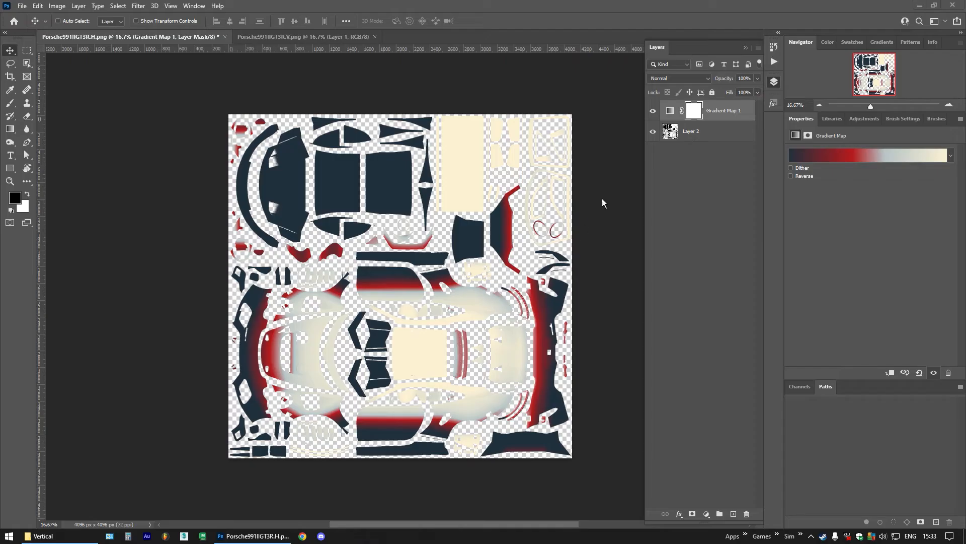
- Quit Photoshop without saving changes to Porsche991IIGT3R.H.png and close the Vertical folder window
click(953, 6)
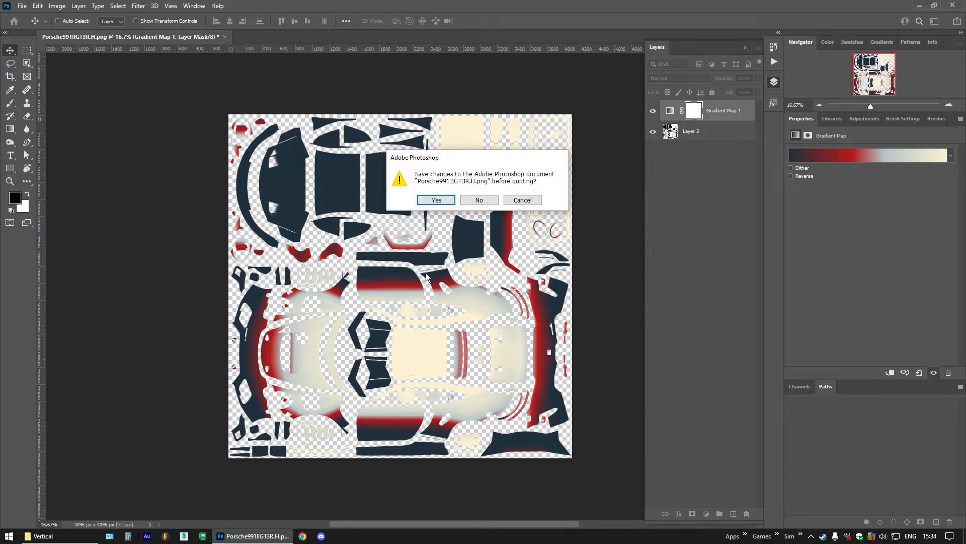
click(481, 201)
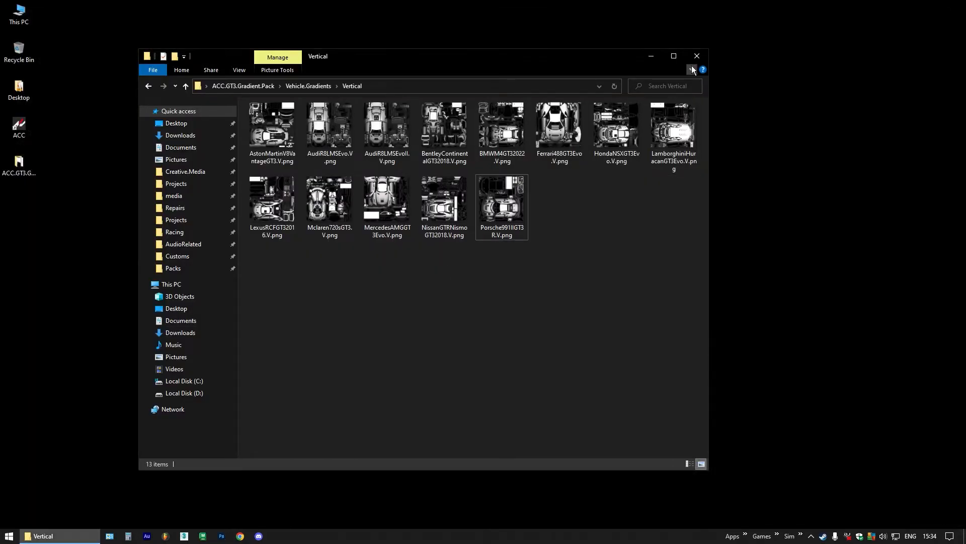
click(697, 56)
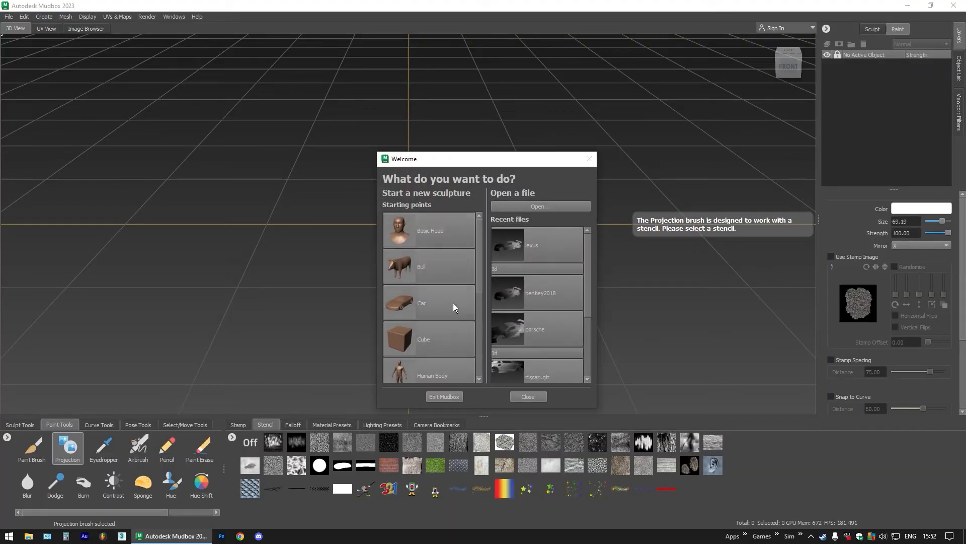
- In Mudbox, dismiss the welcome dialog and import 3d.obj from the Porsche 991 II GT3 R folder in ACC 3D templates, keeping all meshes
click(529, 397)
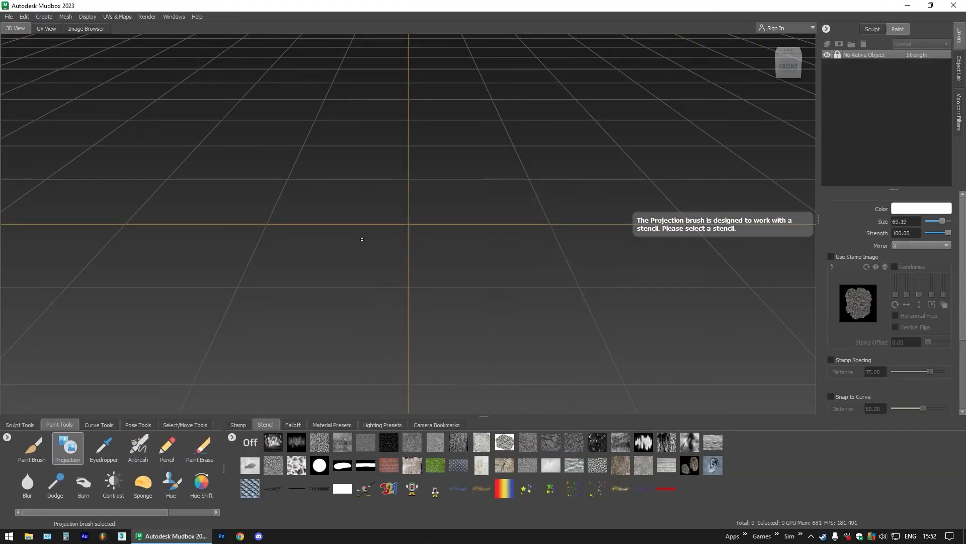
click(8, 16)
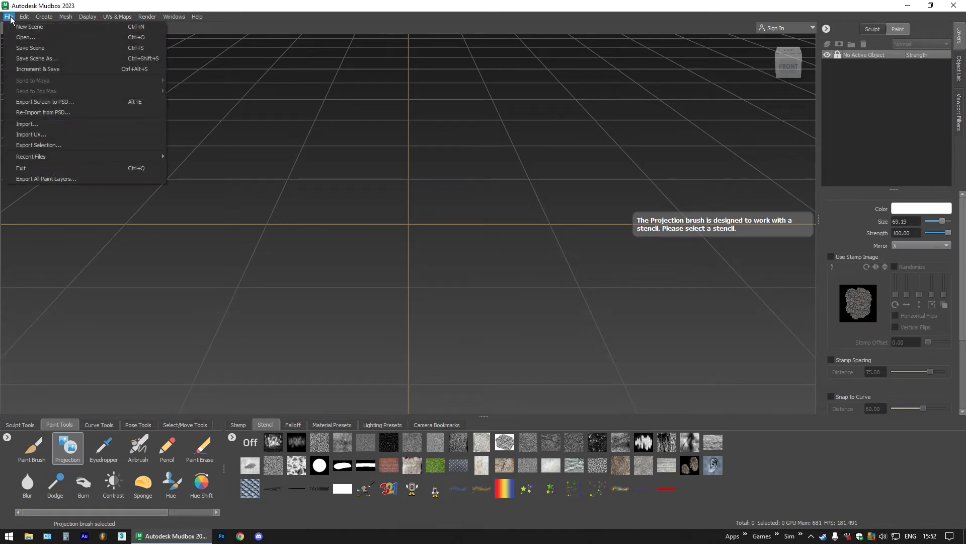
click(39, 123)
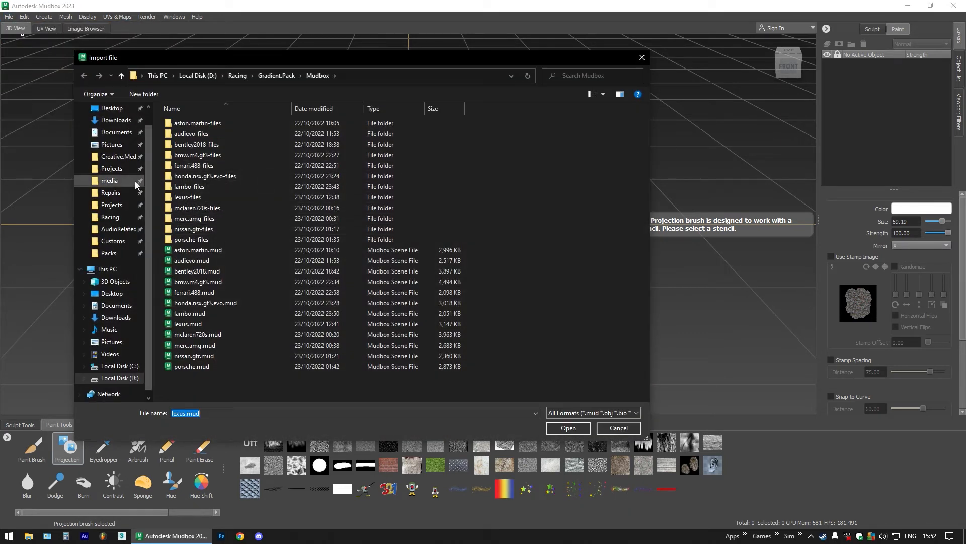
click(110, 217)
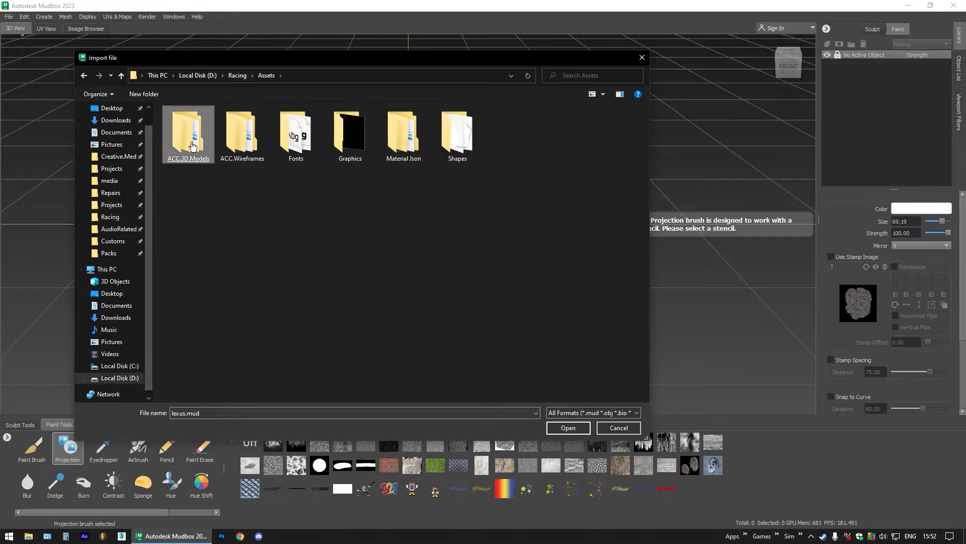
double_click(186, 141)
double_click(189, 126)
double_click(191, 122)
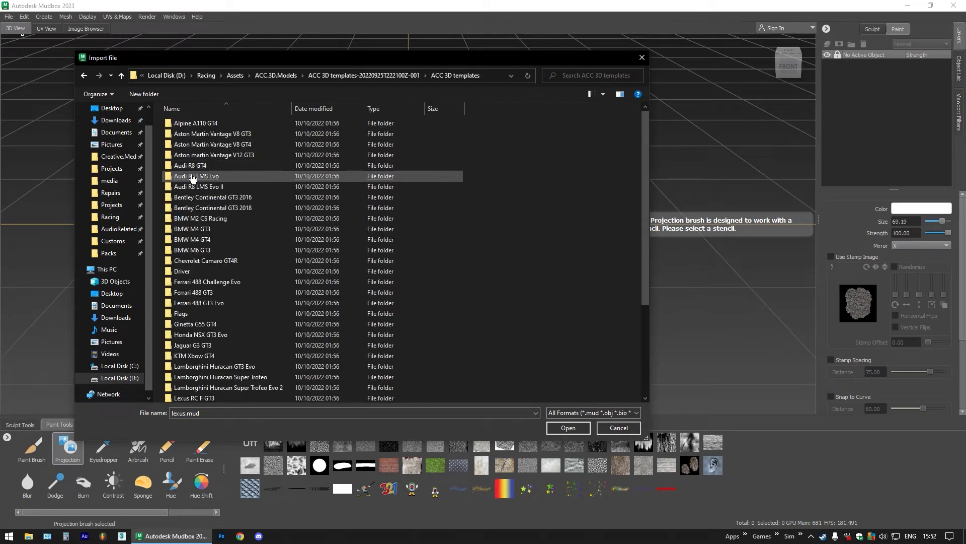
scroll(206, 241, down, 4)
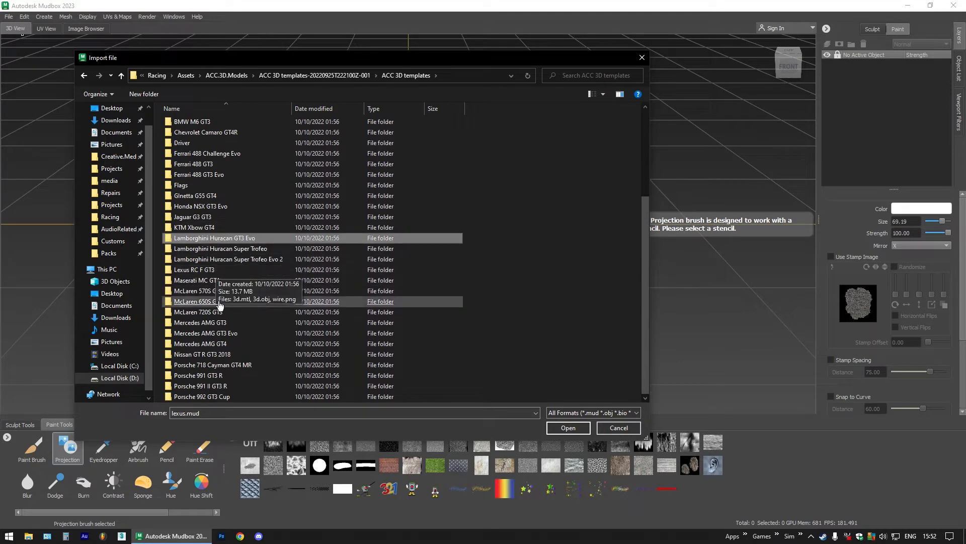
double_click(221, 389)
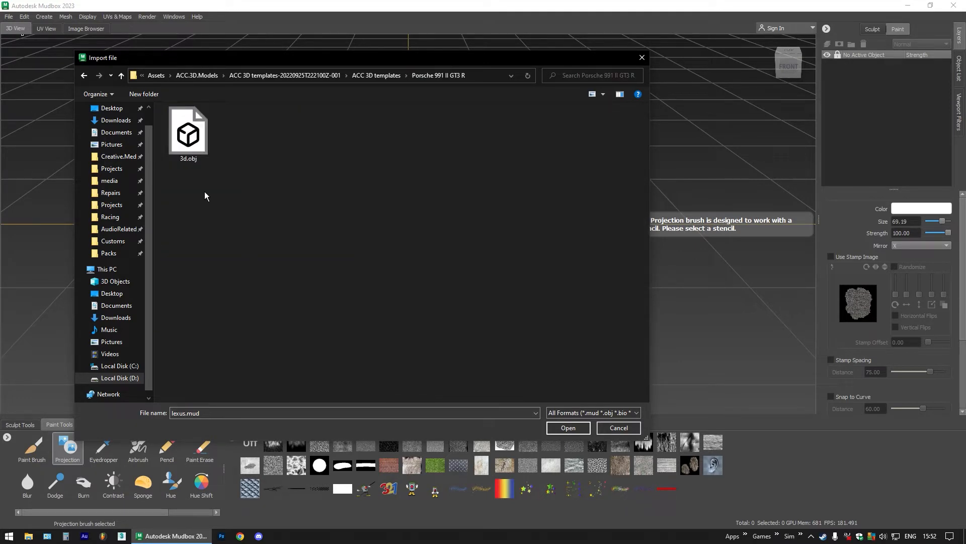
double_click(188, 134)
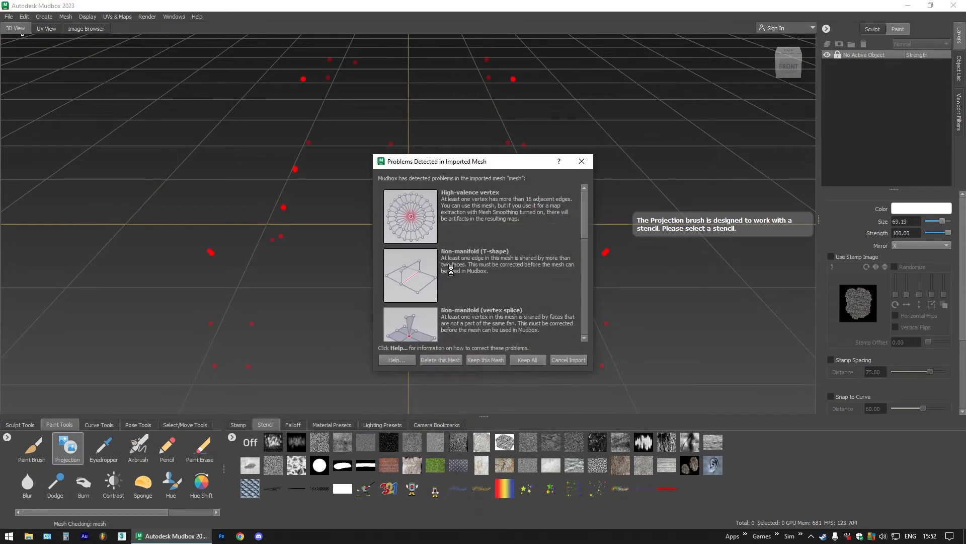
click(529, 359)
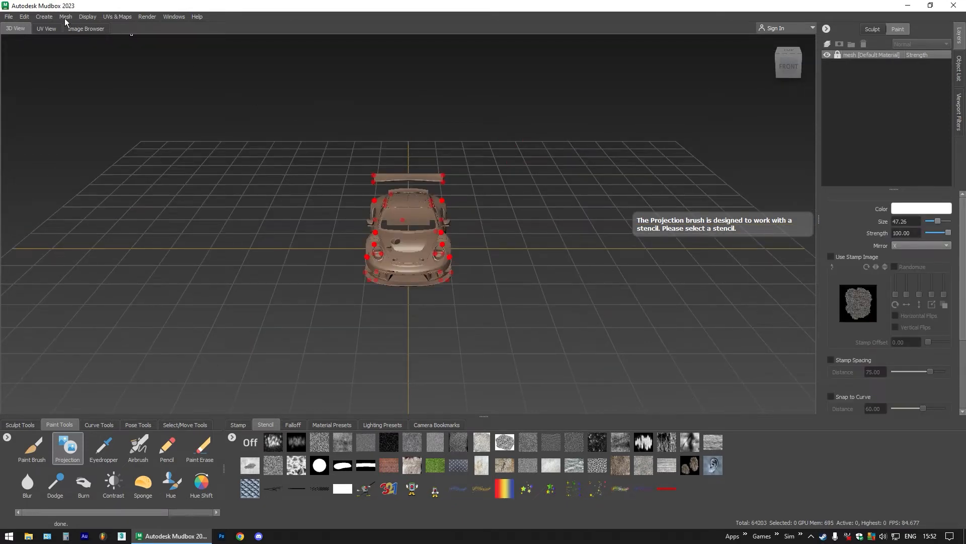
- Hide the red mesh-problem markers on the imported Porsche model
click(82, 18)
click(137, 202)
alt+drag(420, 259, 342, 240)
scroll(389, 239, up, 5)
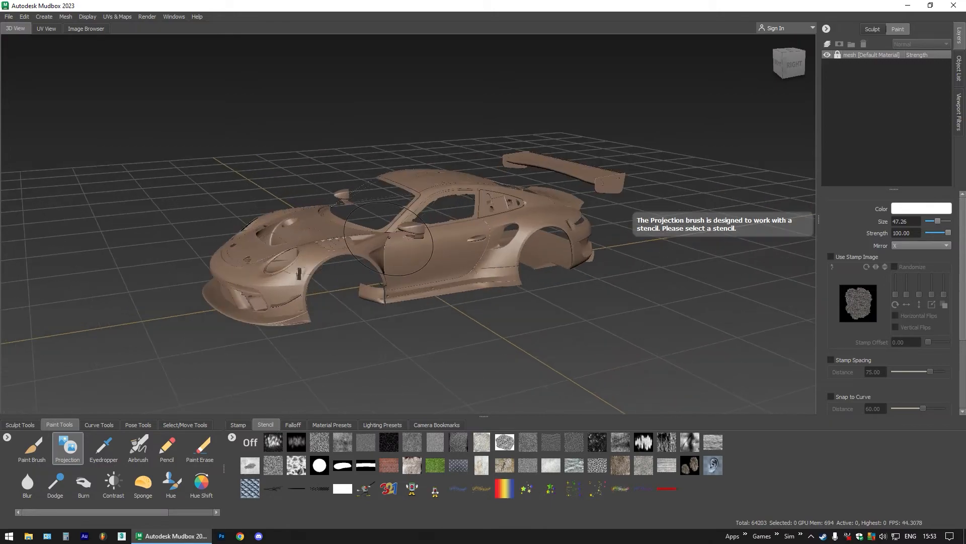
scroll(389, 237, up, 2)
alt+drag(426, 263, 384, 250)
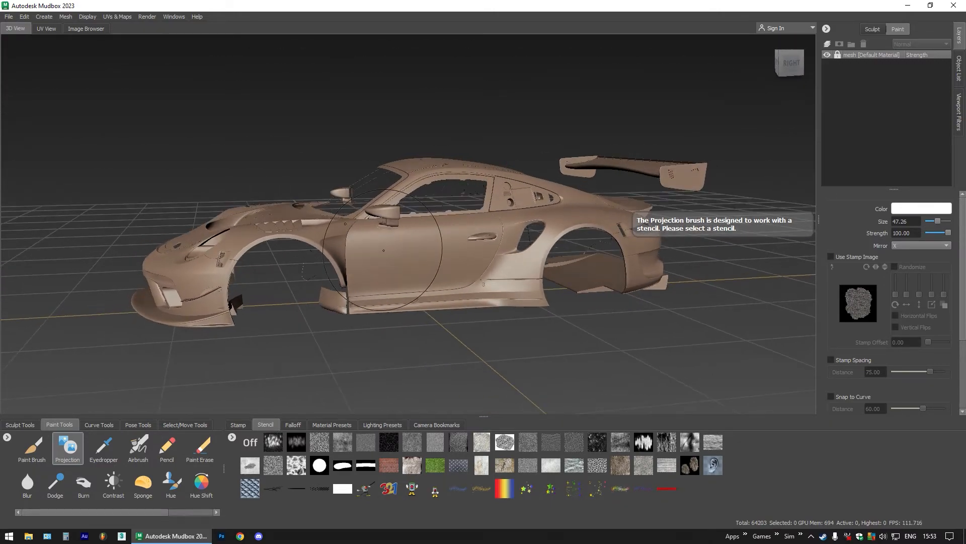
- Add black.white.Horizontal.png from the desktop's ACC.GT3.Gradient.Pack folder as a stencil and create a 4096 diffuse paint layer named Paint Layer 1
click(247, 447)
scroll(111, 132, up, 1)
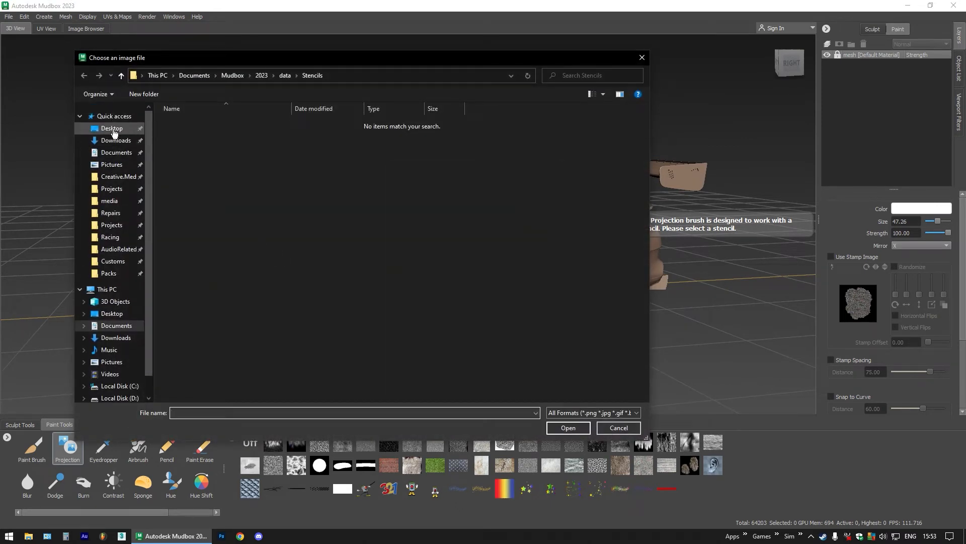
click(112, 129)
double_click(190, 131)
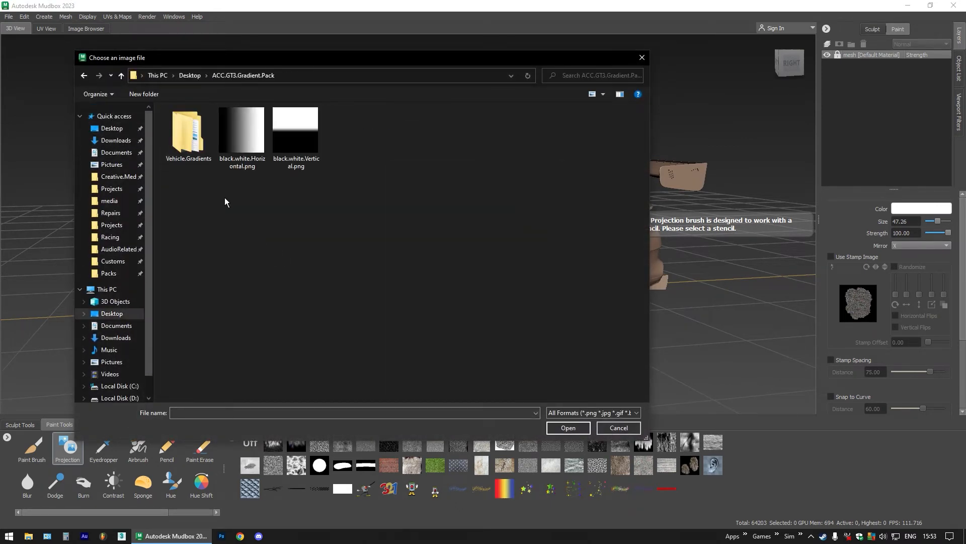
double_click(248, 145)
click(491, 300)
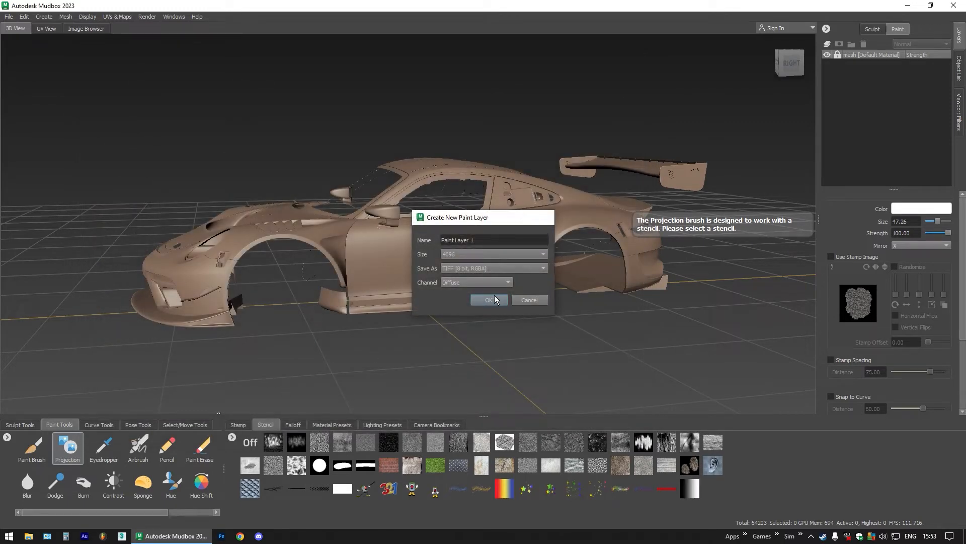
- Add the vertical black-and-white gradient image as another stencil
click(232, 441)
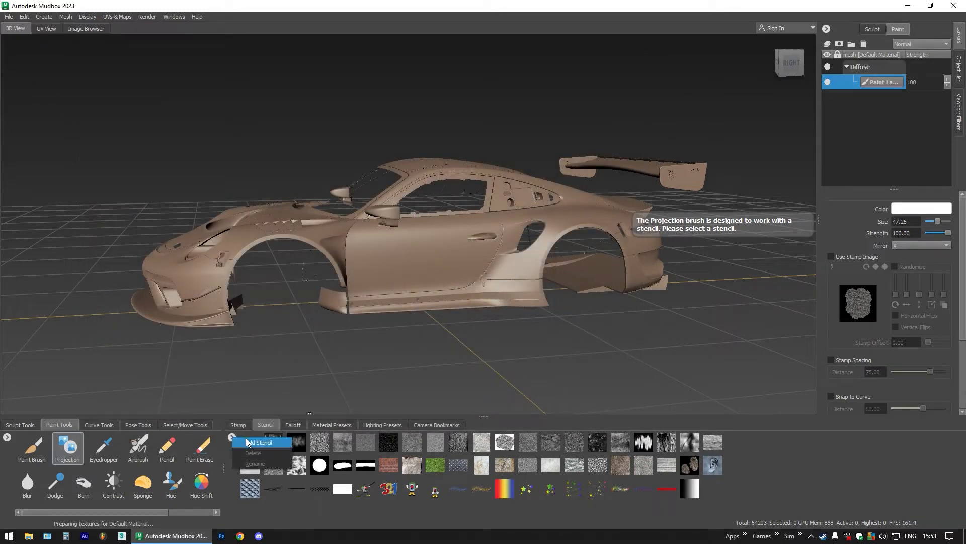
click(259, 438)
double_click(297, 137)
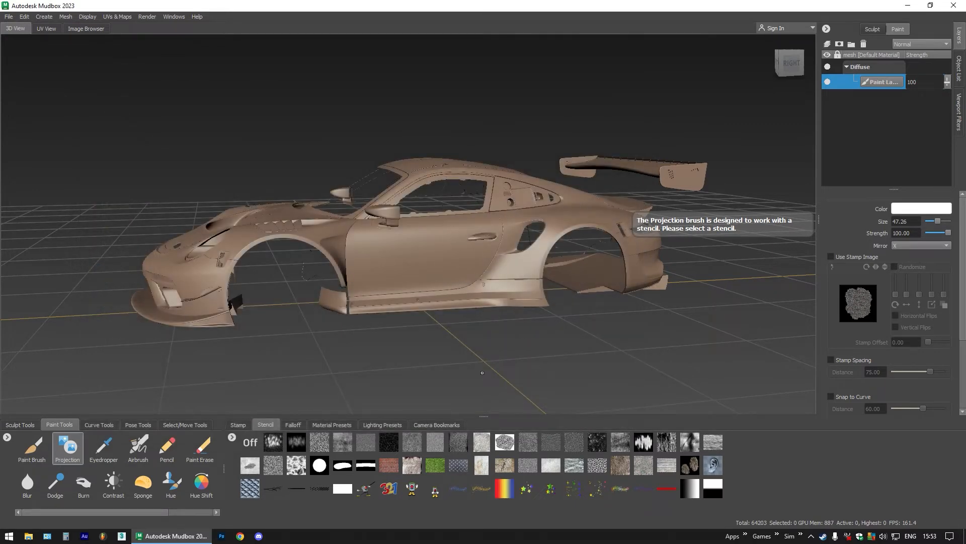
- From the right side view, project the horizontal black-to-white gradient stencil onto the car's front, door, roof and front side-skirt area
click(789, 63)
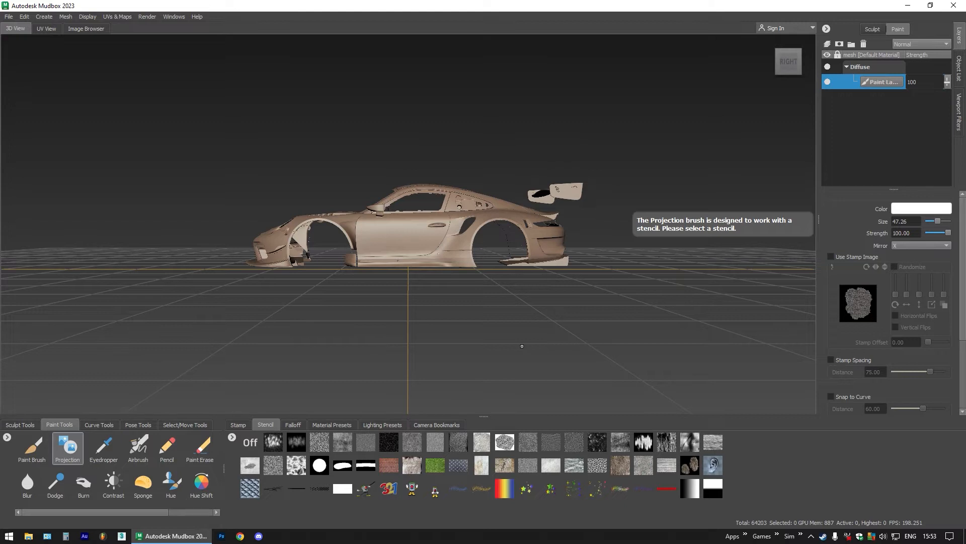
click(690, 488)
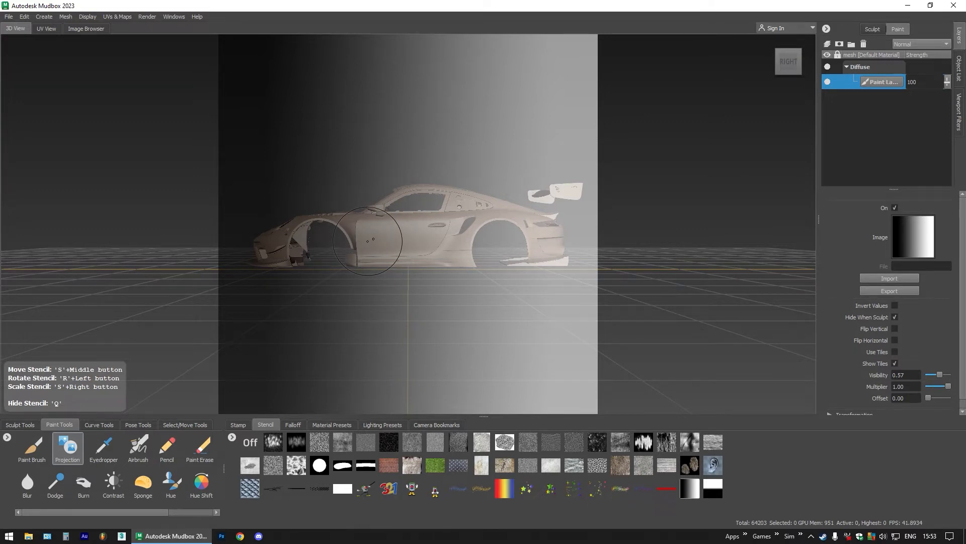
drag(367, 240, 340, 236)
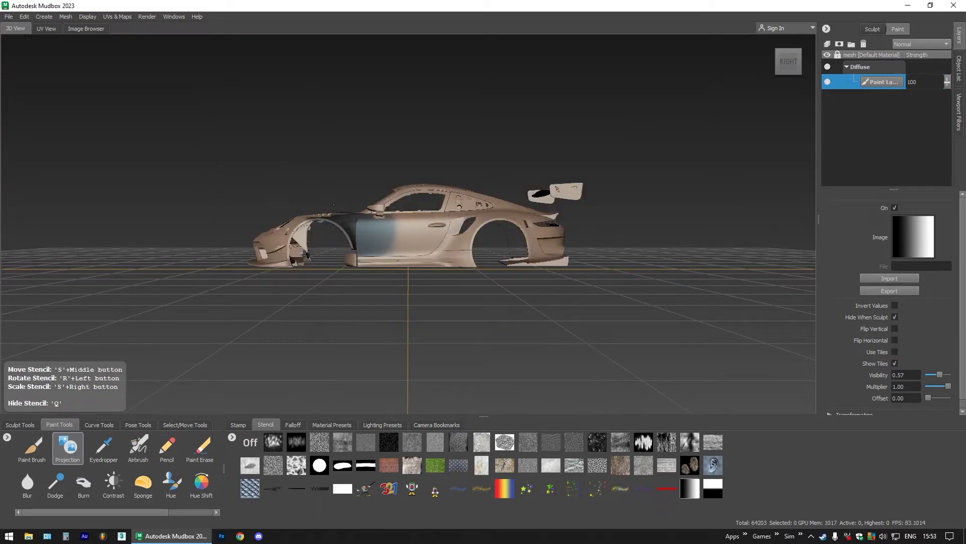
mouse_move(333, 204)
mouse_down()
mouse_move(285, 224)
mouse_move(256, 263)
mouse_move(297, 261)
mouse_move(300, 239)
mouse_up()
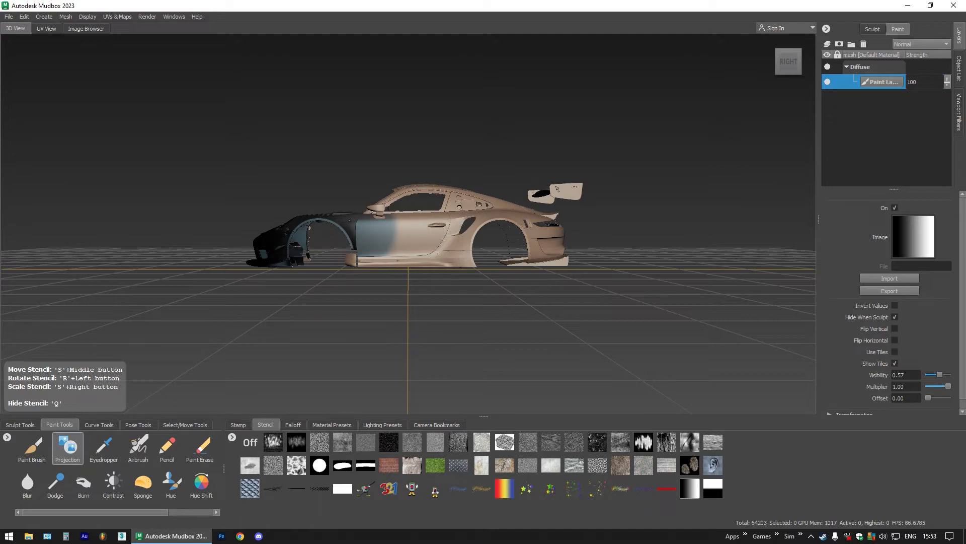
mouse_move(373, 231)
mouse_down()
mouse_move(374, 211)
mouse_move(394, 194)
mouse_move(466, 193)
mouse_up()
drag(417, 224, 400, 241)
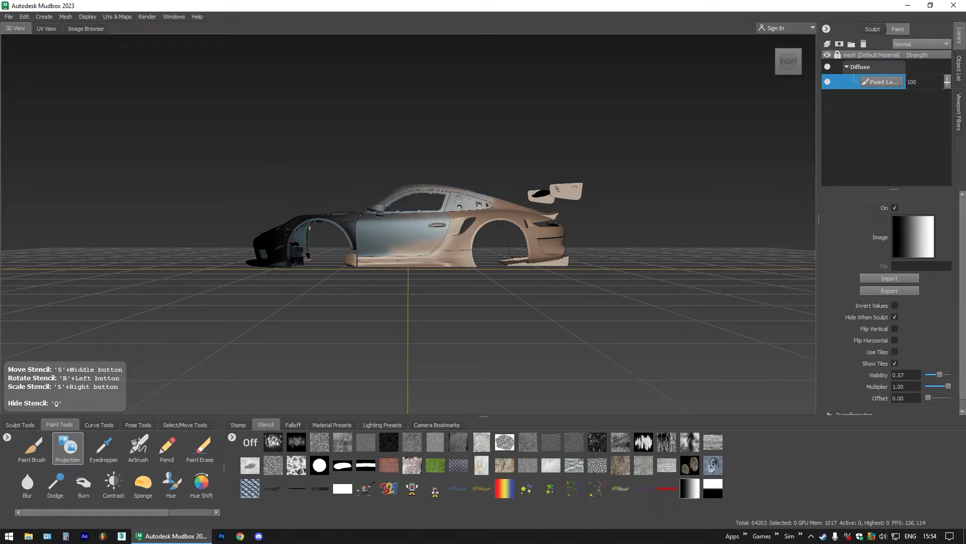
drag(315, 227, 286, 241)
drag(348, 260, 422, 262)
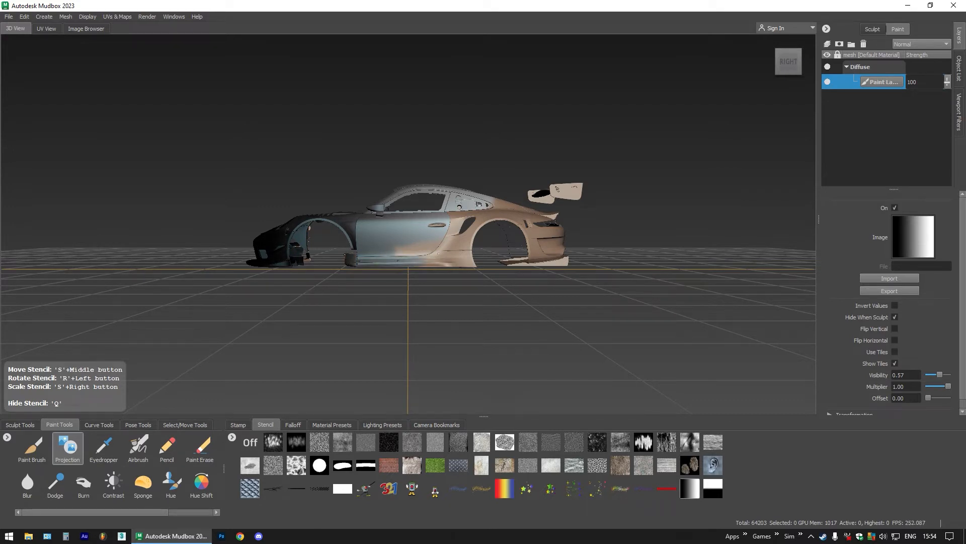
- Project the gradient over the remaining side skirt, rear quarter, rear bumper and wing endplates, filling gaps at the front wheel arch
key(q)
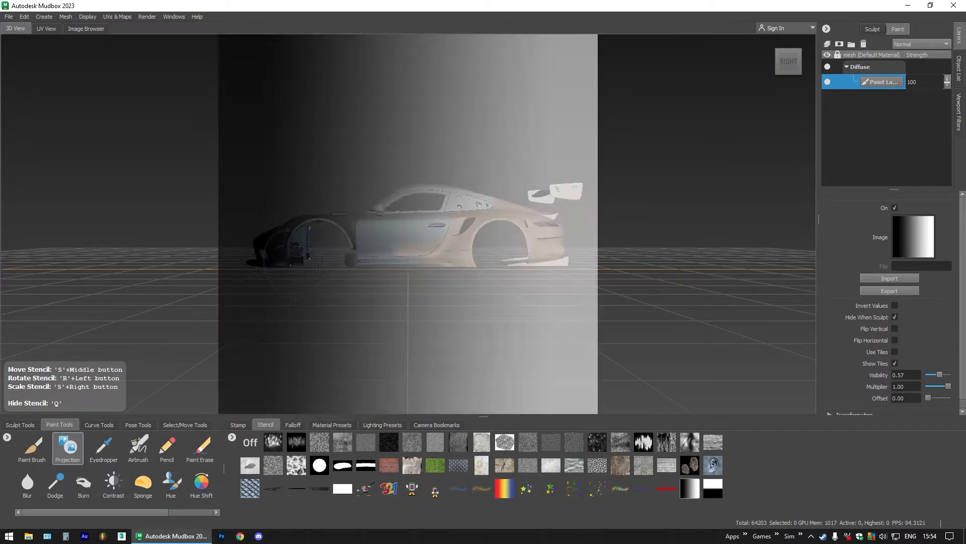
mouse_move(301, 260)
mouse_down()
mouse_move(301, 245)
mouse_move(297, 254)
mouse_move(288, 239)
mouse_up()
drag(287, 239, 286, 236)
drag(286, 236, 285, 233)
drag(339, 250, 344, 252)
drag(347, 252, 364, 254)
mouse_move(367, 254)
mouse_down()
mouse_move(380, 252)
mouse_move(353, 256)
mouse_move(448, 241)
mouse_move(455, 206)
mouse_move(529, 217)
mouse_up()
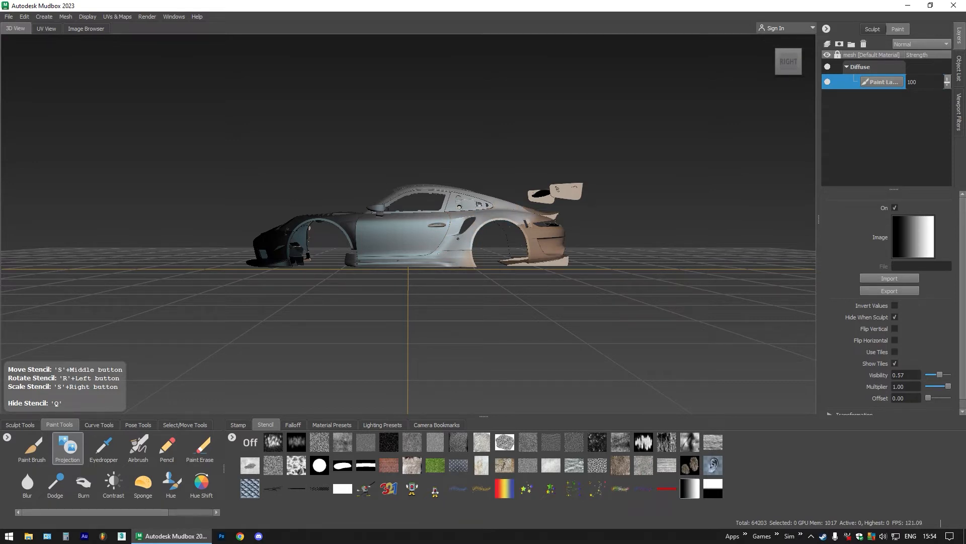
mouse_move(458, 238)
mouse_down()
mouse_move(461, 264)
mouse_move(534, 261)
mouse_move(549, 237)
mouse_move(543, 252)
mouse_move(565, 258)
mouse_move(534, 222)
mouse_move(564, 192)
mouse_move(534, 199)
mouse_up()
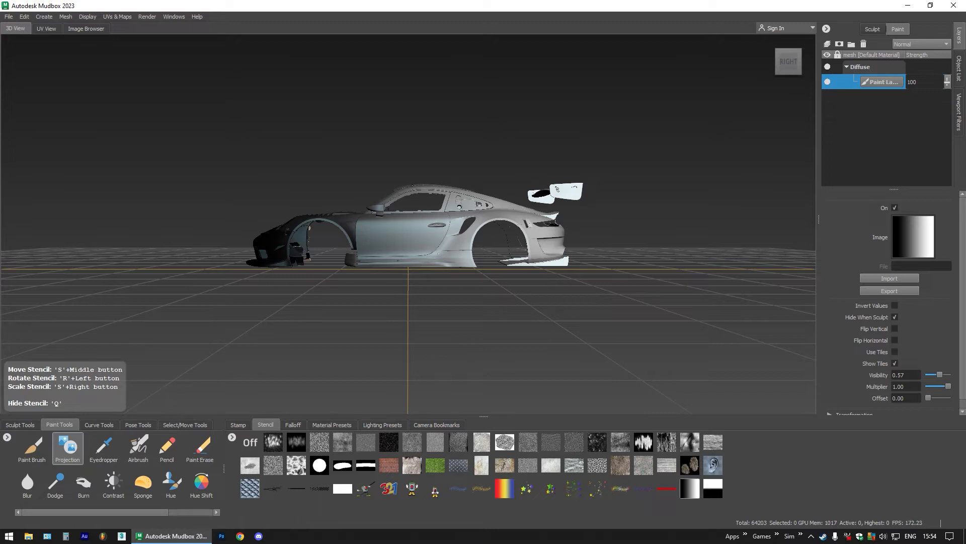
drag(283, 247, 287, 232)
- From the upper-right view, project the gradient over the unpainted spots on the bonnet, window frames, roof, rear deck and wing
key(q)
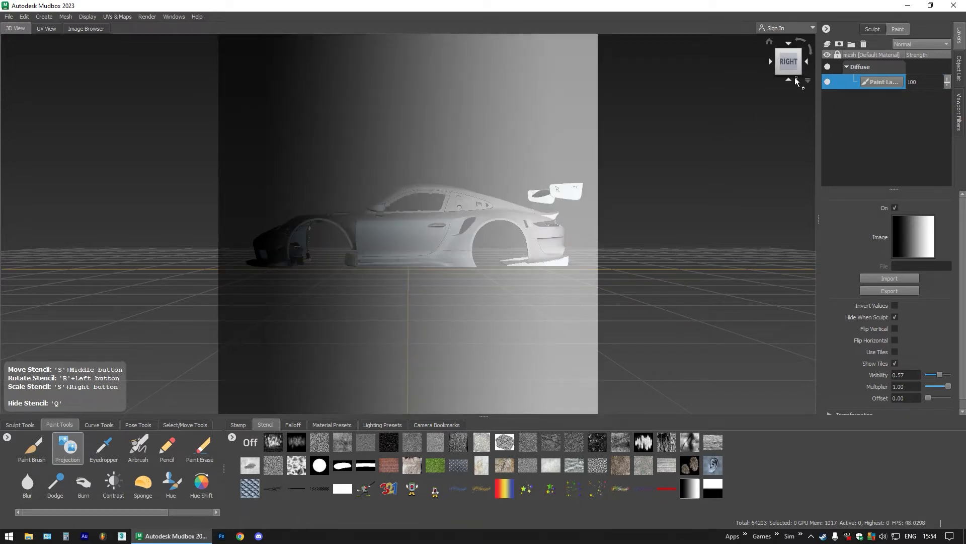
click(790, 52)
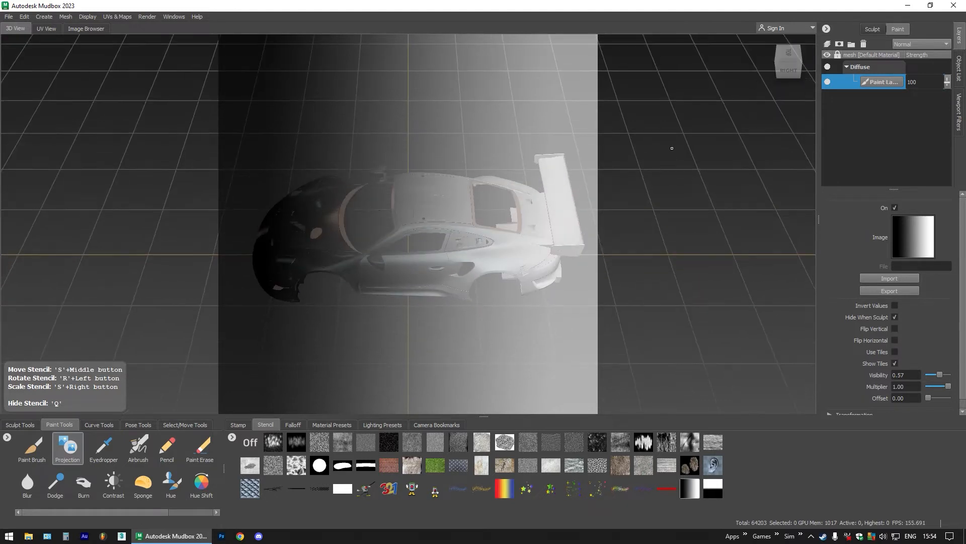
key(q)
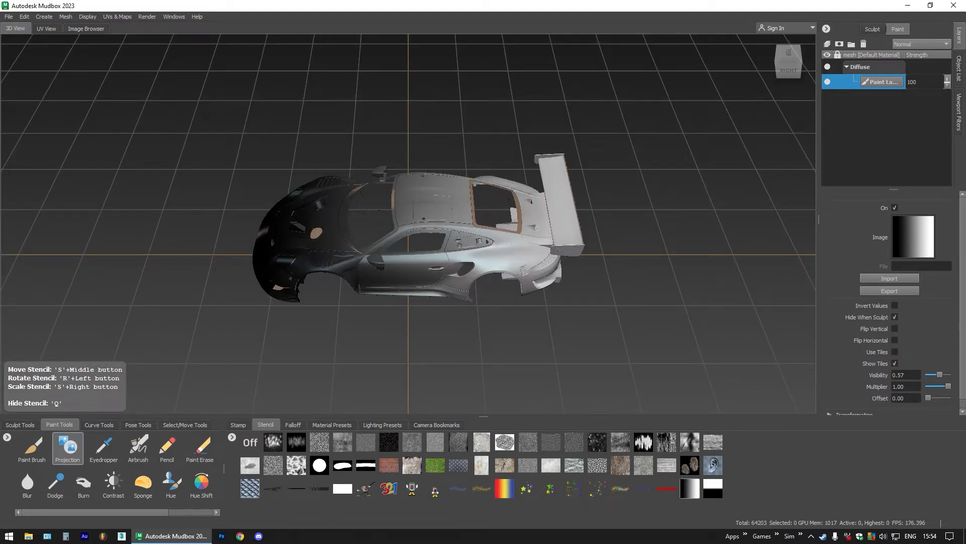
mouse_move(352, 237)
mouse_down()
mouse_move(284, 236)
mouse_move(281, 289)
mouse_up()
mouse_move(350, 190)
mouse_down()
mouse_move(472, 200)
mouse_move(514, 222)
mouse_move(519, 198)
mouse_up()
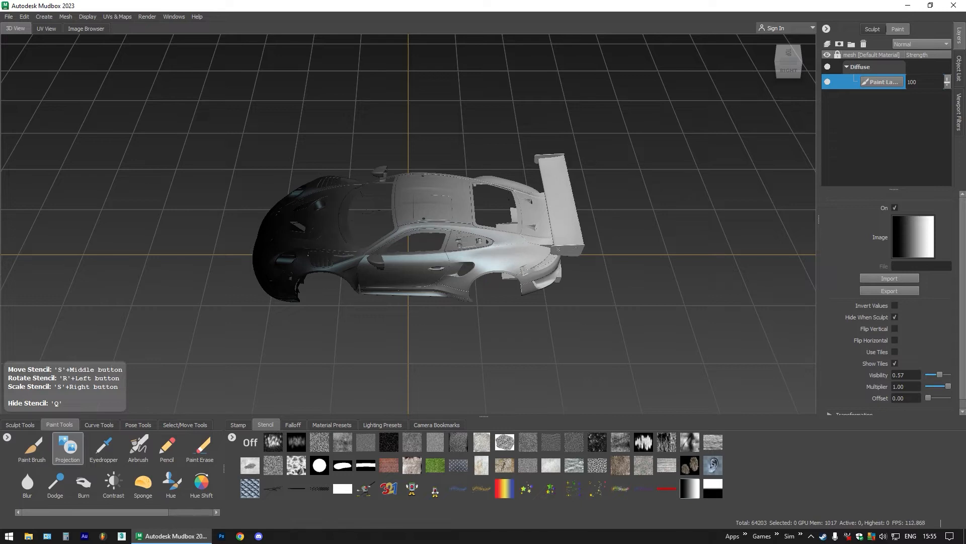
drag(550, 267, 587, 218)
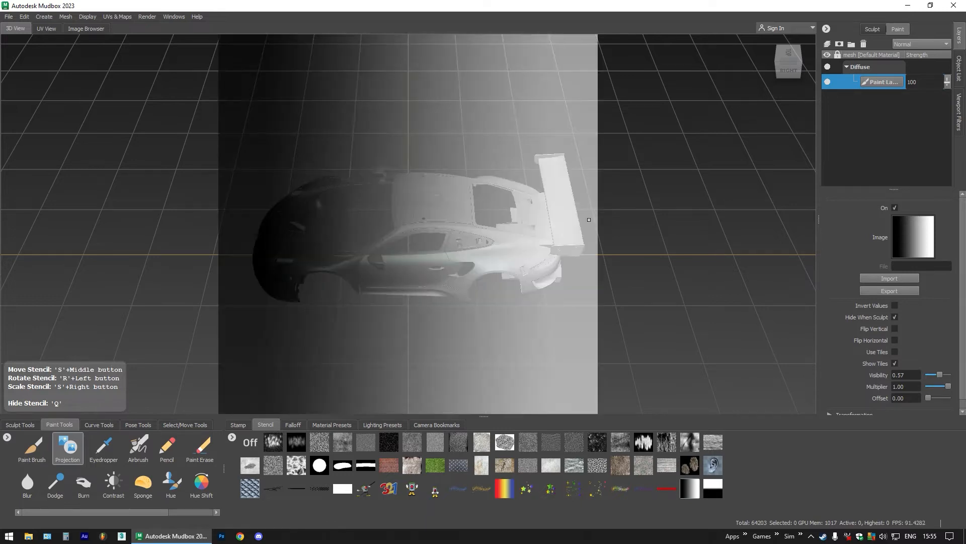
drag(394, 174, 389, 175)
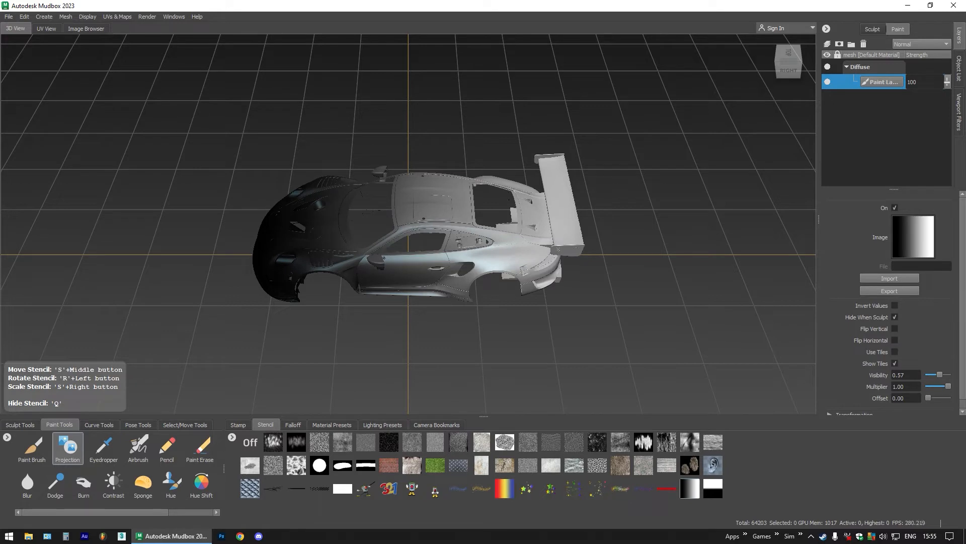
drag(389, 175, 389, 175)
- Project the gradient over the car from directly above with the Projection brush, including the rear wing
click(72, 440)
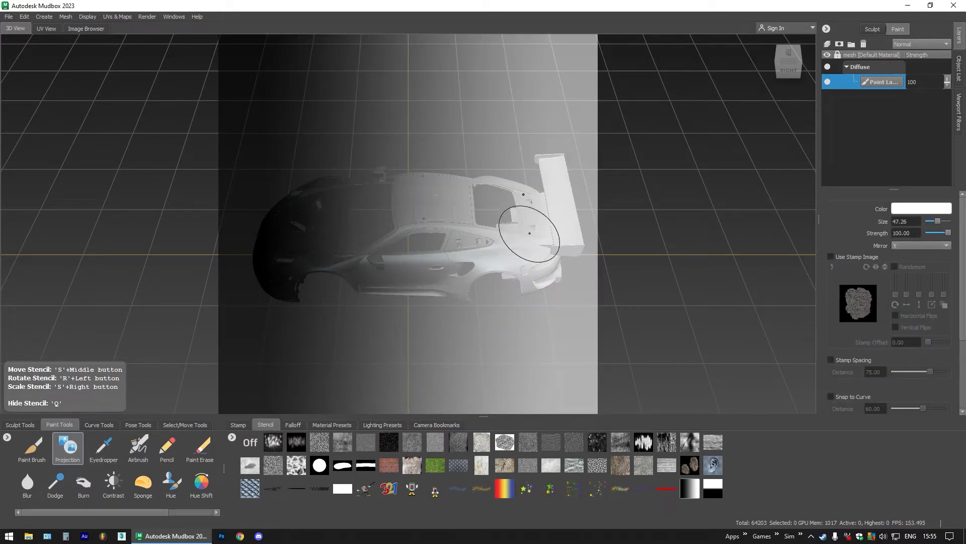
click(788, 54)
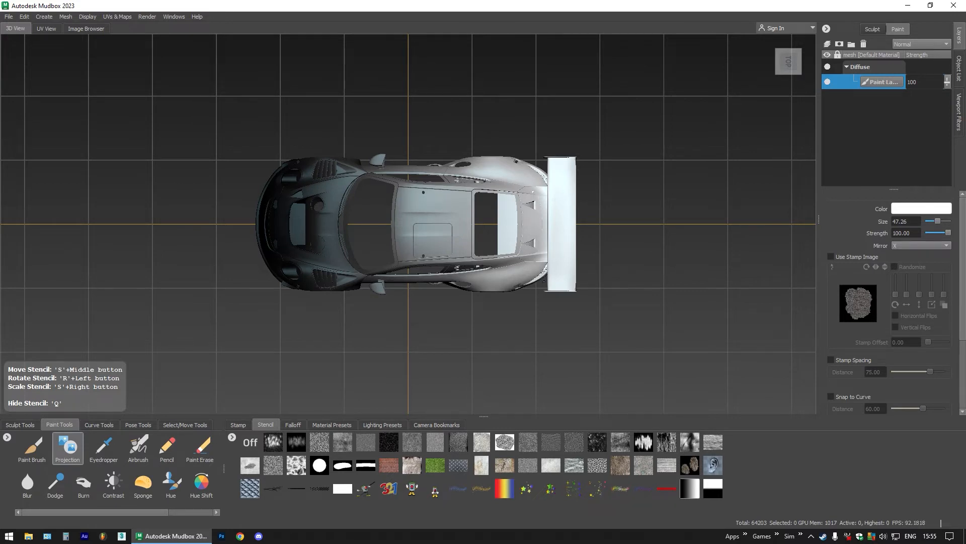
drag(564, 254, 594, 257)
- From a low right-side view, project the gradient onto the rear diffuser
click(788, 73)
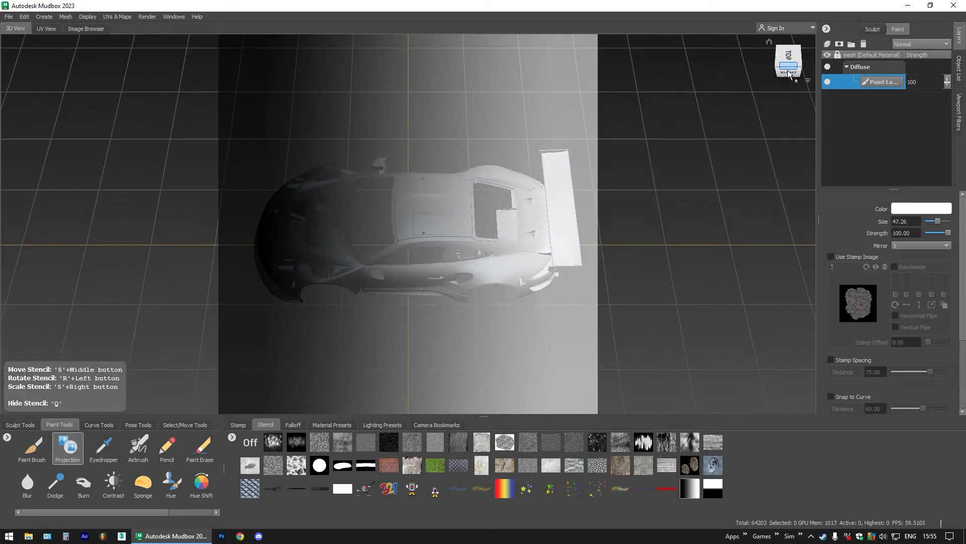
click(792, 73)
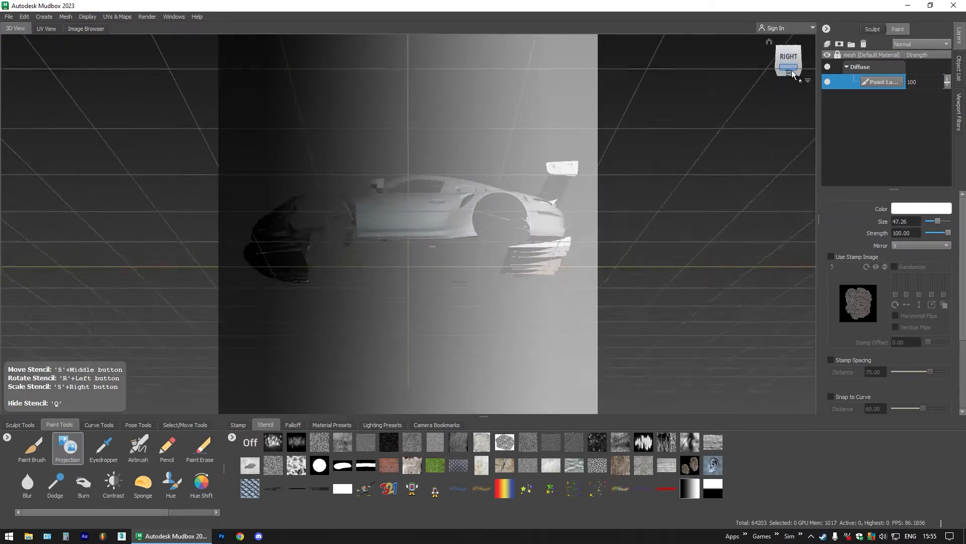
key(q)
drag(519, 234, 553, 227)
- Hide the viewport grid and cover the unpainted diffuser fins with the gradient from the lower-right view
right_click(637, 216)
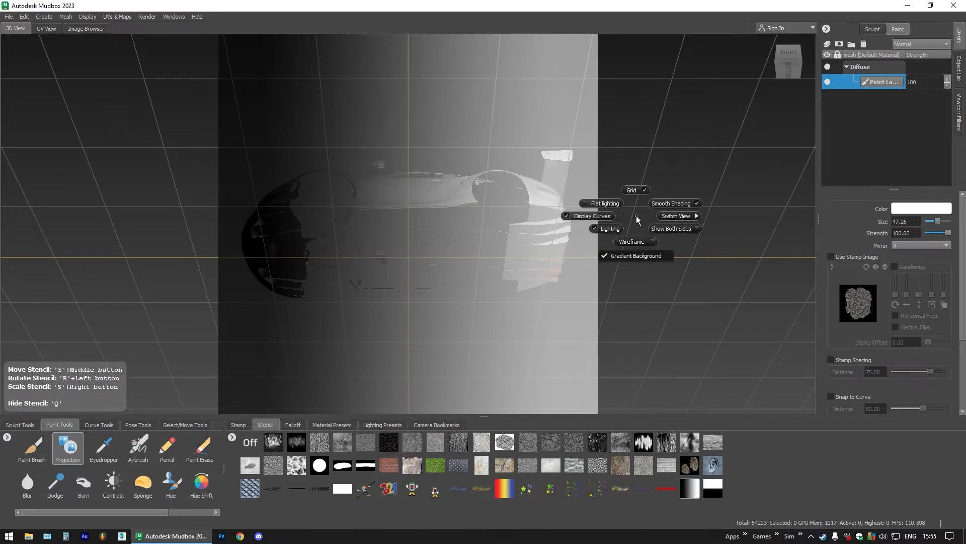
click(643, 190)
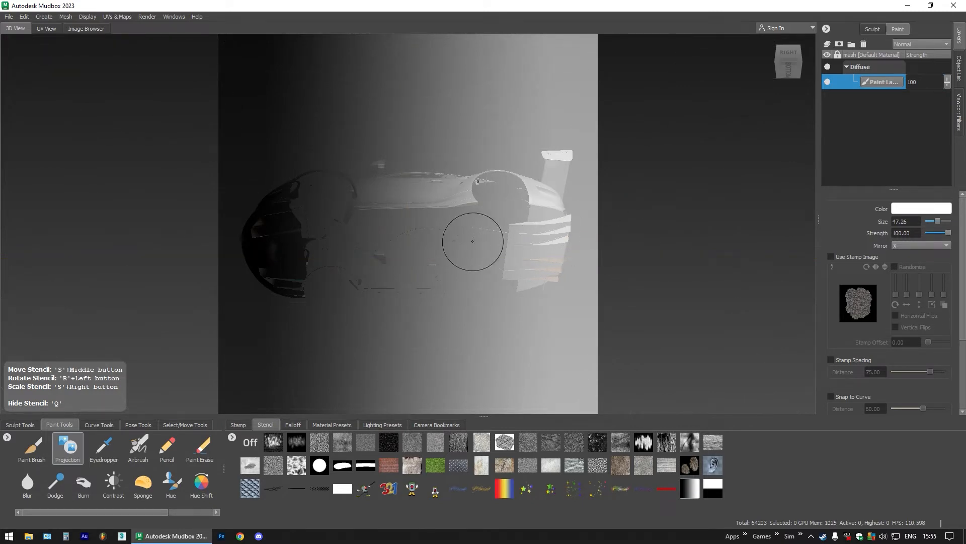
key(q)
drag(519, 277, 555, 255)
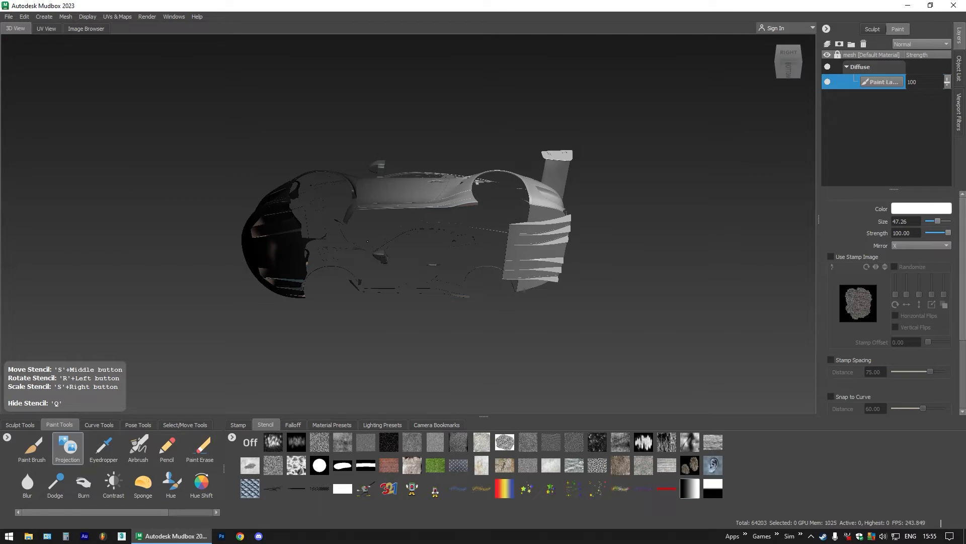
- Project the gradient onto the front splitter, wheel-arch edges and remaining underside parts, finishing with the rear diffuser from directly below
mouse_move(263, 217)
mouse_down()
mouse_move(257, 226)
mouse_move(272, 251)
mouse_move(266, 234)
mouse_up()
drag(302, 232, 322, 237)
mouse_move(348, 201)
mouse_down()
mouse_move(367, 232)
mouse_move(442, 239)
mouse_up()
drag(293, 187, 295, 191)
drag(295, 191, 298, 180)
drag(302, 179, 333, 176)
drag(340, 180, 347, 190)
mouse_move(287, 287)
mouse_down()
mouse_move(280, 293)
mouse_move(306, 290)
mouse_up()
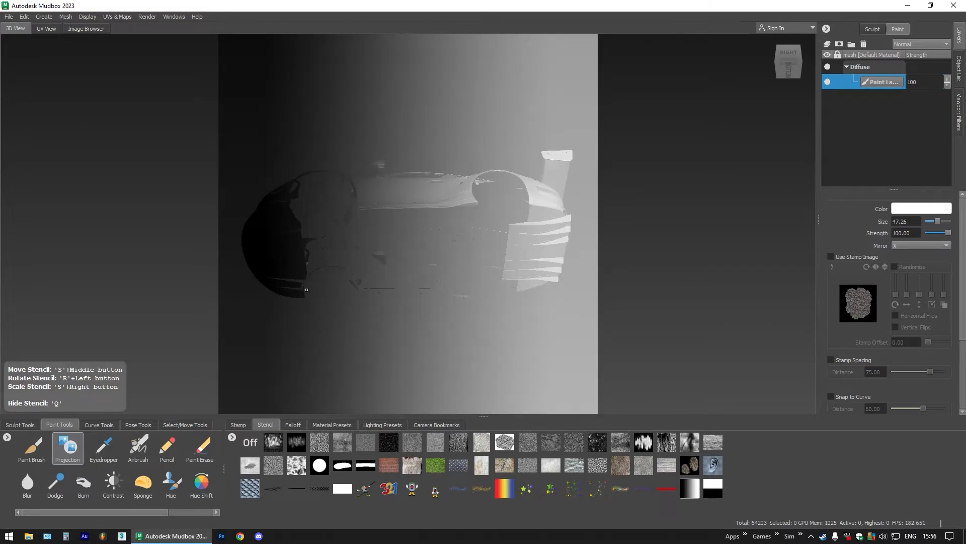
click(791, 72)
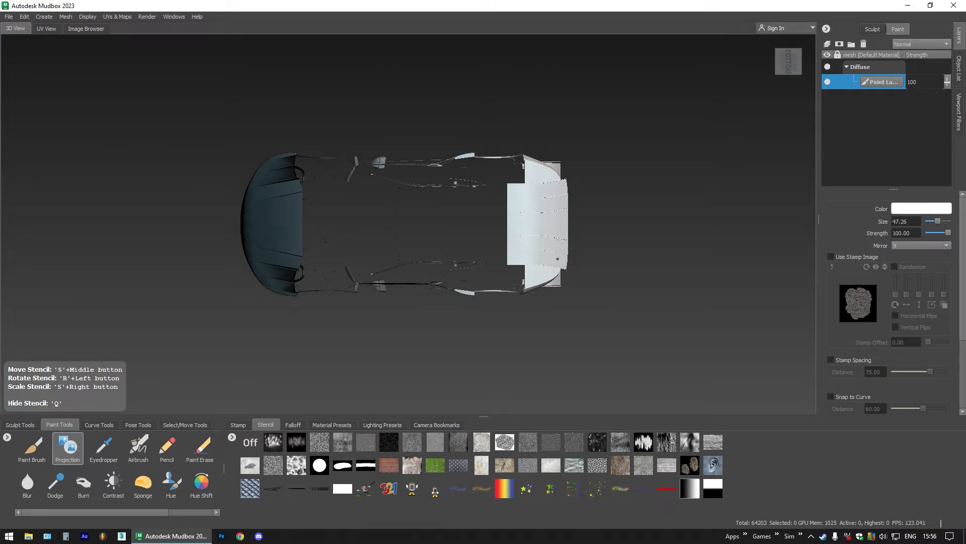
drag(558, 258, 559, 254)
- Go over the car with the gradient projection again from the right and upper-right views, and hide the stencil
click(788, 50)
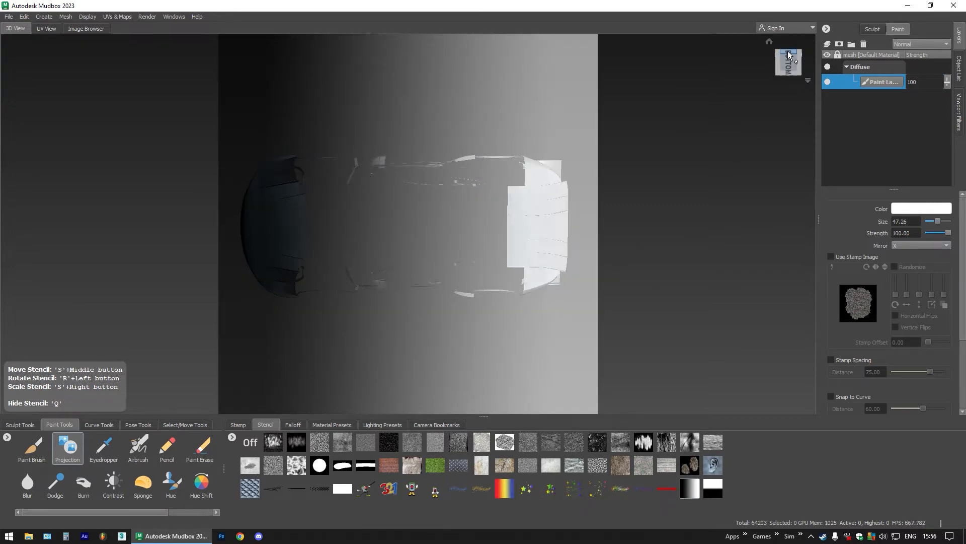
key(q)
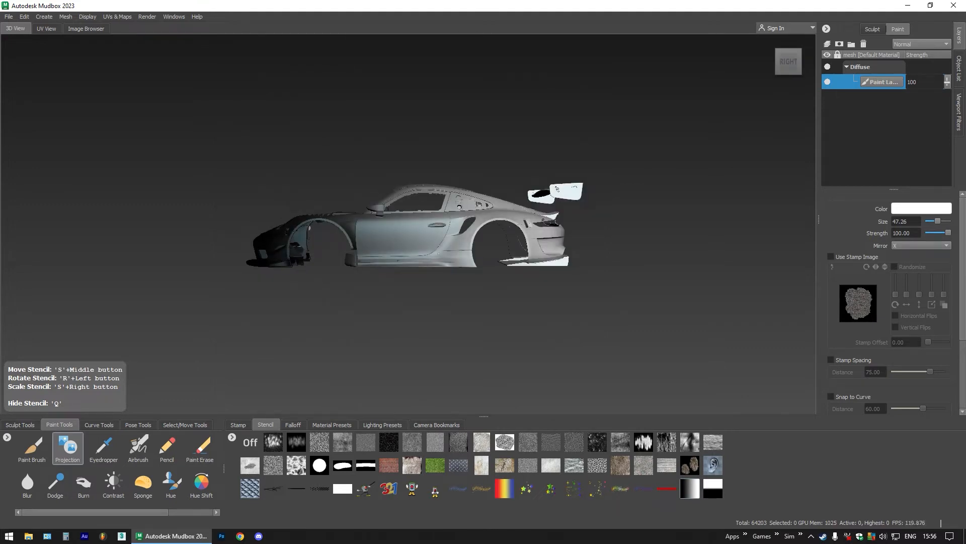
key(q)
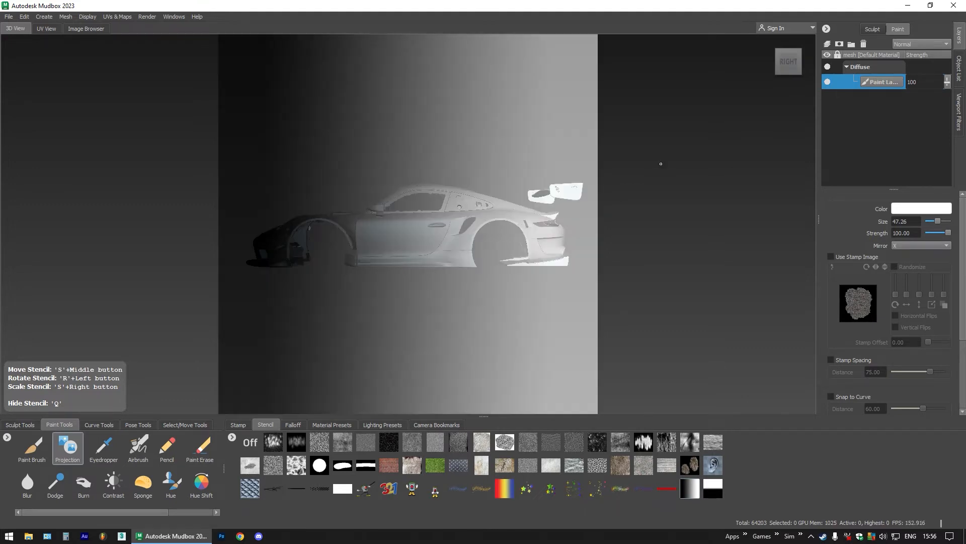
click(789, 50)
key(q)
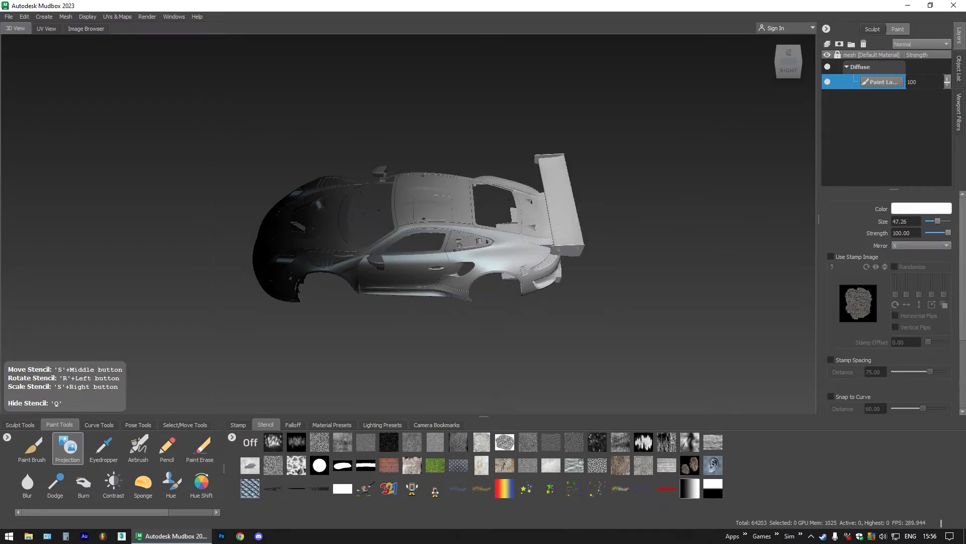
drag(455, 250, 478, 252)
key(q)
- Sample the surrounding dark colour and paint over the missed spot inside the headlight opening with the Paint Brush at size 9.46
alt+drag(369, 252, 448, 215)
click(797, 64)
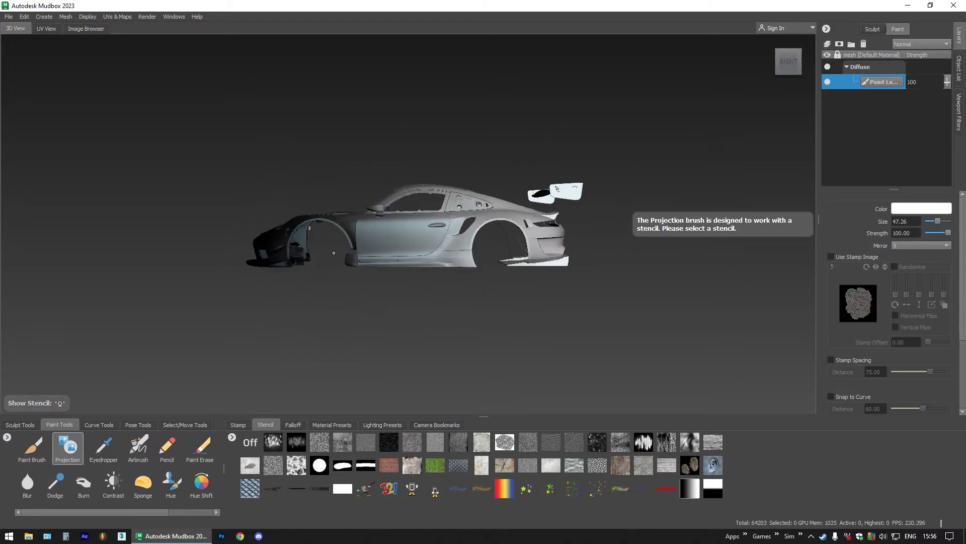
alt+drag(334, 253, 385, 208)
scroll(376, 267, up, 5)
scroll(379, 214, up, 5)
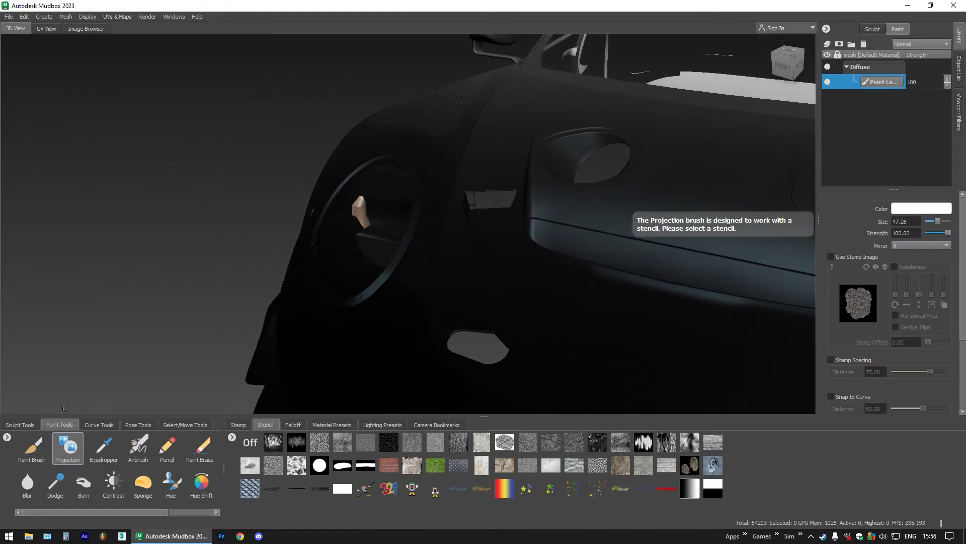
click(32, 446)
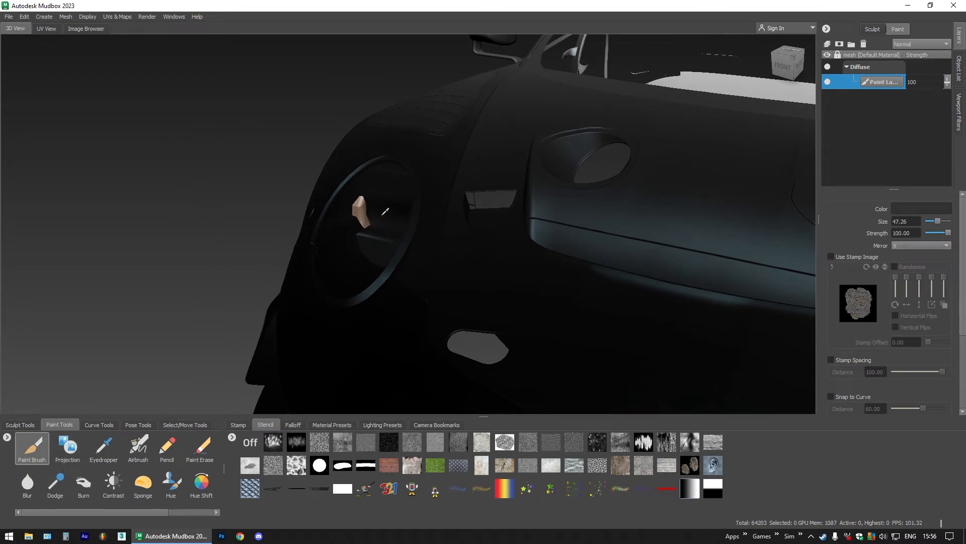
click(373, 209)
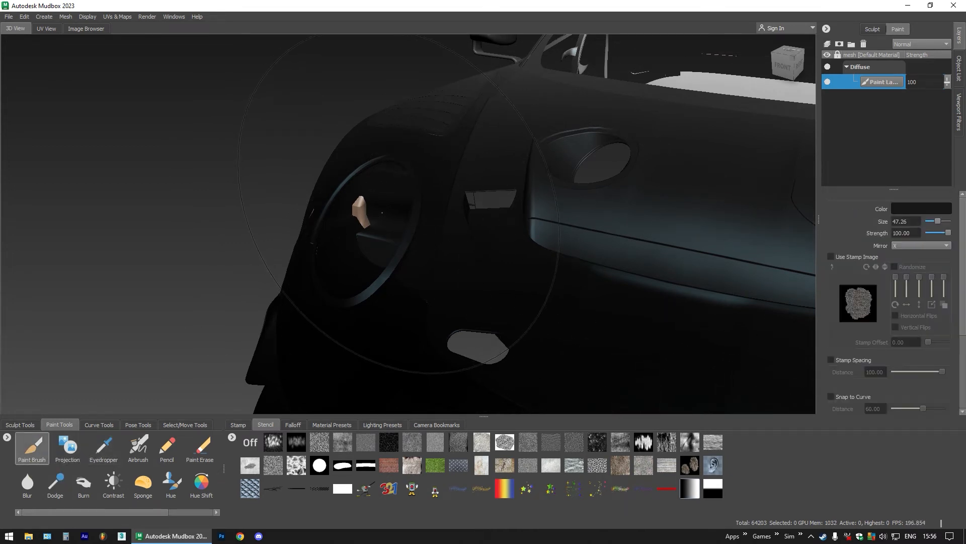
drag(382, 213, 262, 212)
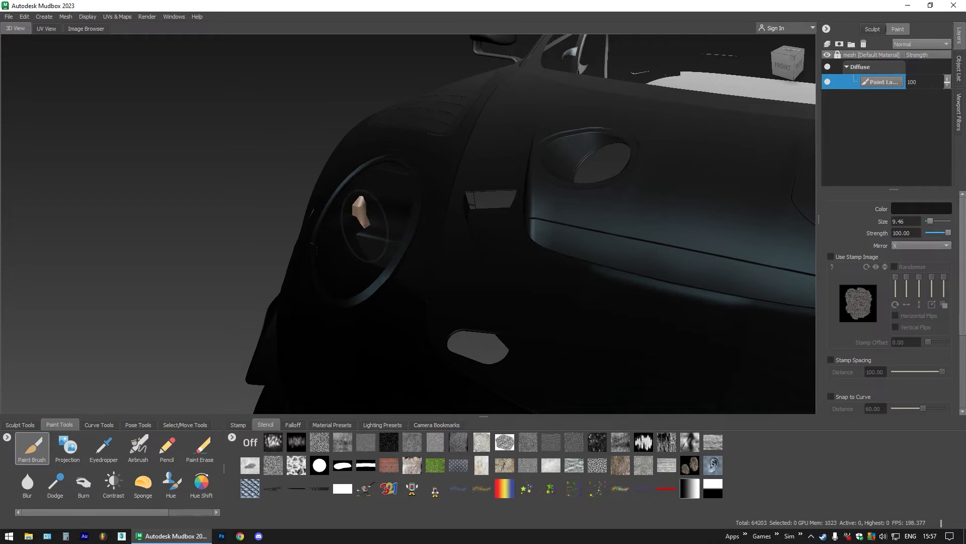
mouse_move(370, 223)
mouse_down()
mouse_move(403, 242)
mouse_move(471, 220)
mouse_move(423, 222)
mouse_up()
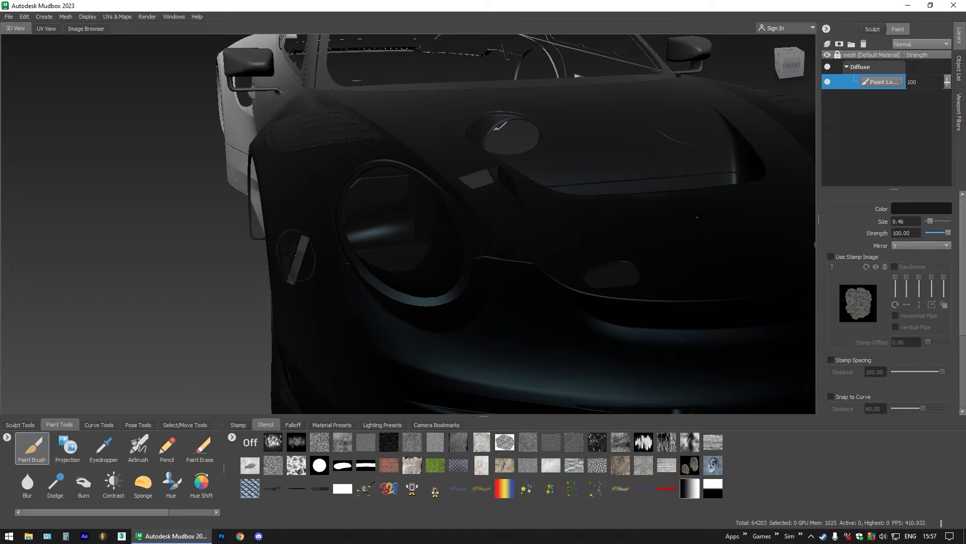
- Reduce the brush size to 0.94, check the falloff presets, and paint over the missed edge of the narrow slot beside the headlight
mouse_move(294, 256)
alt+mouse_down()
mouse_move(379, 283)
mouse_move(300, 296)
alt+mouse_up()
scroll(297, 296, up, 4)
scroll(161, 328, up, 1)
mouse_move(243, 226)
alt+mouse_down()
mouse_move(328, 264)
mouse_move(491, 255)
mouse_move(277, 263)
alt+mouse_up()
key(b)
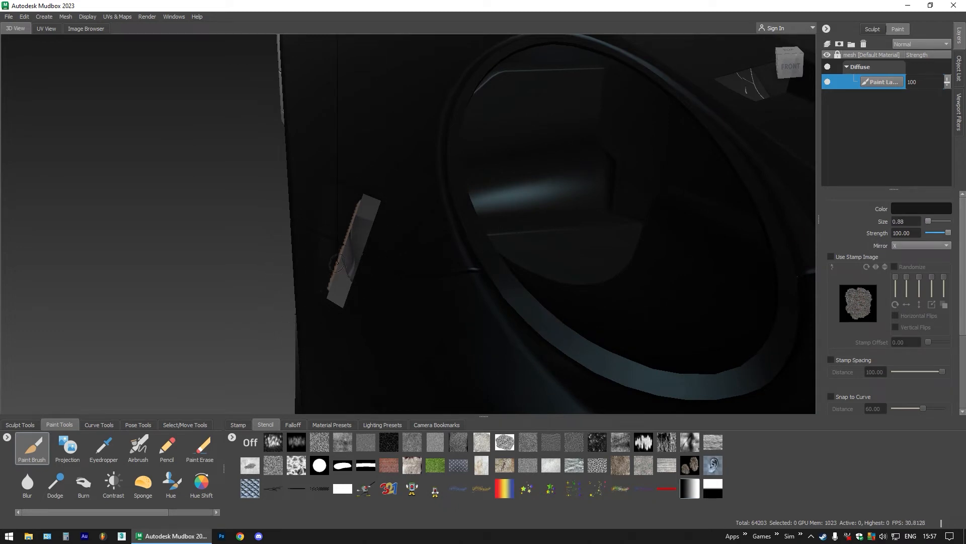
click(293, 424)
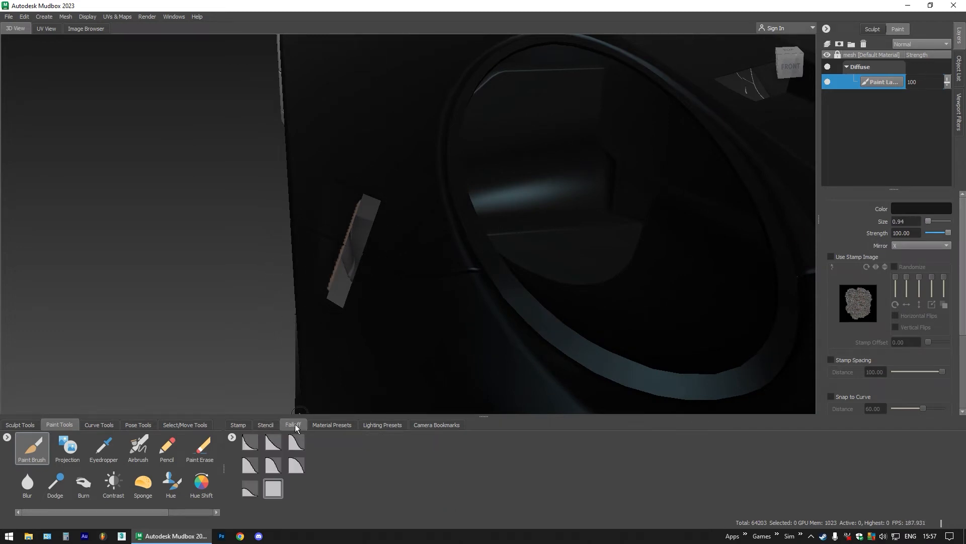
click(273, 466)
click(292, 448)
click(265, 425)
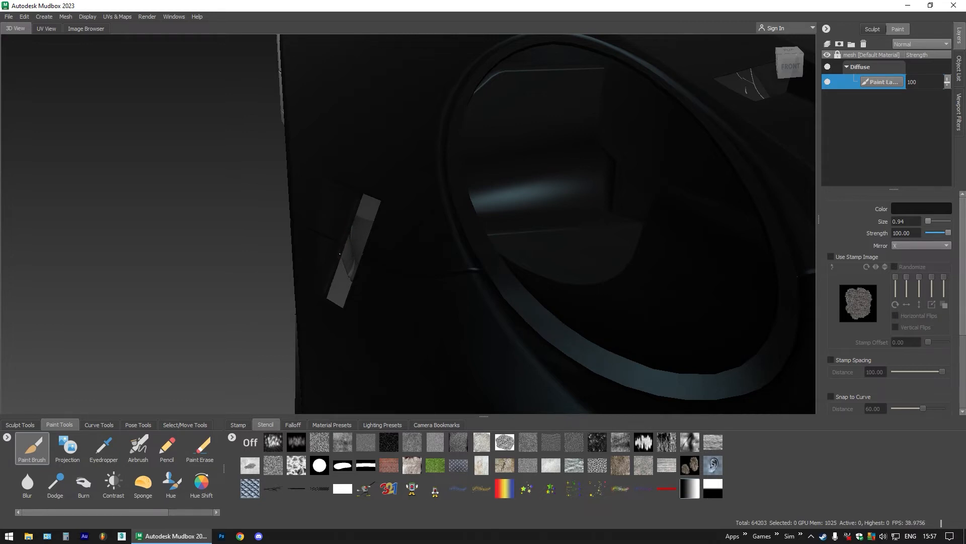
- Sample the adjacent black and fill the unpainted panel in the front bumper's side intake with brush size 7.88
mouse_move(316, 257)
alt+mouse_down()
mouse_move(365, 267)
mouse_move(433, 259)
mouse_move(350, 264)
mouse_move(397, 221)
alt+mouse_up()
scroll(350, 263, down, 10)
scroll(466, 302, up, 5)
scroll(466, 302, up, 8)
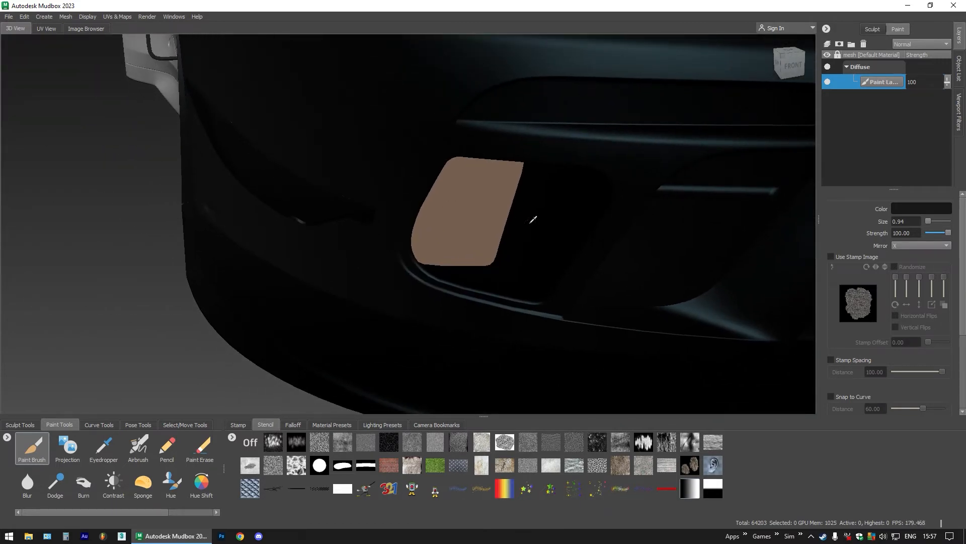
drag(530, 224, 574, 224)
mouse_move(473, 203)
mouse_down()
mouse_move(493, 182)
mouse_move(476, 235)
mouse_move(446, 202)
mouse_move(403, 234)
mouse_move(453, 220)
mouse_move(438, 194)
mouse_up()
drag(431, 107, 423, 120)
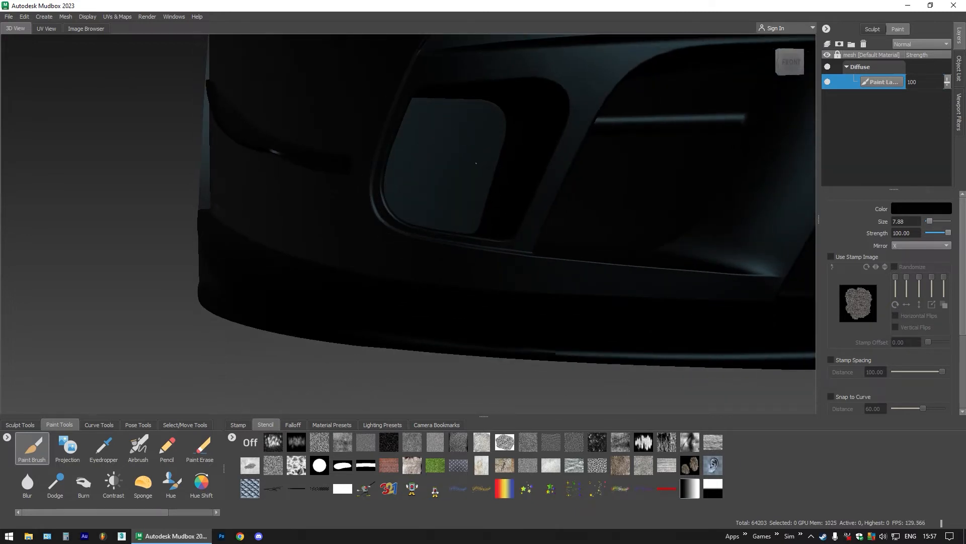
- Paint over the missed sliver on the front bumper above the side intake, reducing the brush size to 1.93
mouse_move(448, 227)
alt+mouse_down()
mouse_move(433, 264)
mouse_move(491, 261)
alt+mouse_up()
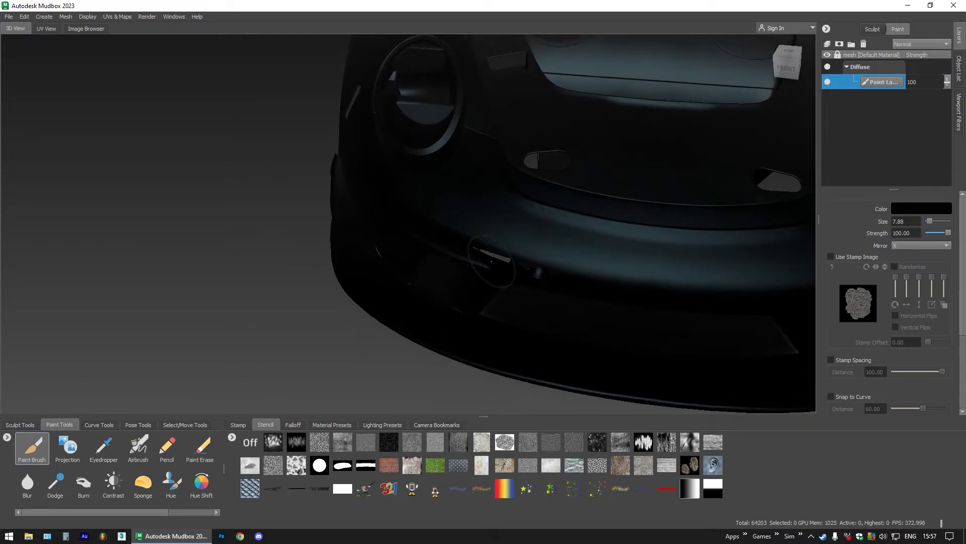
alt+right_drag(492, 261, 524, 274)
alt+middle_drag(524, 273, 360, 262)
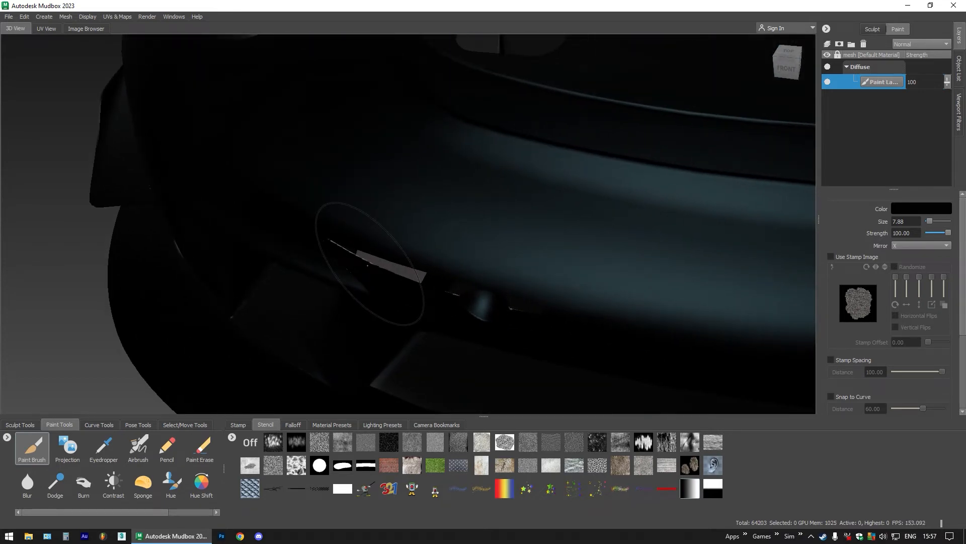
drag(367, 265, 332, 265)
drag(377, 294, 373, 287)
alt+drag(353, 274, 514, 172)
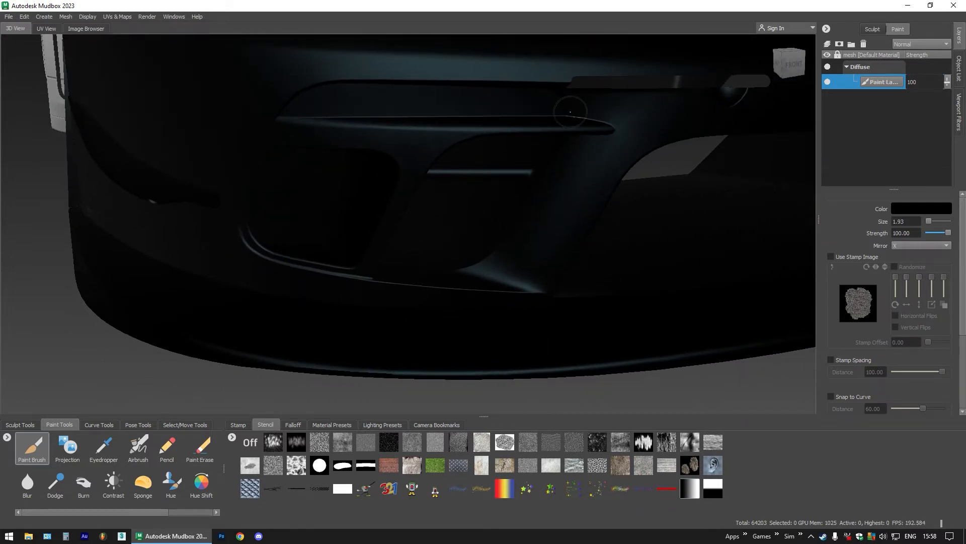
- Paint the missed edge strip beside the dark front bodywork opening, redoing the strokes and reducing the brush size to 0.62
alt+drag(592, 120, 316, 224)
scroll(303, 191, up, 5)
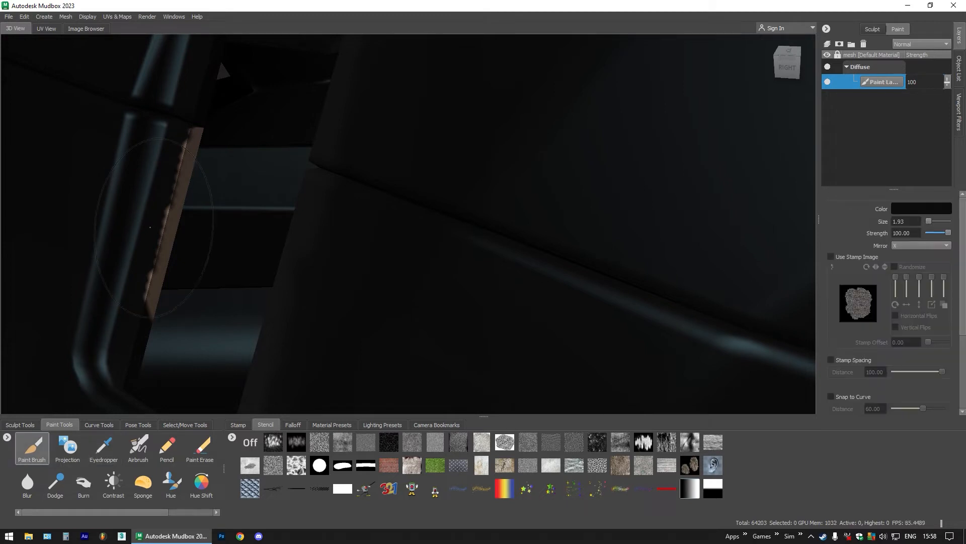
drag(163, 221, 185, 180)
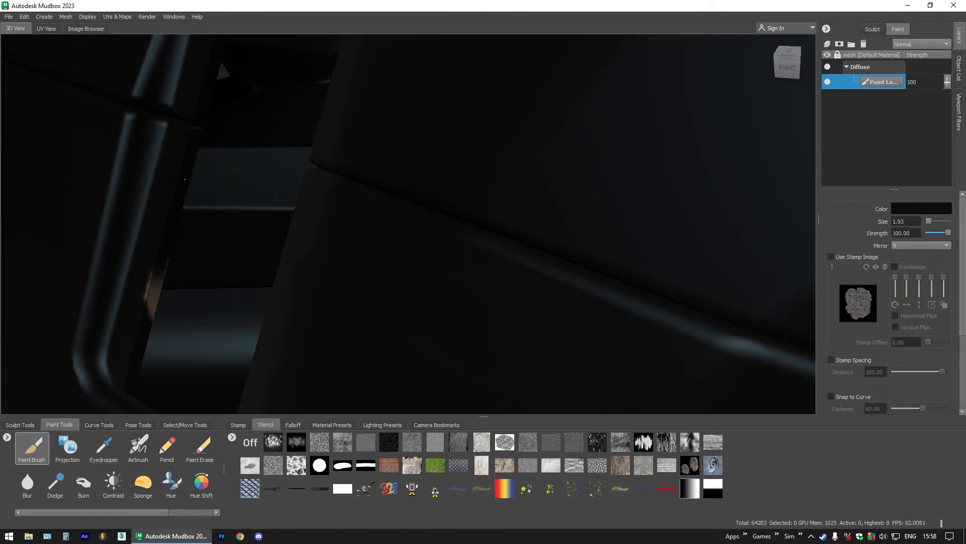
drag(151, 309, 162, 261)
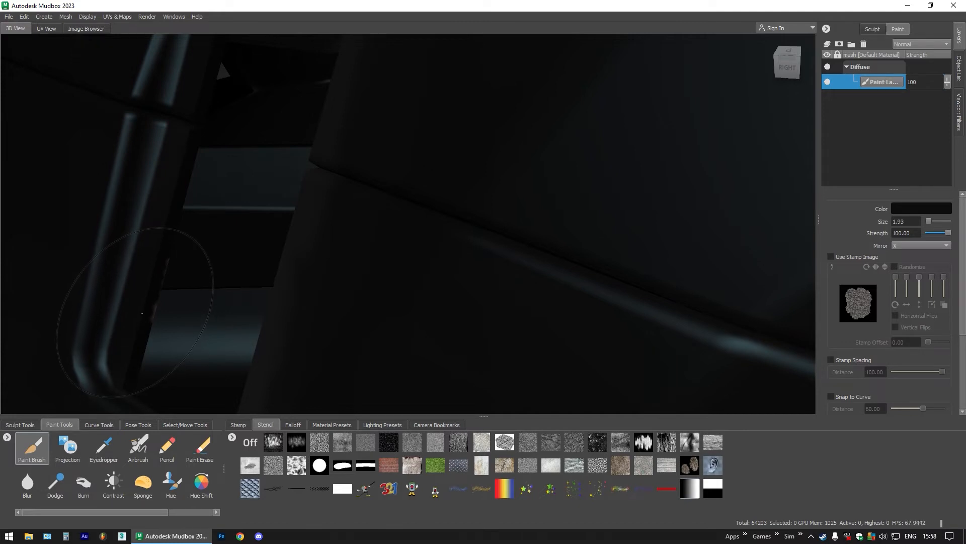
key(ctrl+z)
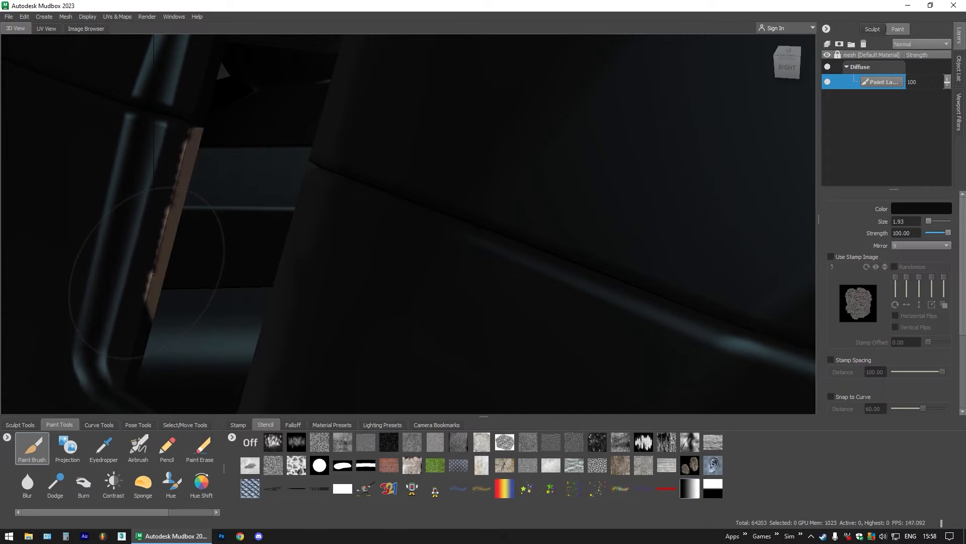
mouse_move(152, 261)
mouse_down()
mouse_move(124, 262)
mouse_move(150, 280)
mouse_move(149, 295)
mouse_move(194, 142)
mouse_up()
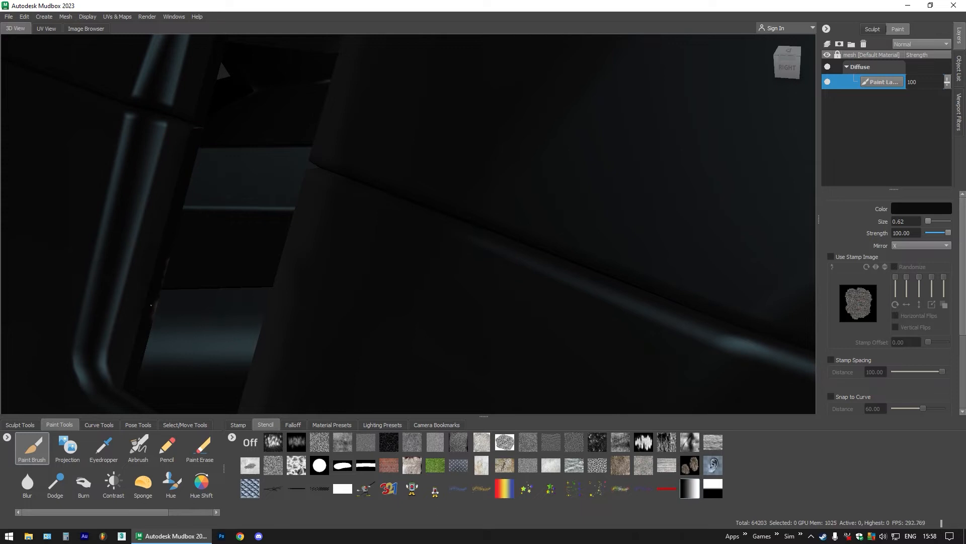
- Sample the light grey at the side skirt's rear tip and paint its bare bottom edge with brush size 3.27
mouse_move(151, 305)
alt+mouse_down()
mouse_move(247, 301)
mouse_move(406, 218)
mouse_move(288, 293)
mouse_move(559, 300)
mouse_move(363, 307)
mouse_move(403, 336)
mouse_move(378, 315)
mouse_move(383, 248)
alt+mouse_up()
scroll(178, 306, down, 8)
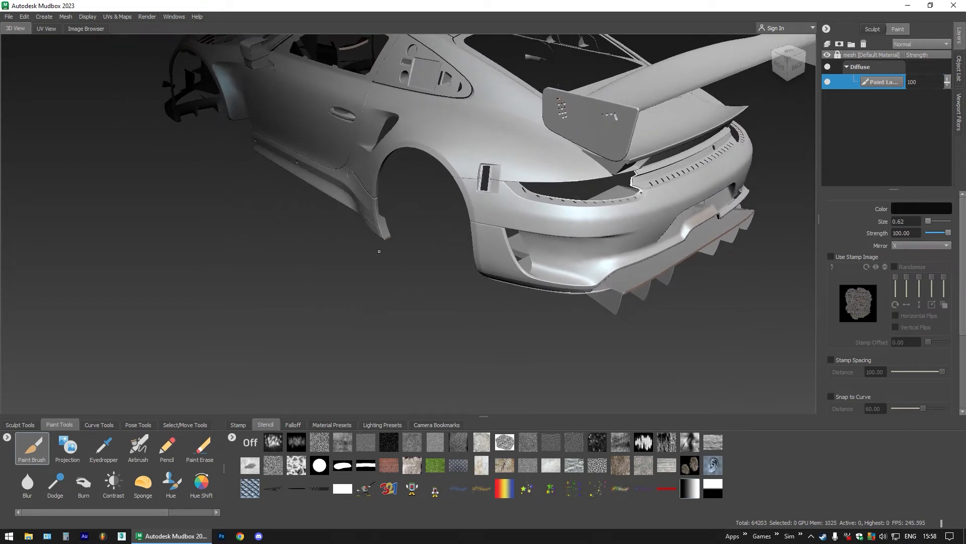
scroll(379, 251, up, 15)
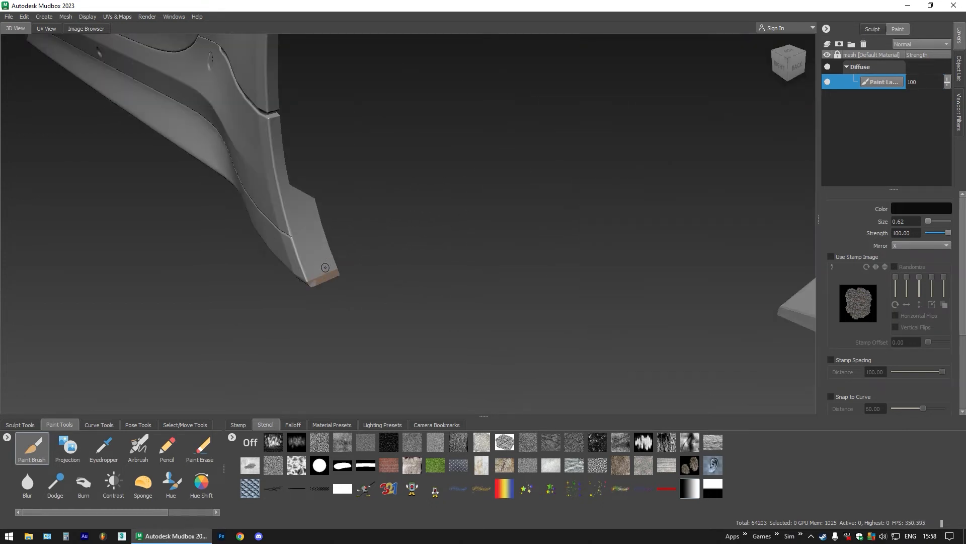
click(326, 262)
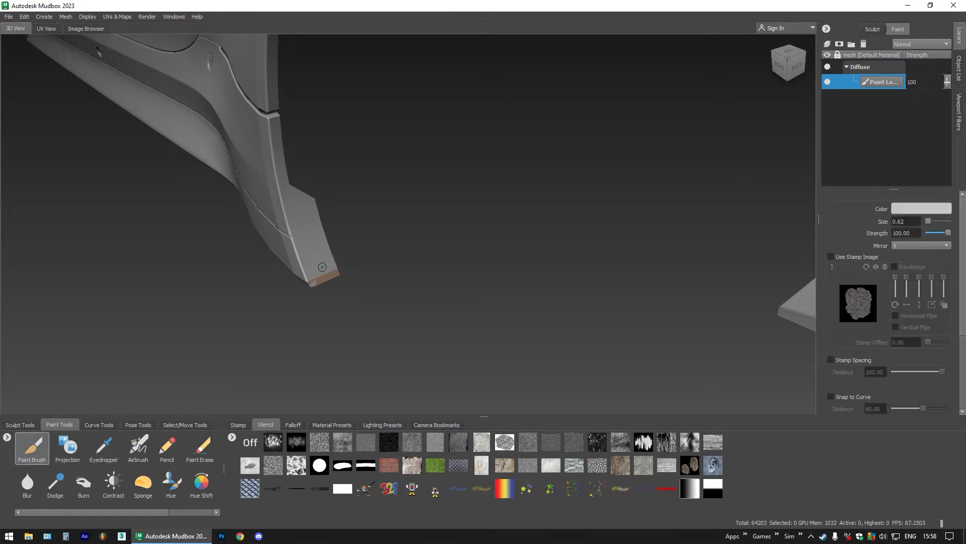
key(b)
drag(323, 267, 380, 287)
- Sample white from the rear bumper area and paint the bare trailing edge of the rear diffuser with brush size 12.75
alt+middle_drag(448, 283, 217, 312)
scroll(413, 253, down, 3)
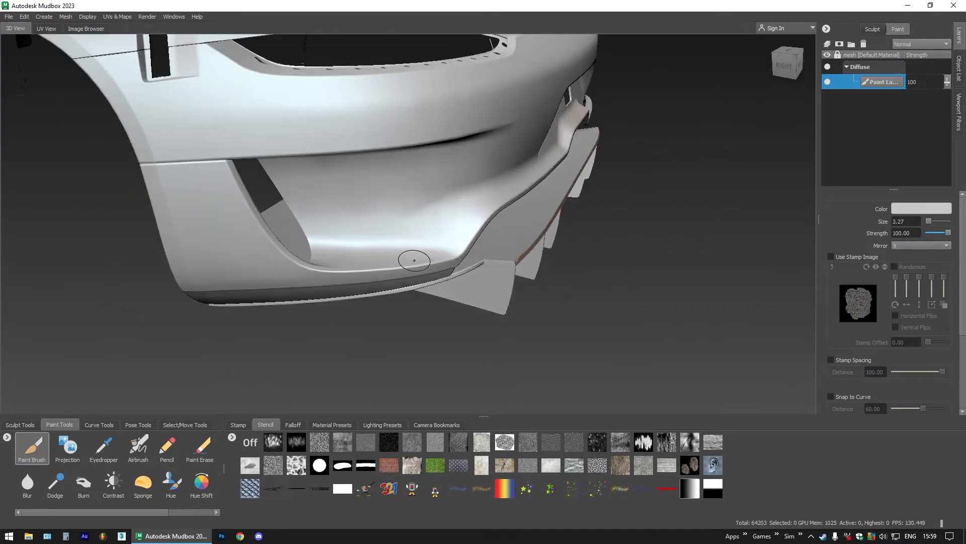
alt+drag(490, 284, 362, 285)
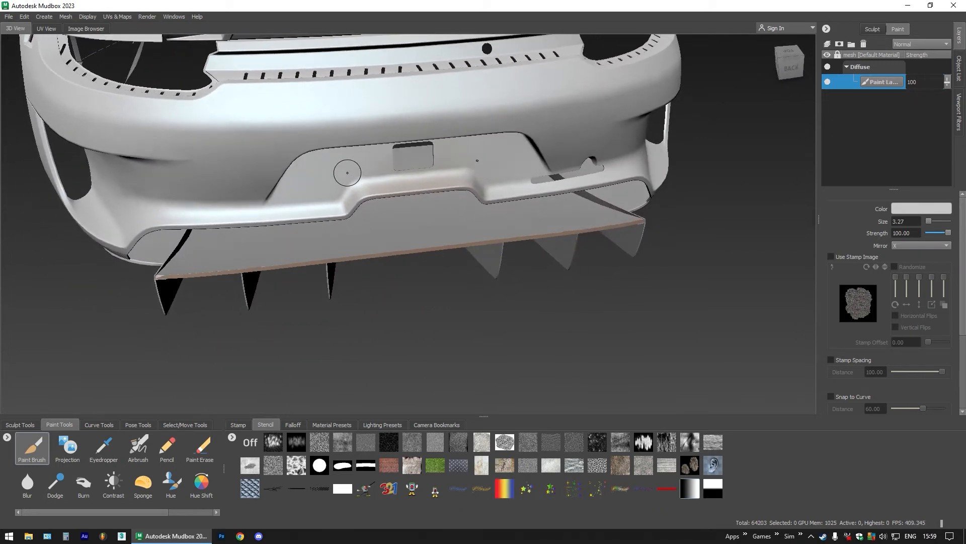
click(331, 175)
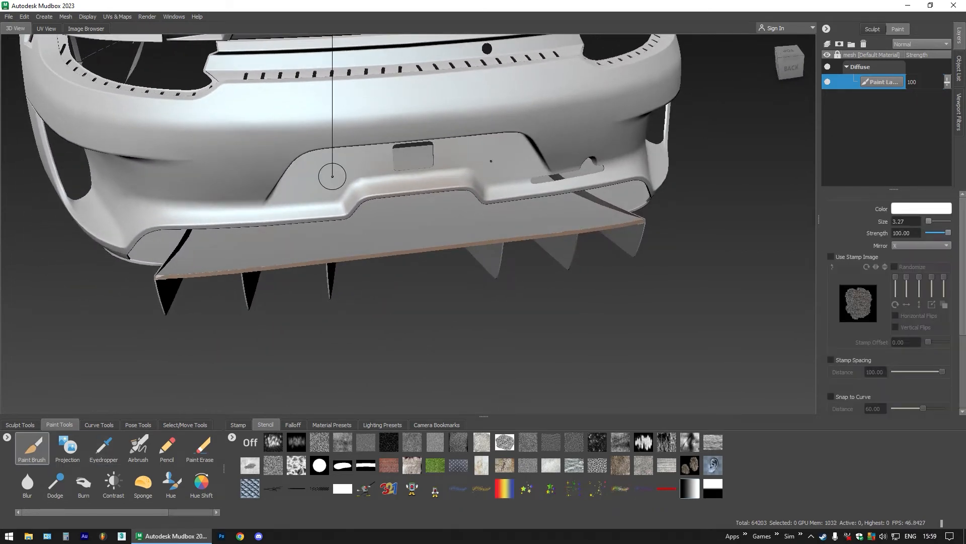
mouse_move(333, 176)
mouse_down()
mouse_move(336, 158)
mouse_move(418, 178)
mouse_up()
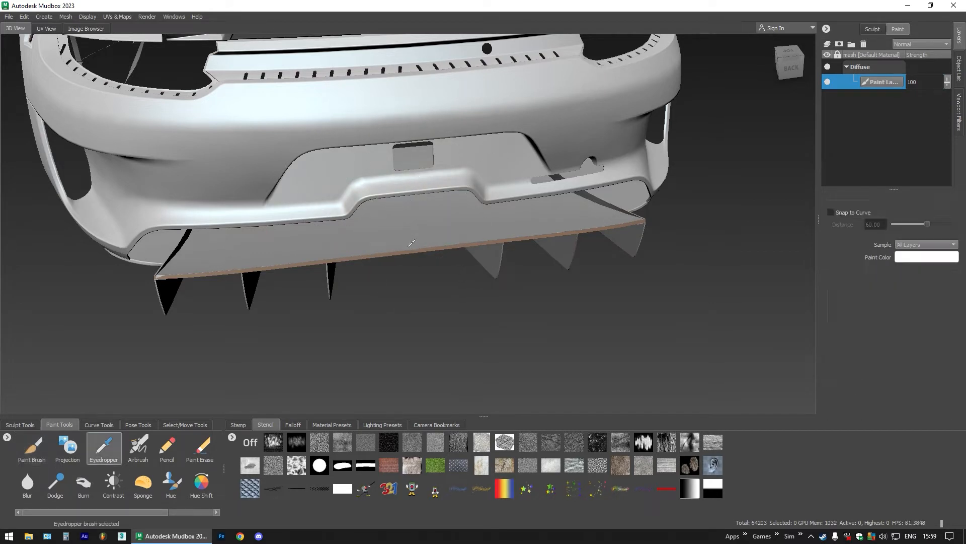
drag(475, 246, 252, 270)
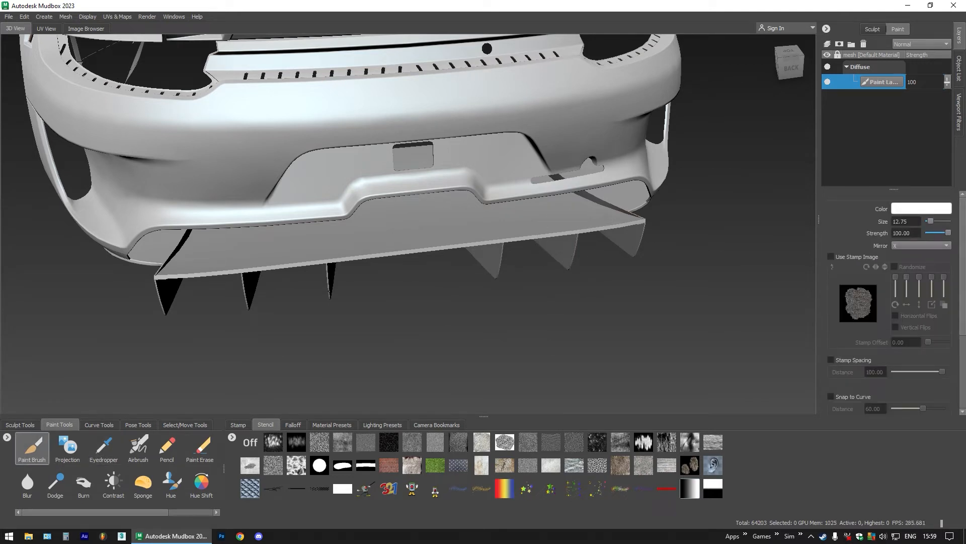
- Sample the light grey of the diffuser floor and paint its bare front edge through the rear wheel arch
alt+drag(269, 331, 387, 246)
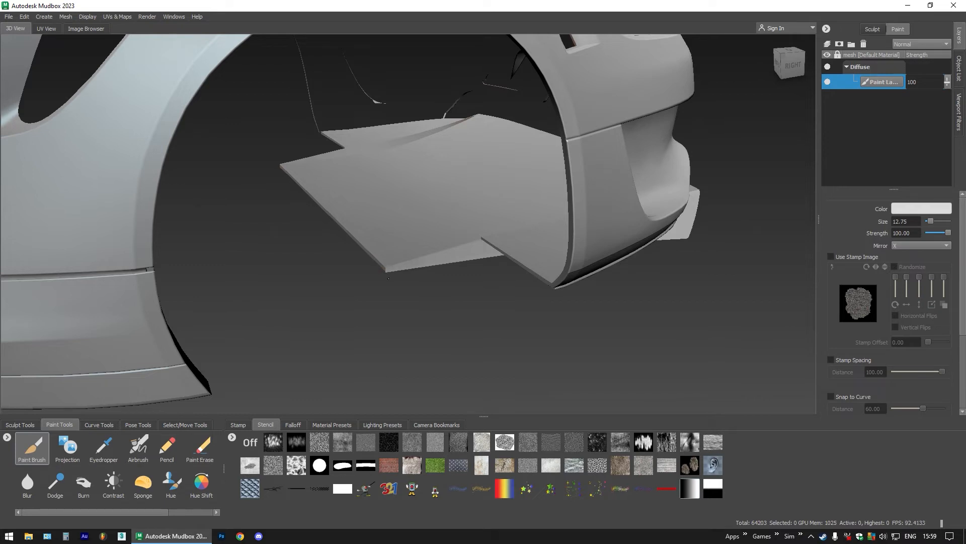
alt+drag(447, 292, 475, 292)
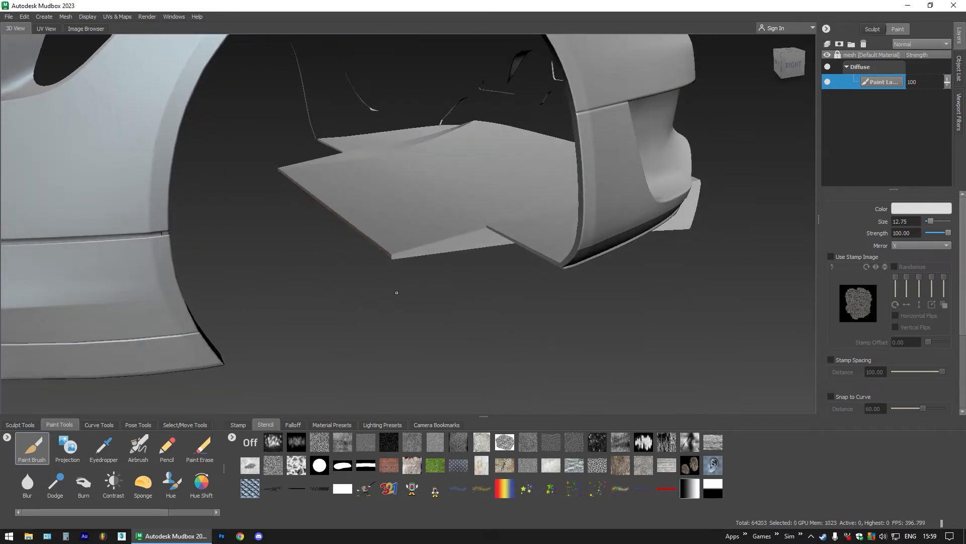
alt+drag(395, 292, 336, 236)
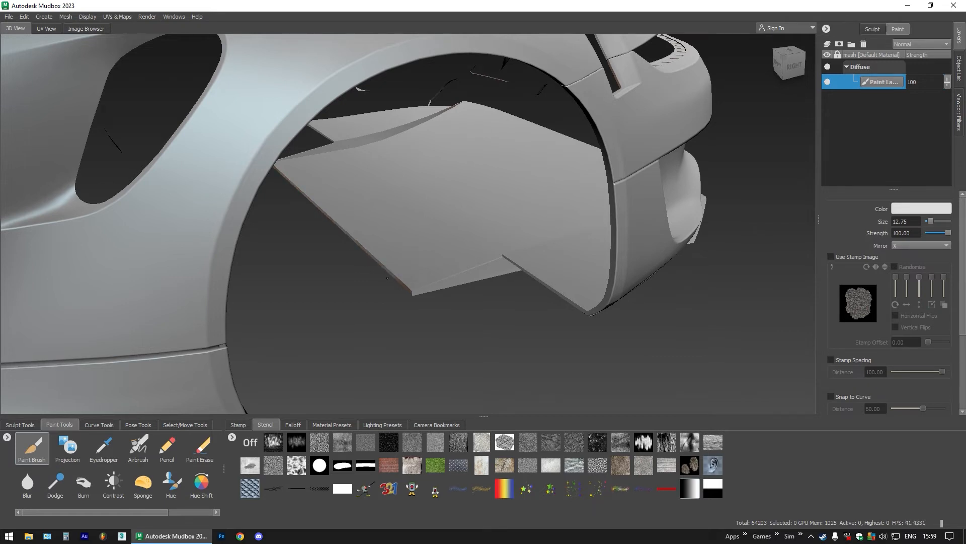
- Sample white on the rear wing and paint the bare strip along its upper edge with brush size 12.75
scroll(458, 297, down, 4)
alt+drag(495, 328, 273, 214)
scroll(423, 256, down, 4)
alt+drag(327, 161, 334, 176)
alt+middle_drag(335, 126, 401, 224)
scroll(401, 224, up, 5)
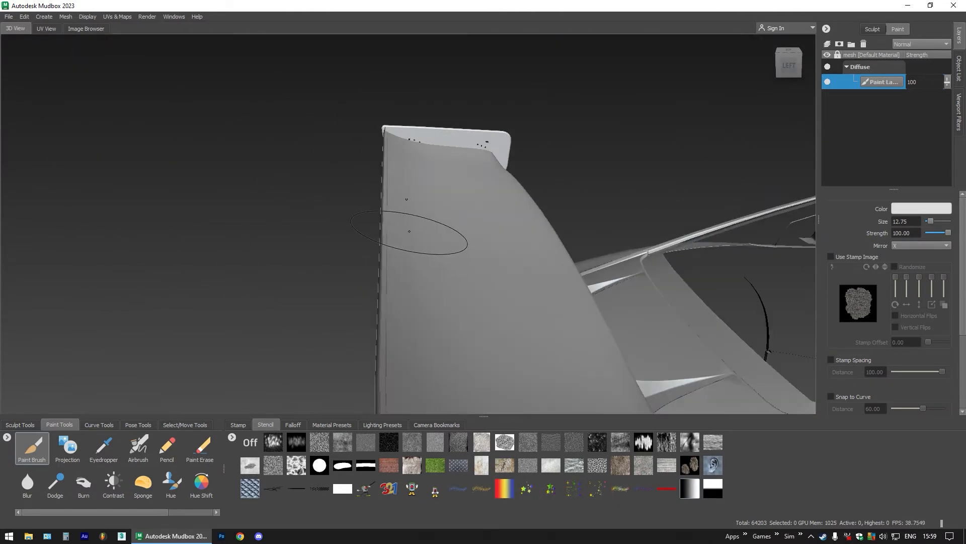
alt+drag(425, 231, 332, 265)
alt+drag(400, 272, 357, 292)
alt+drag(424, 283, 324, 270)
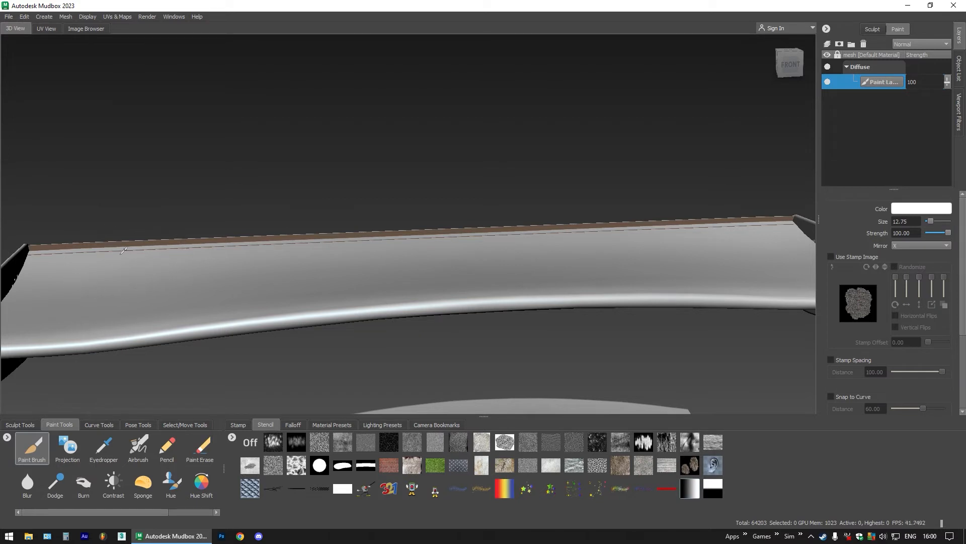
drag(58, 247, 445, 233)
- Paint the bare spots inside the mounting holes of the rear wing's left endplate white with brush size 12.75
mouse_move(315, 255)
alt+mouse_down()
mouse_move(436, 245)
mouse_move(456, 229)
mouse_move(479, 254)
alt+mouse_up()
alt+middle_drag(529, 269, 419, 220)
scroll(363, 245, up, 3)
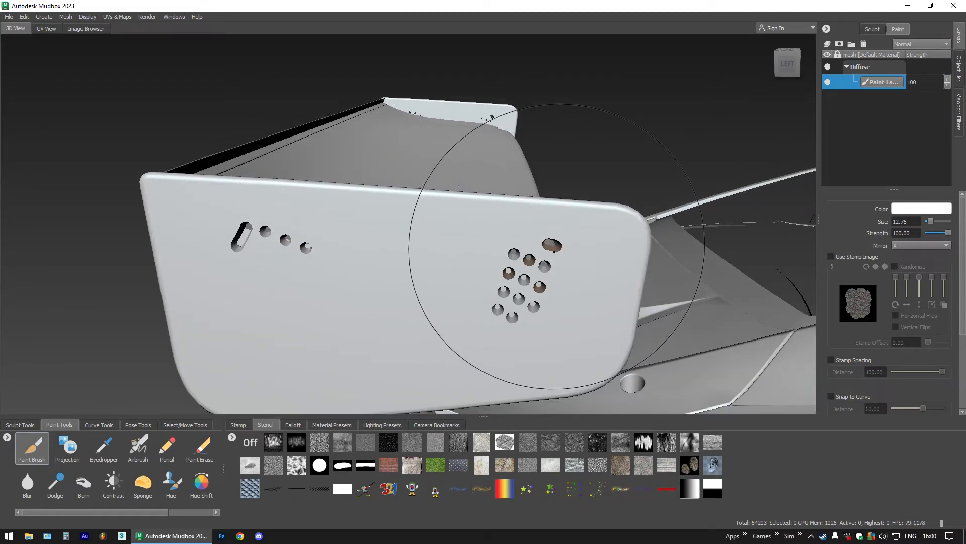
click(553, 247)
click(529, 260)
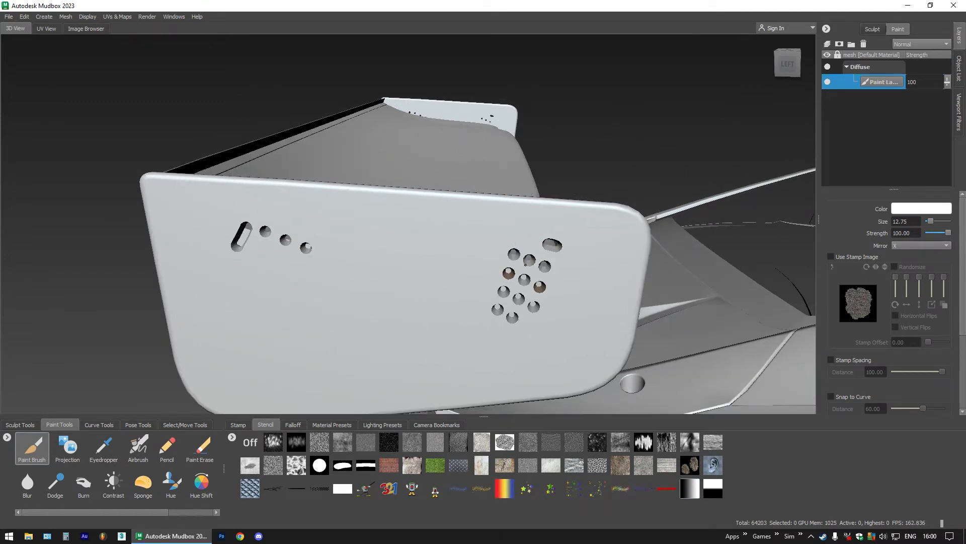
click(507, 275)
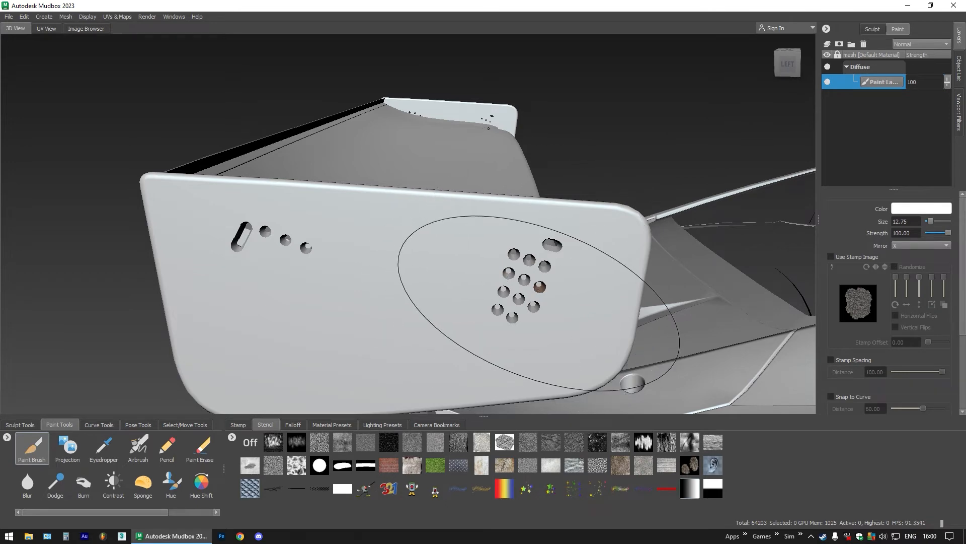
click(539, 286)
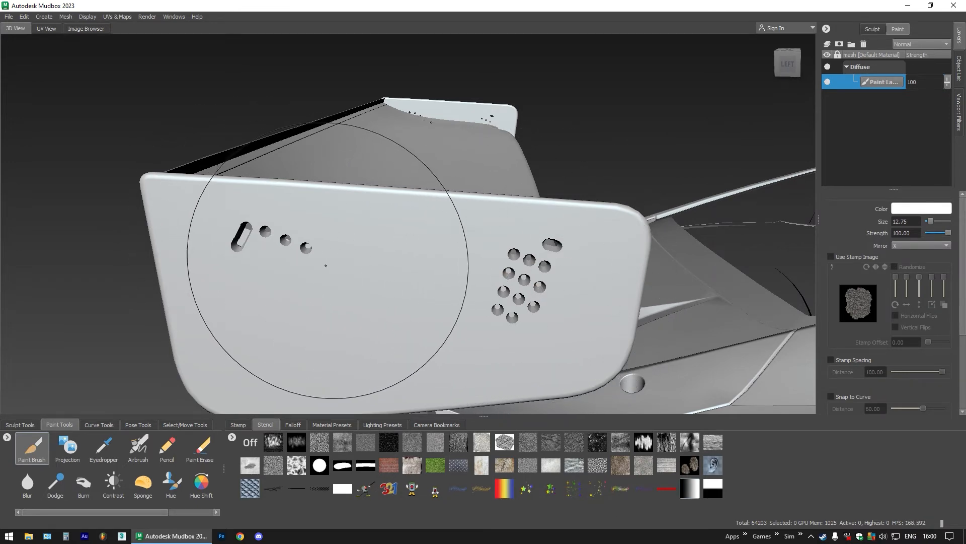
- Isolate the narrow strip along the rear wing's trailing edge and inspect its faces for missed paint
alt+drag(322, 258, 655, 276)
mouse_move(656, 277)
alt+middle_down()
mouse_move(641, 298)
mouse_move(528, 317)
alt+middle_up()
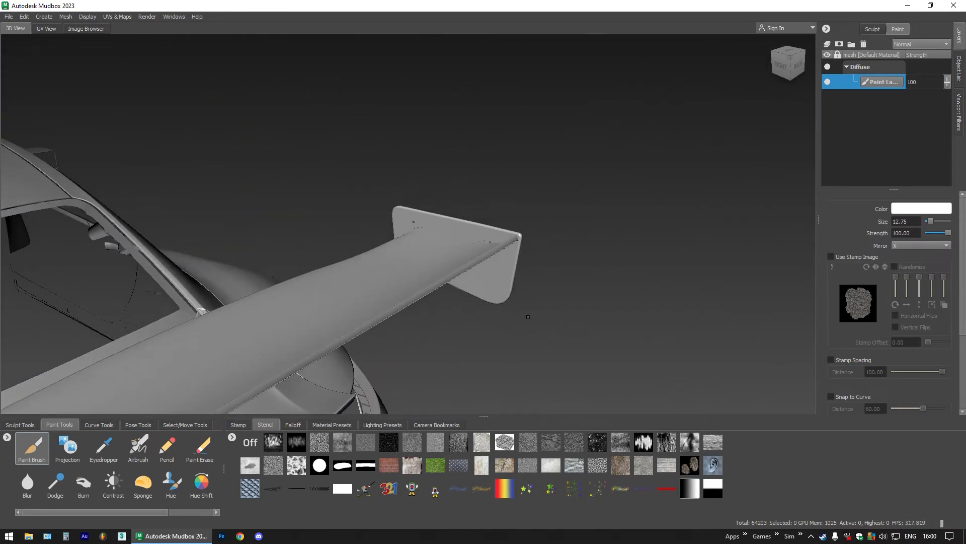
scroll(497, 235, up, 7)
alt+drag(510, 238, 500, 264)
alt+middle_drag(393, 266, 476, 262)
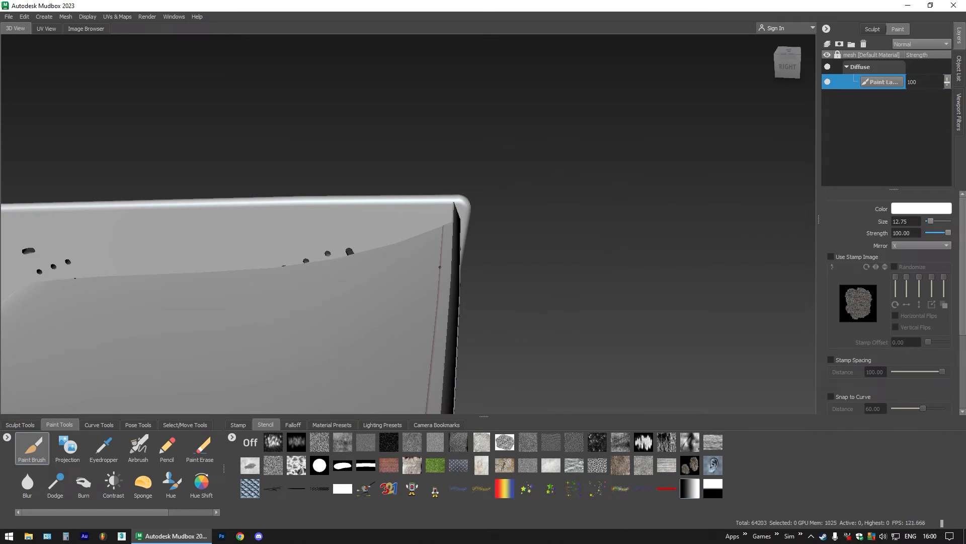
key(u)
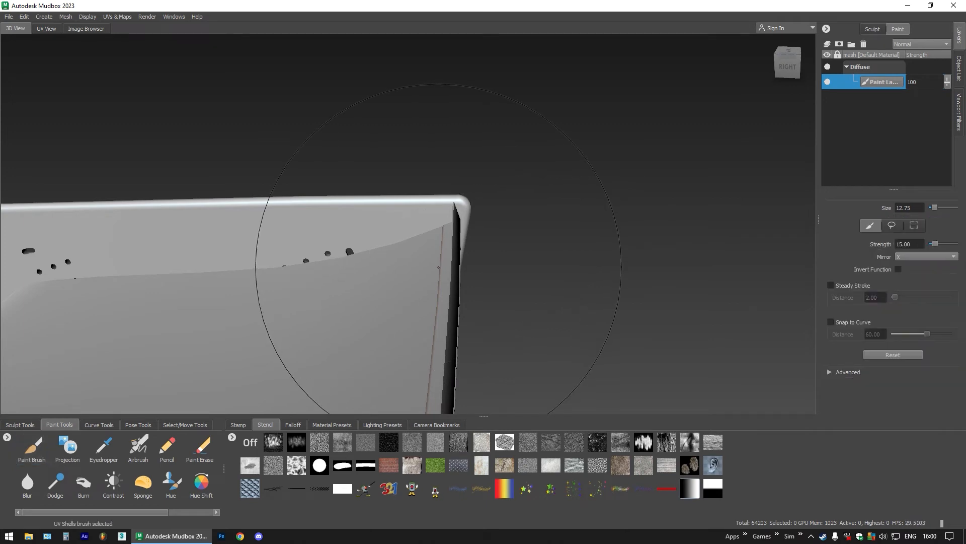
click(439, 268)
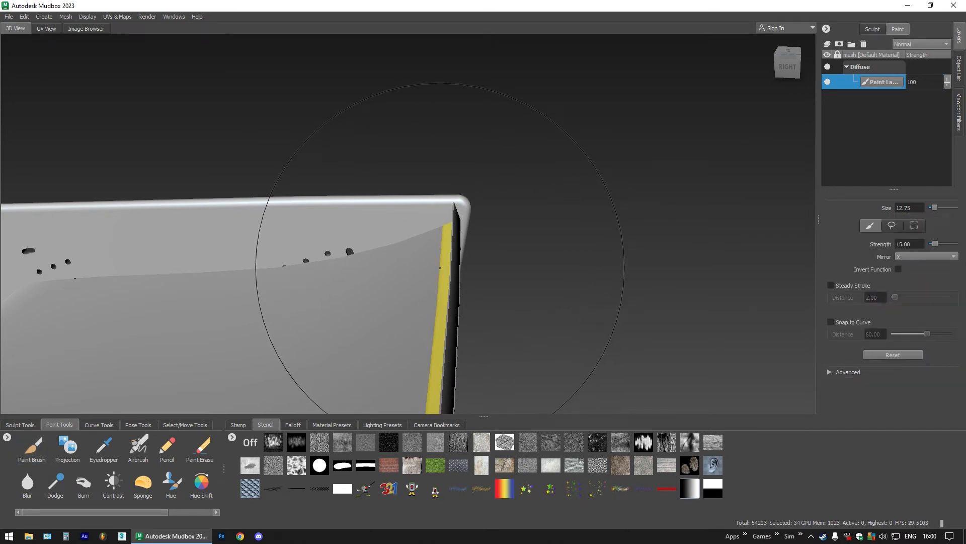
key(alt+q)
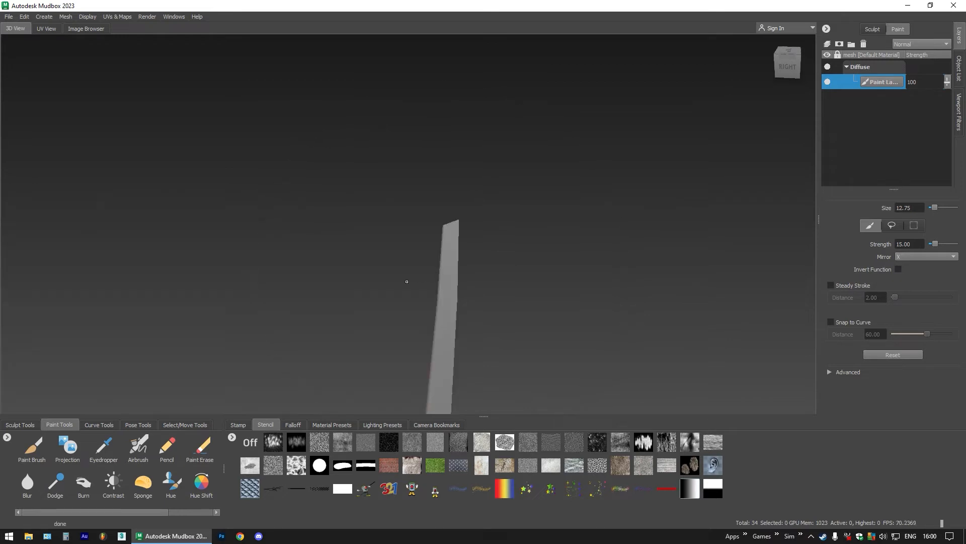
alt+drag(407, 281, 501, 194)
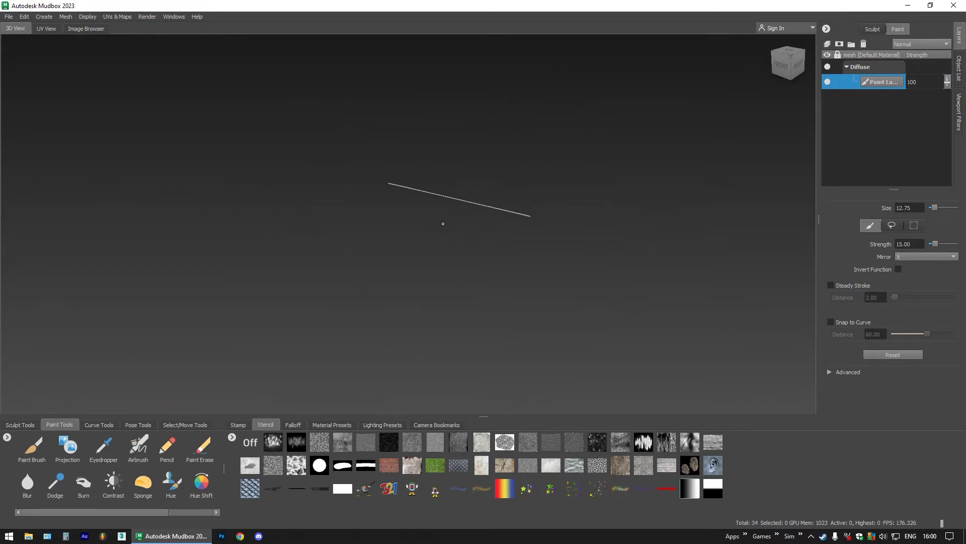
scroll(462, 201, up, 5)
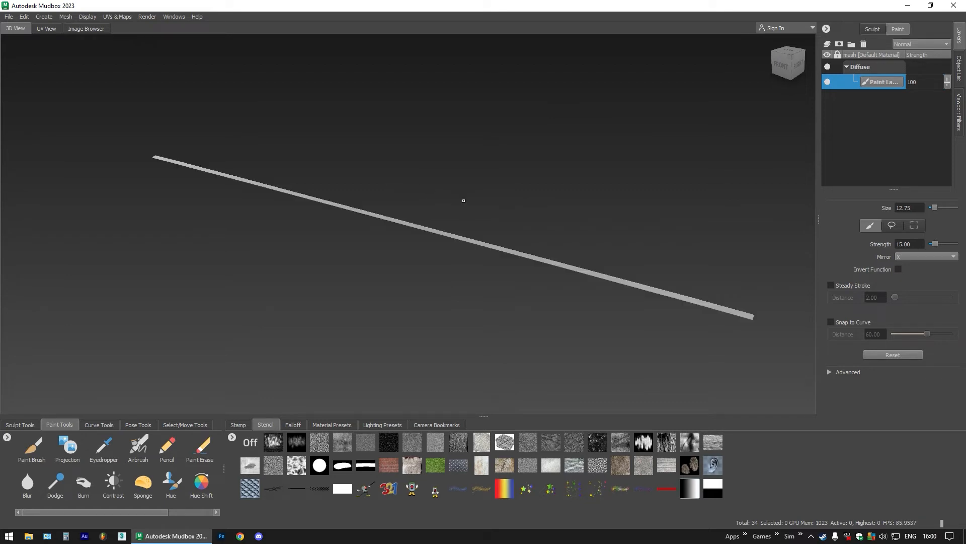
alt+drag(395, 241, 350, 264)
scroll(319, 262, down, 5)
- Bring back the full car body and hide the hood piece covering the bare strip at the windscreen cowl
mouse_move(551, 219)
alt+mouse_down()
mouse_move(456, 201)
mouse_move(547, 216)
alt+mouse_up()
scroll(547, 215, up, 3)
scroll(547, 215, up, 8)
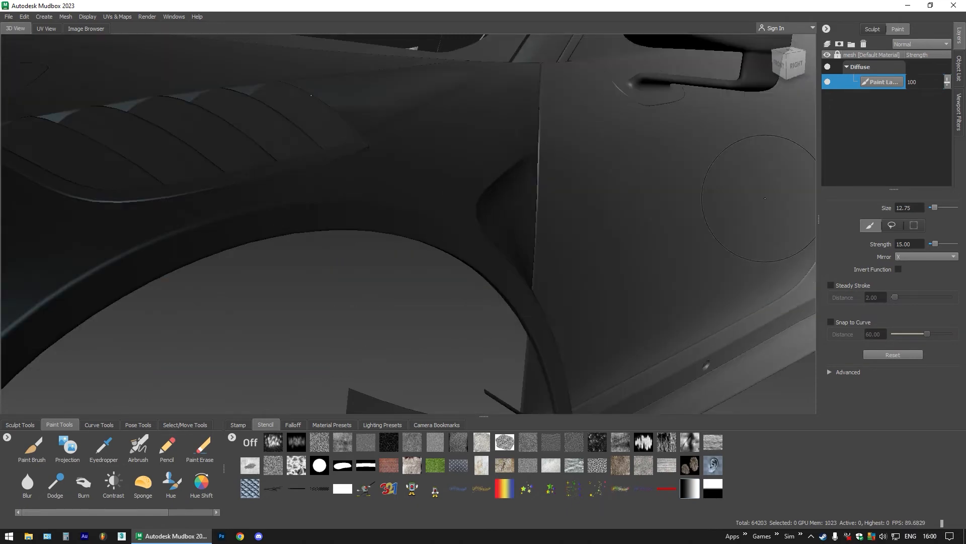
alt+middle_drag(547, 216, 553, 246)
alt+drag(554, 247, 414, 246)
alt+middle_drag(415, 246, 448, 254)
scroll(448, 254, up, 4)
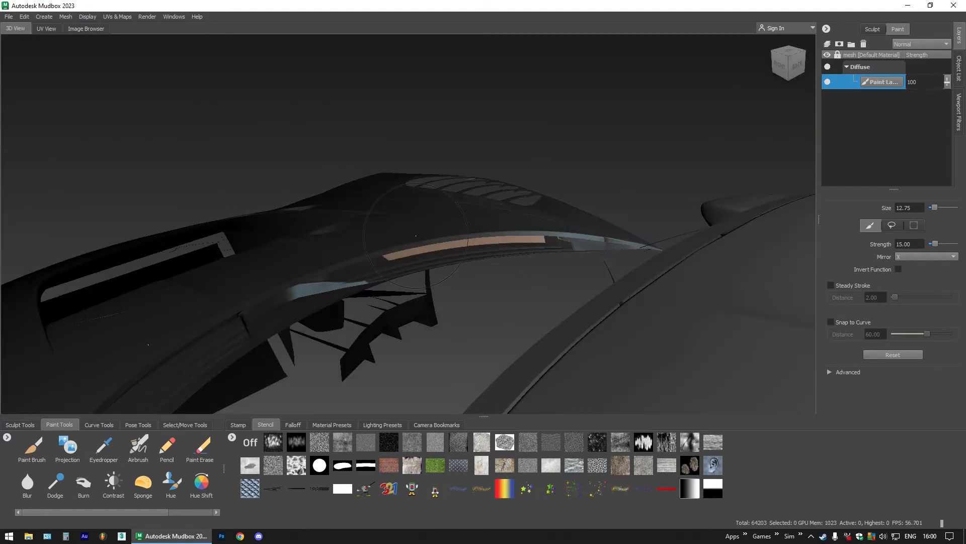
double_click(397, 217)
key(h)
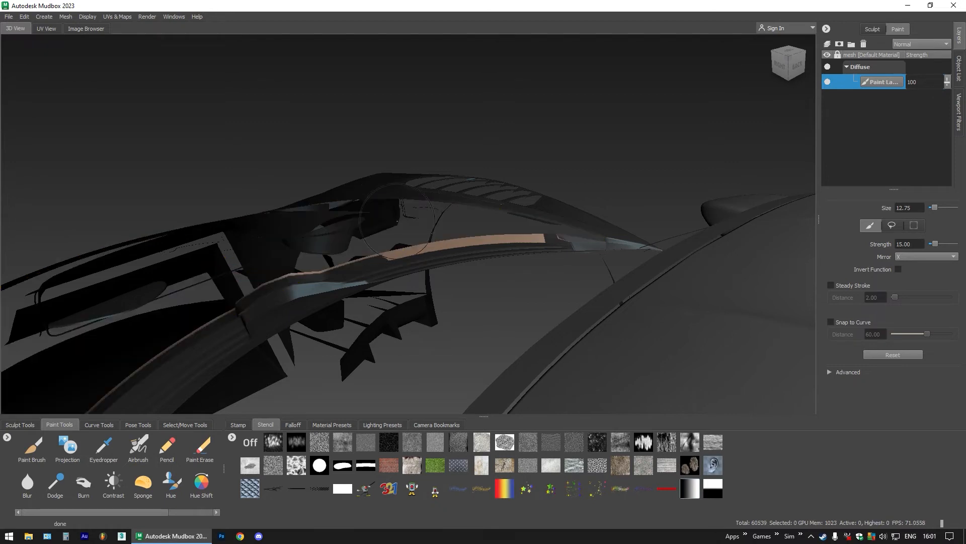
- Sample the dark grey of the windscreen cowl and paint its bare upper strip with brush size 12.75
mouse_move(397, 217)
alt+mouse_down()
mouse_move(398, 282)
mouse_move(408, 272)
alt+mouse_up()
key(1)
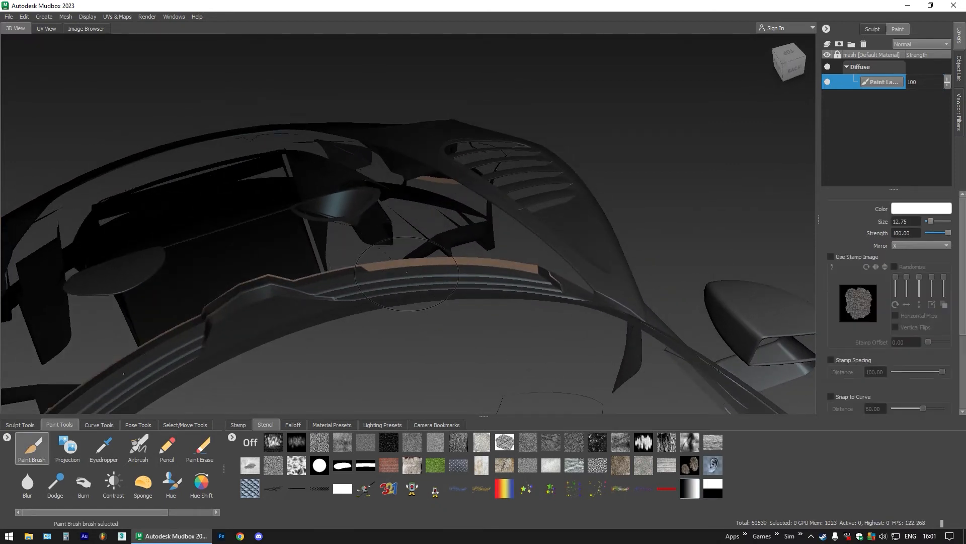
key(3)
click(407, 271)
drag(403, 263, 390, 263)
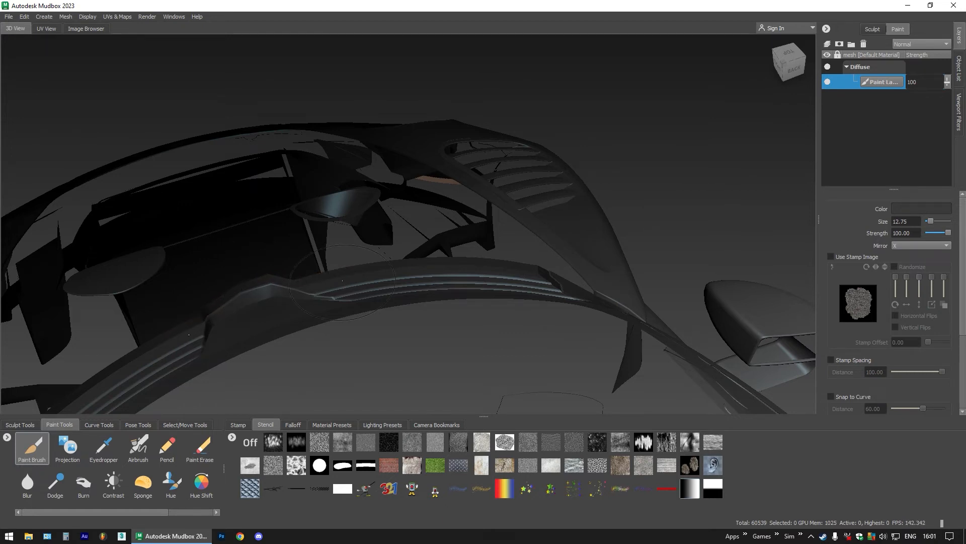
- Unhide the hood and review the front-to-back gradient over the whole car
mouse_move(342, 280)
alt+mouse_down()
mouse_move(143, 272)
mouse_move(429, 254)
mouse_move(538, 328)
alt+mouse_up()
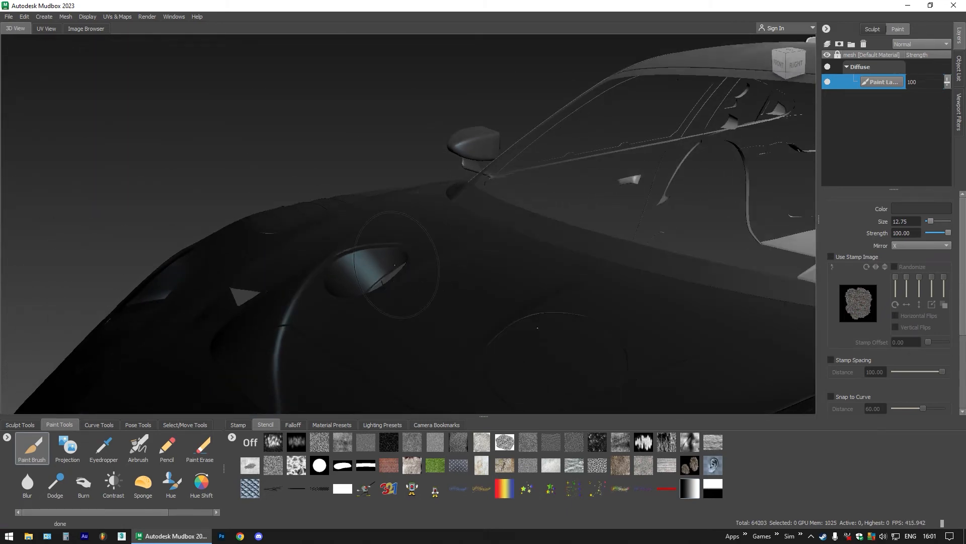
alt+drag(411, 235, 387, 260)
scroll(407, 251, down, 7)
alt+drag(400, 269, 413, 209)
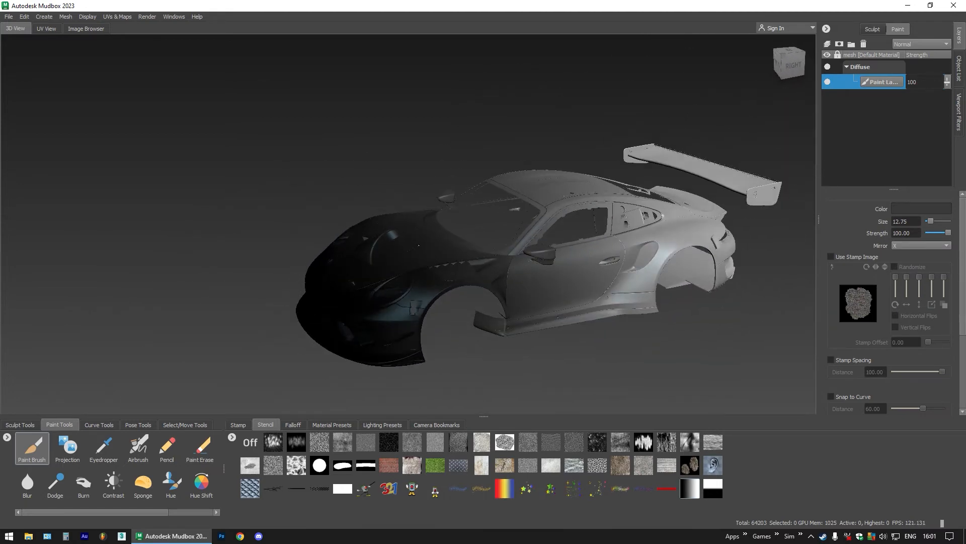
alt+middle_drag(569, 308, 411, 249)
mouse_move(411, 249)
alt+mouse_down()
mouse_move(332, 219)
mouse_move(317, 146)
mouse_move(365, 222)
mouse_move(415, 262)
alt+mouse_up()
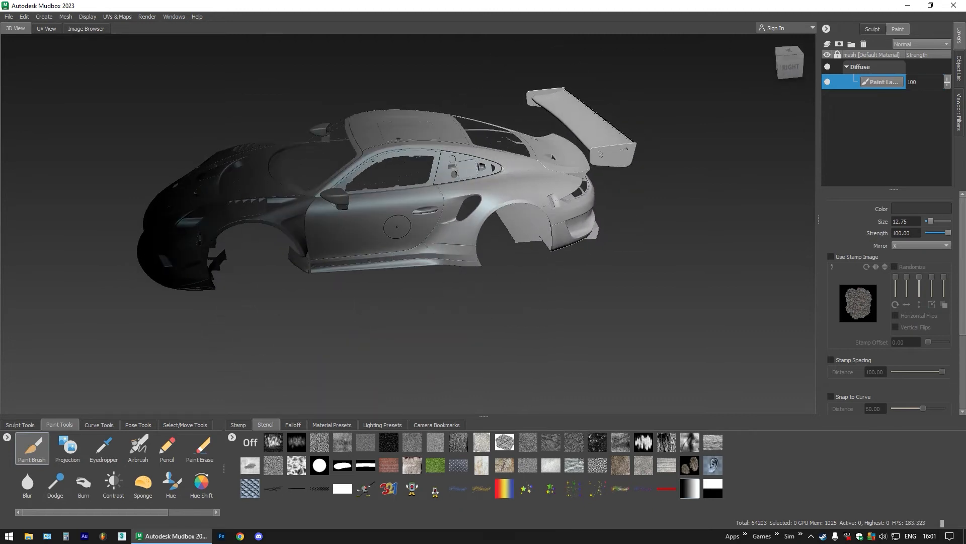
alt+middle_drag(397, 224, 422, 242)
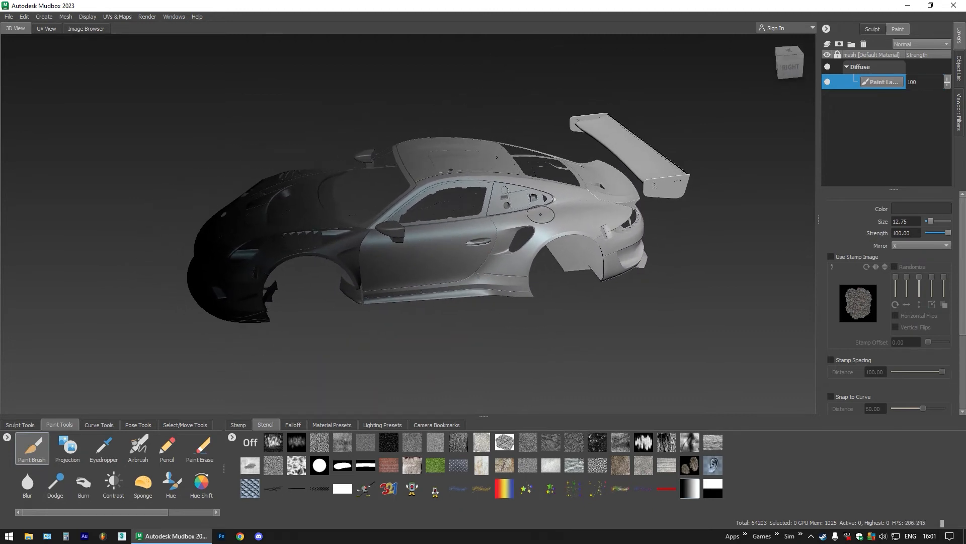
- From the straight right view, create the 4096 diffuse layer Paint Layer 2 and hide the first paint layer
click(789, 65)
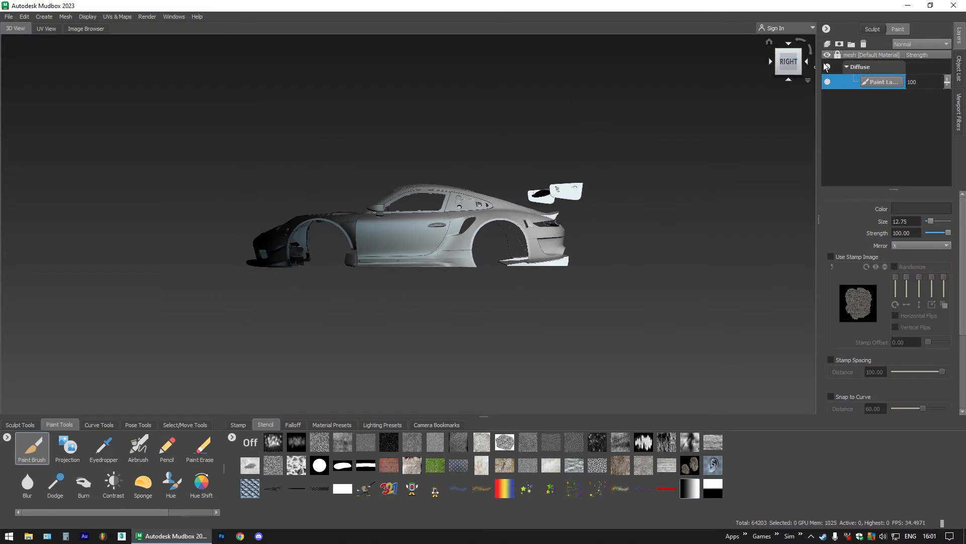
click(827, 44)
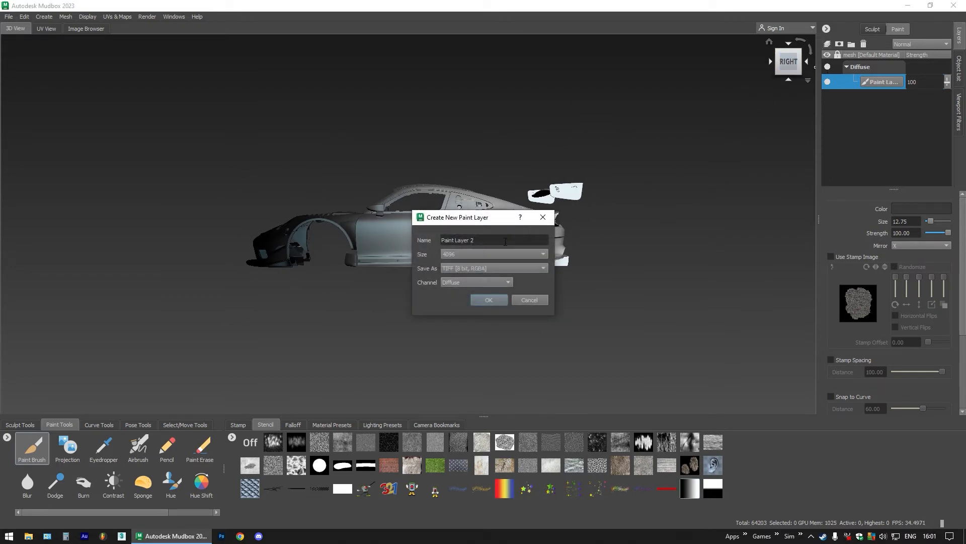
click(489, 299)
click(828, 96)
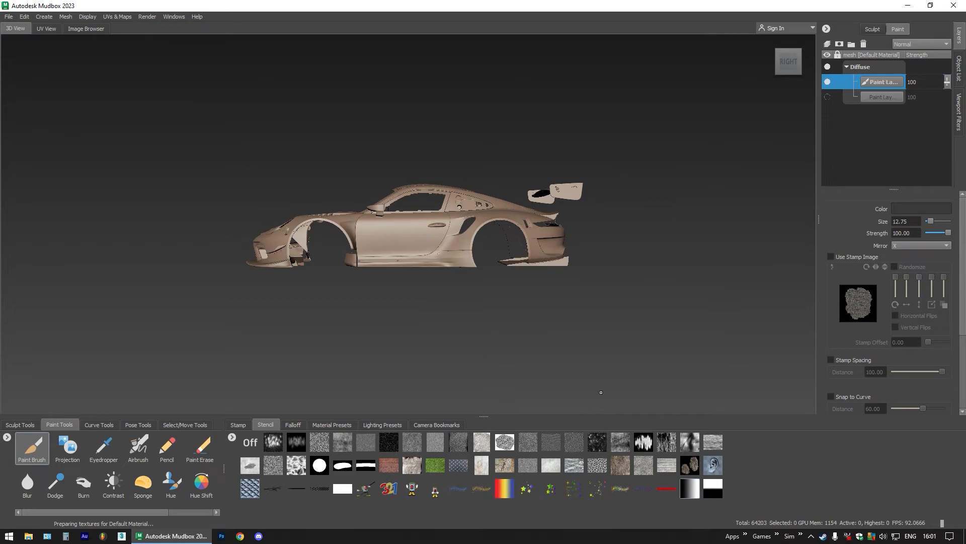
- Load the white-to-black vertical gradient stencil and set the Projection brush to size 63.31
click(713, 491)
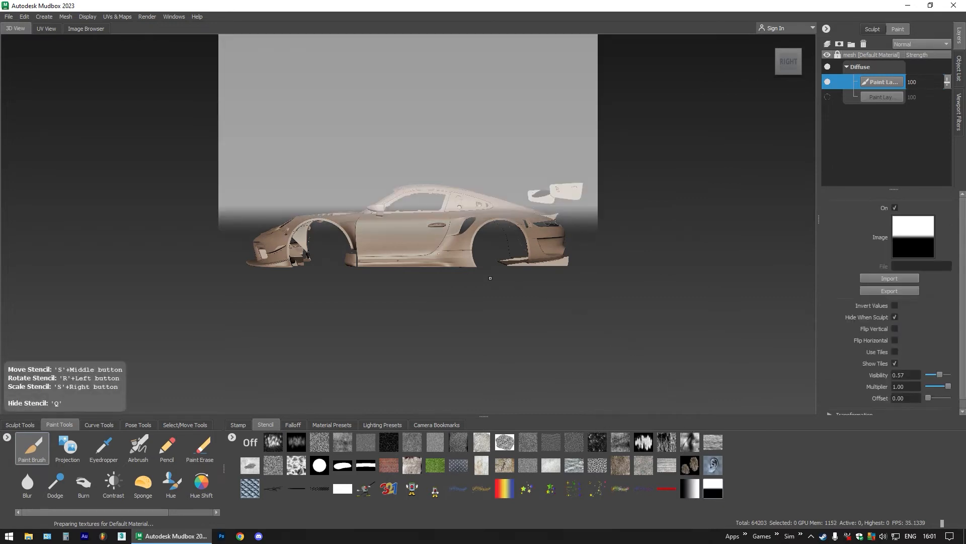
click(66, 443)
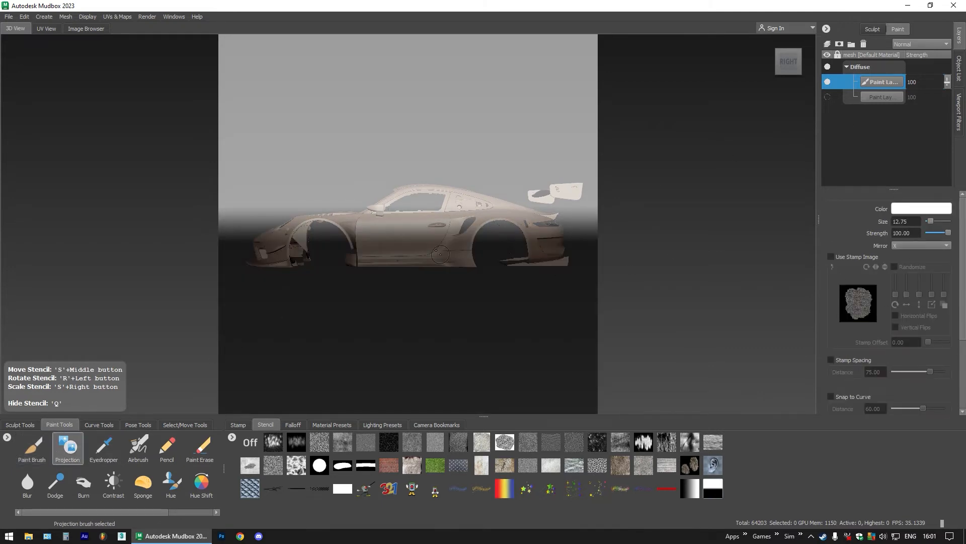
key(b)
drag(382, 241, 420, 240)
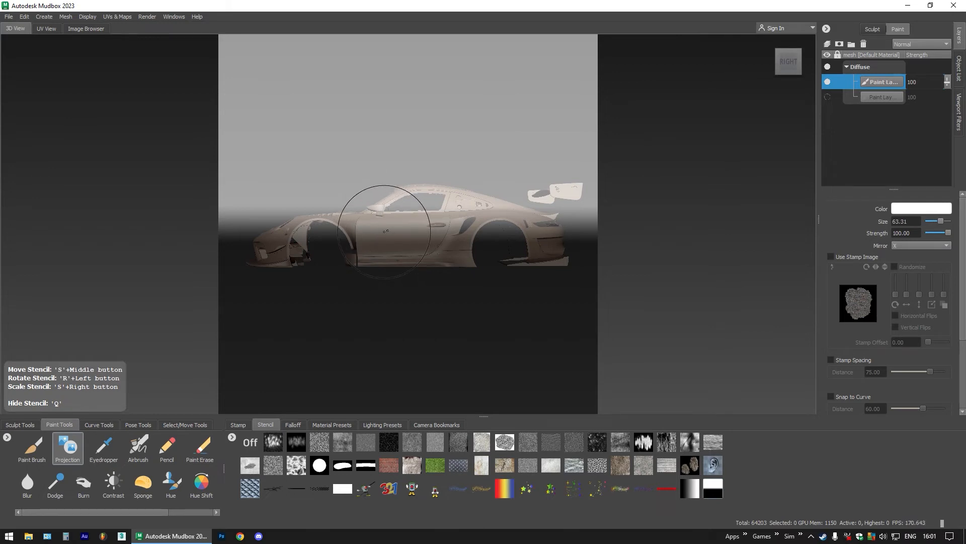
- Project the vertical gradient over the car's whole right side, including the front bumper, side skirt, roof, rear wing and rear bumper
mouse_move(401, 232)
mouse_down()
mouse_move(388, 242)
mouse_move(282, 229)
mouse_move(264, 259)
mouse_move(302, 241)
mouse_move(307, 224)
mouse_up()
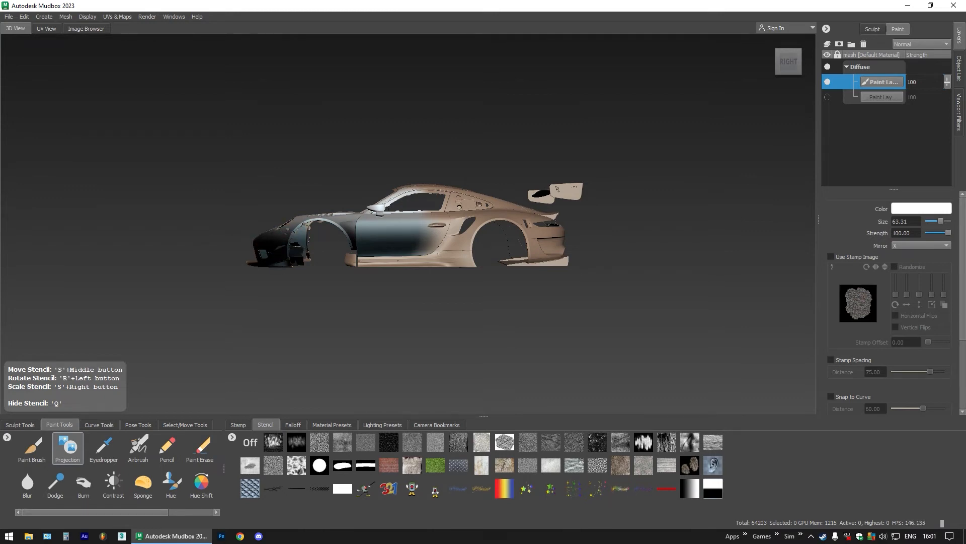
drag(262, 256, 251, 261)
mouse_move(348, 259)
mouse_down()
mouse_move(423, 261)
mouse_move(450, 241)
mouse_move(469, 252)
mouse_up()
mouse_move(498, 213)
mouse_down()
mouse_move(453, 209)
mouse_move(420, 188)
mouse_move(394, 192)
mouse_up()
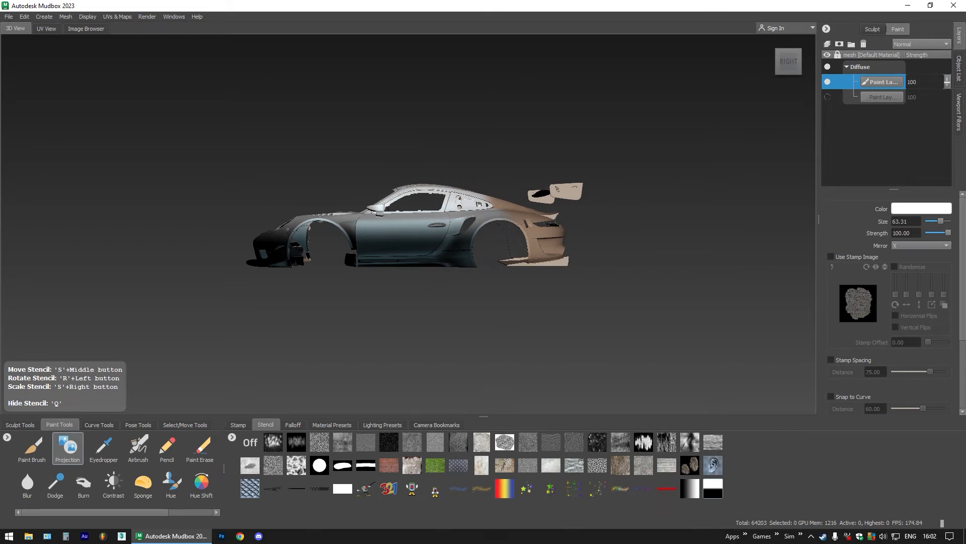
mouse_move(485, 199)
mouse_down()
mouse_move(518, 210)
mouse_move(543, 242)
mouse_move(546, 214)
mouse_move(563, 193)
mouse_up()
mouse_move(551, 249)
mouse_down()
mouse_move(555, 237)
mouse_move(538, 261)
mouse_move(511, 261)
mouse_up()
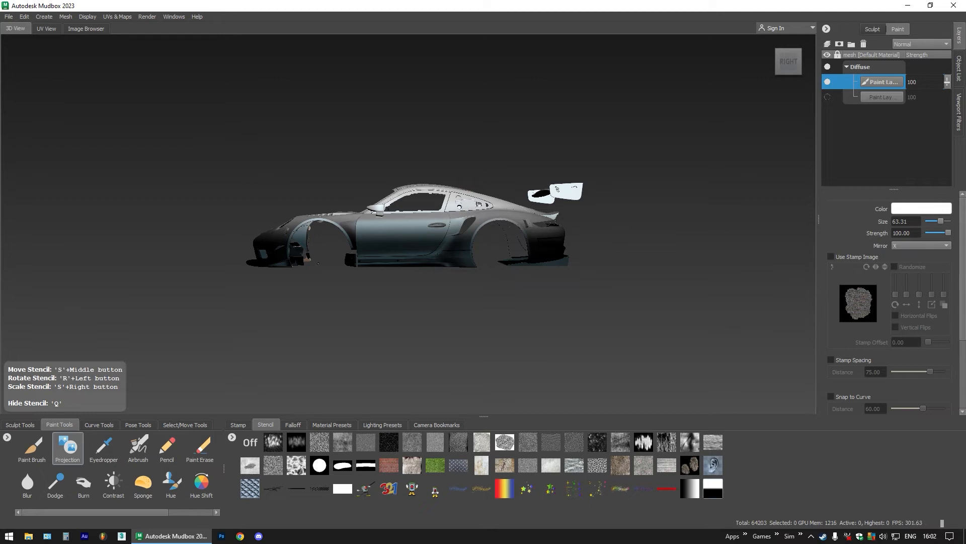
- Turn the car to the rear-right three-quarter view and project the gradient onto its remaining bare areas
key(q)
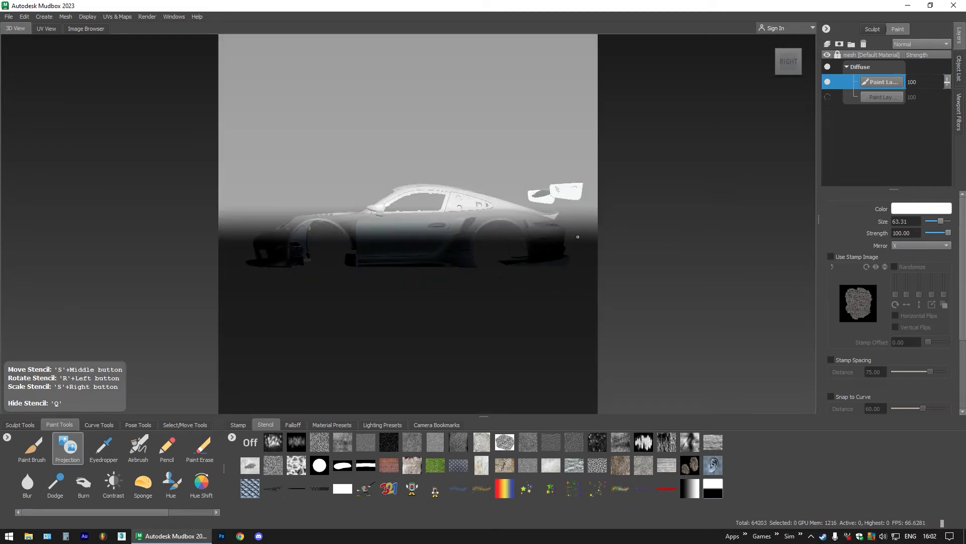
click(800, 62)
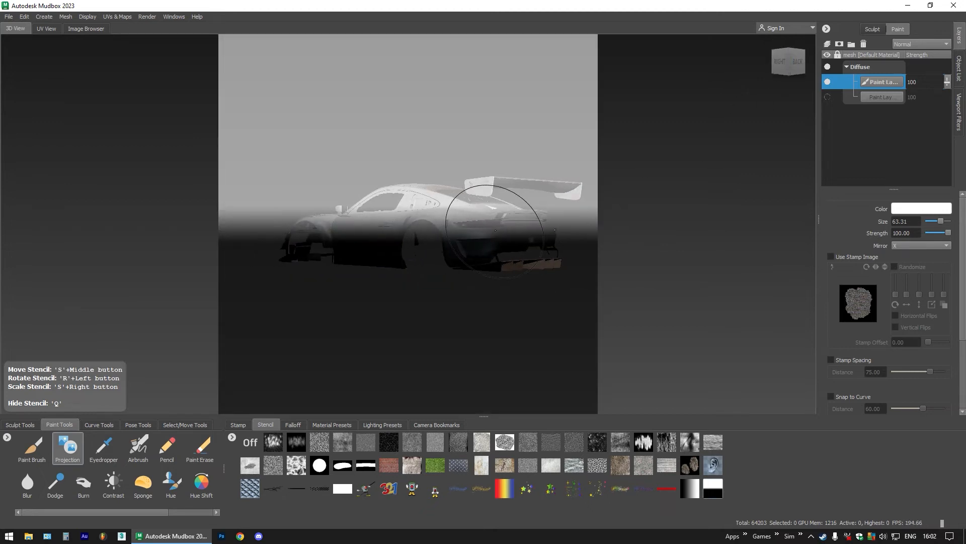
key(q)
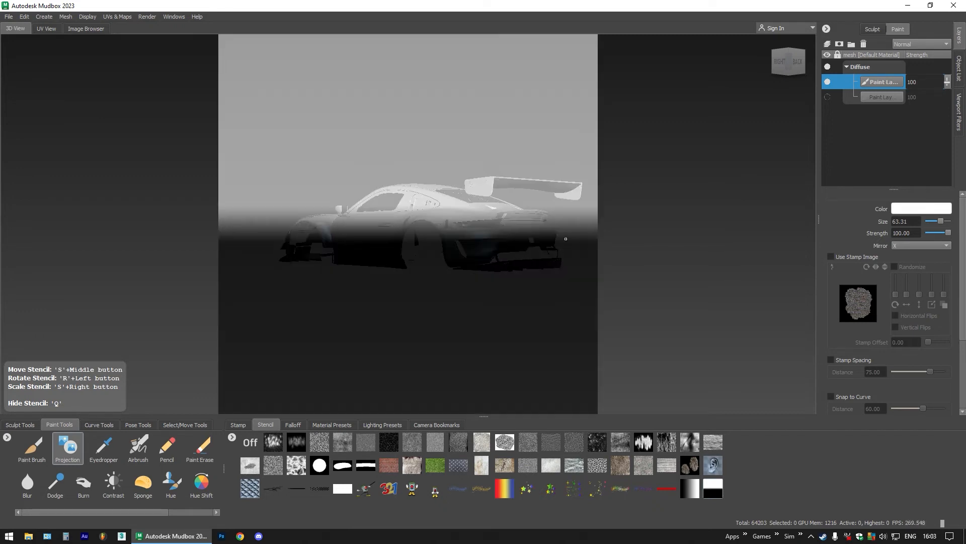
- Switch to the straight rear view and project the gradient over the rear bumper, diffuser and tail
click(799, 64)
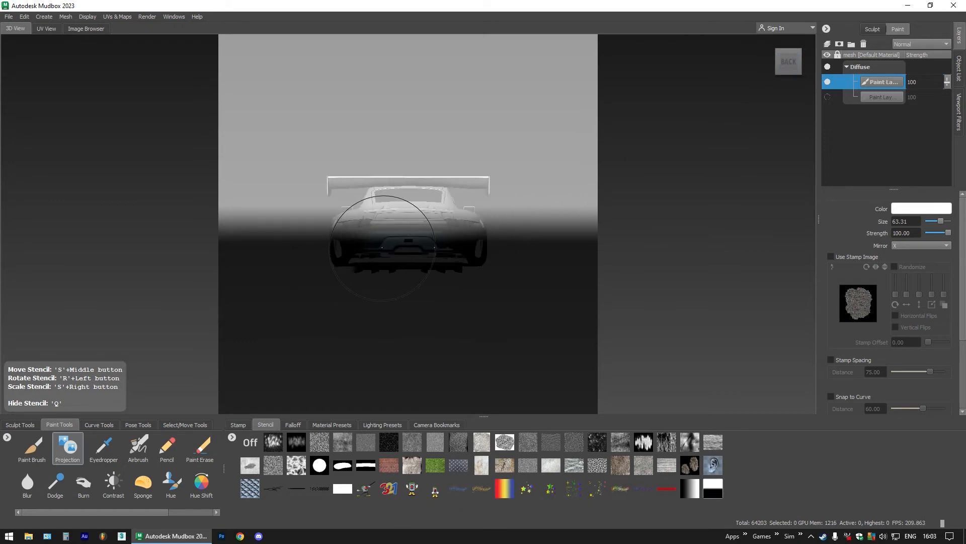
key(q)
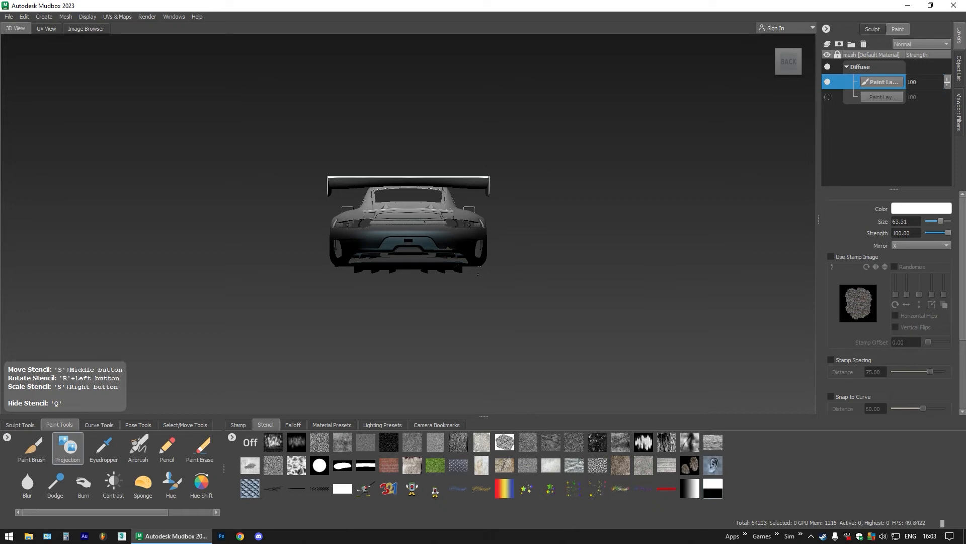
key(q)
mouse_move(454, 269)
mouse_down()
mouse_move(443, 255)
mouse_move(365, 231)
mouse_move(359, 260)
mouse_move(364, 251)
mouse_up()
mouse_move(367, 247)
mouse_down()
mouse_move(373, 230)
mouse_move(333, 227)
mouse_move(341, 216)
mouse_move(355, 229)
mouse_up()
drag(483, 220, 425, 222)
drag(430, 271, 455, 267)
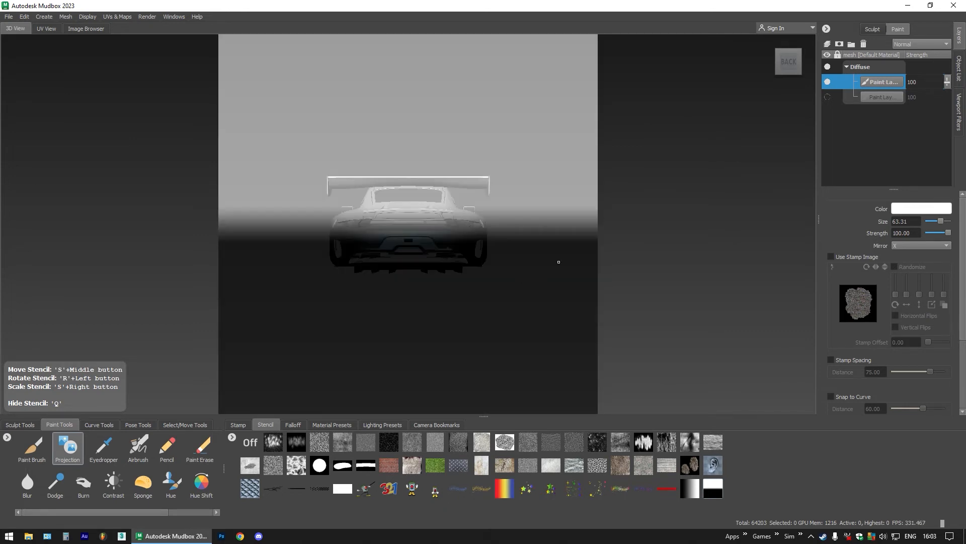
- Project the vertical gradient over the car from the rear-left three-quarter view and the straight left view
click(799, 63)
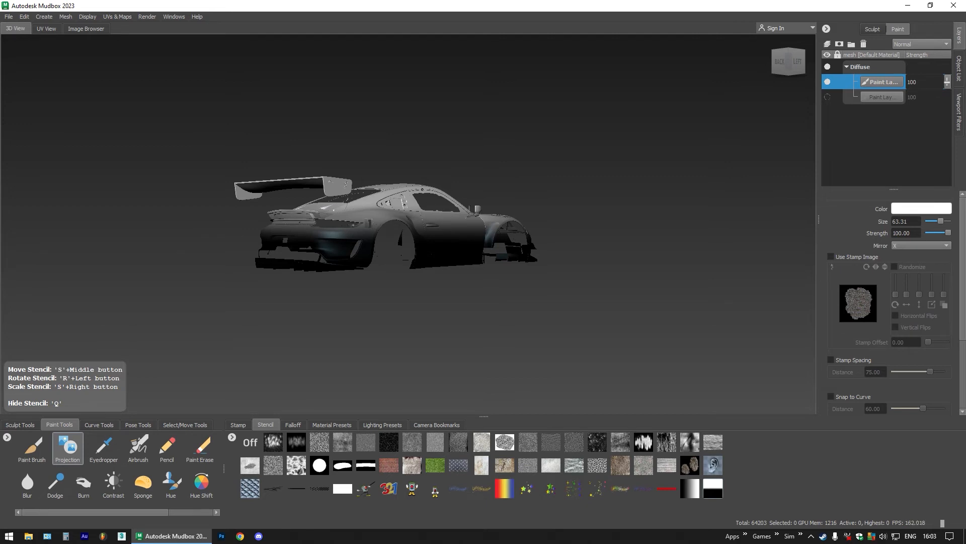
click(795, 65)
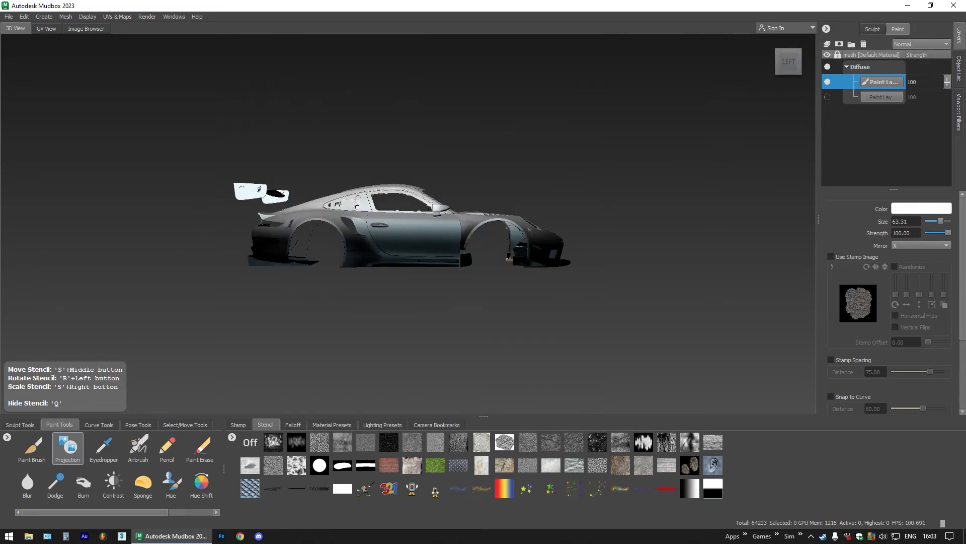
drag(265, 228, 298, 229)
key(q)
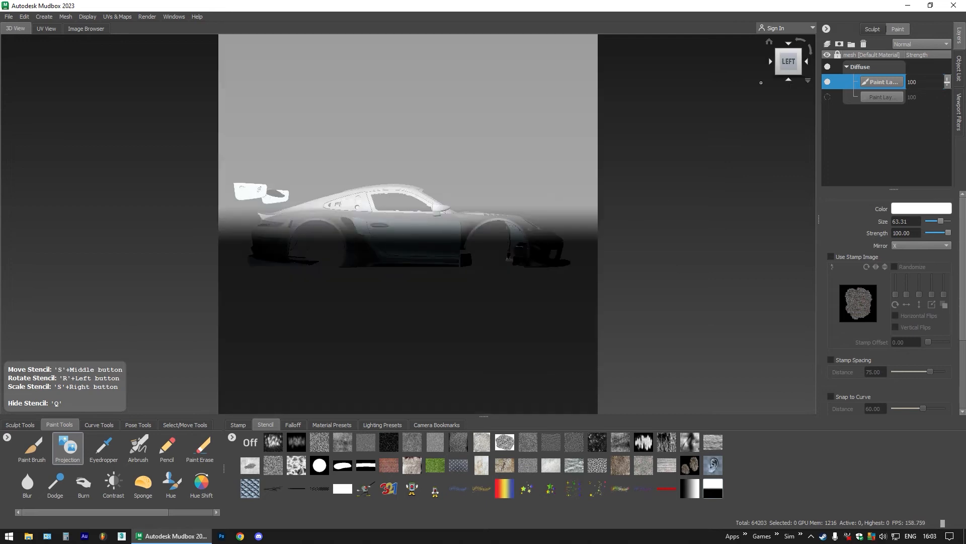
- Project the vertical gradient over the car from the front-left three-quarter view and the straight front view
click(801, 66)
key(q)
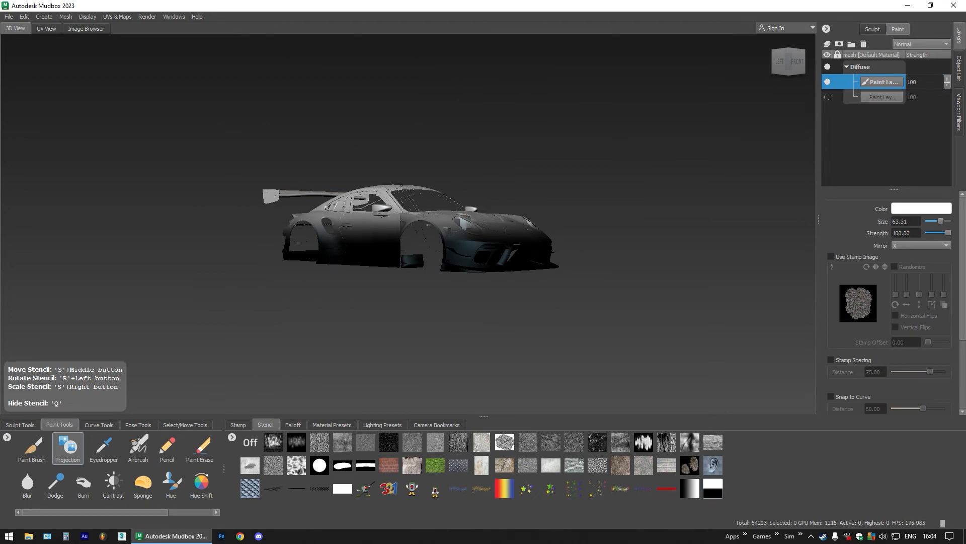
click(797, 63)
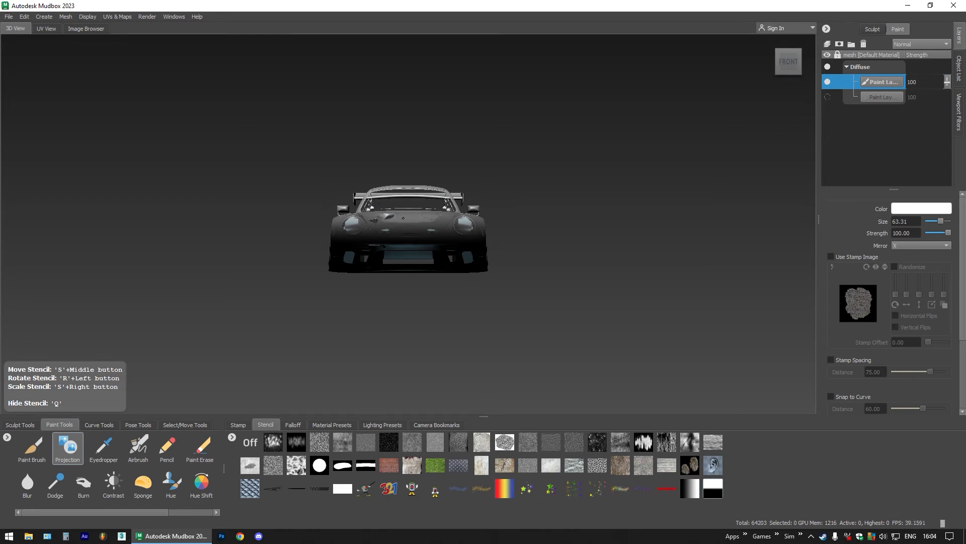
drag(404, 218, 405, 218)
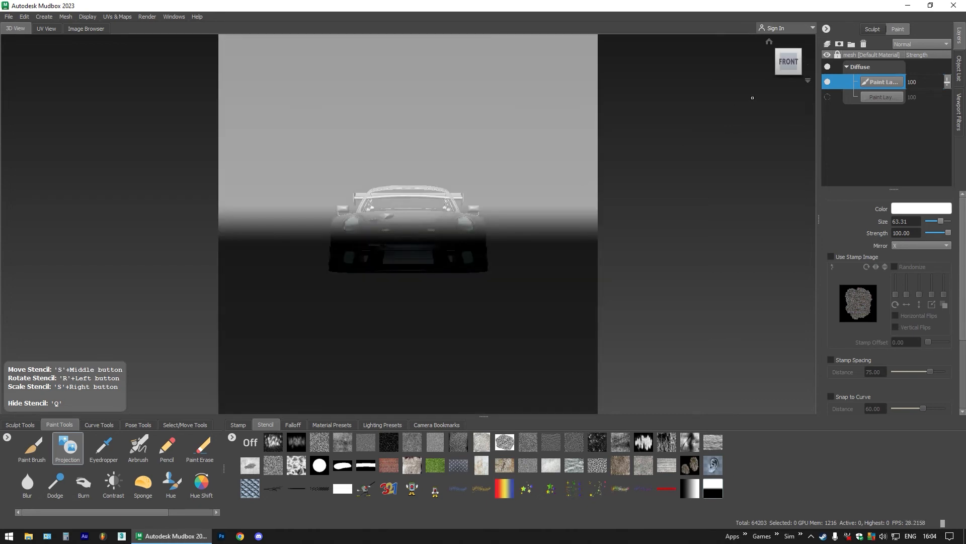
- Project the vertical gradient from the front-right three-quarter view, toggling the stencil's visibility to compare the coverage
click(799, 64)
key(q)
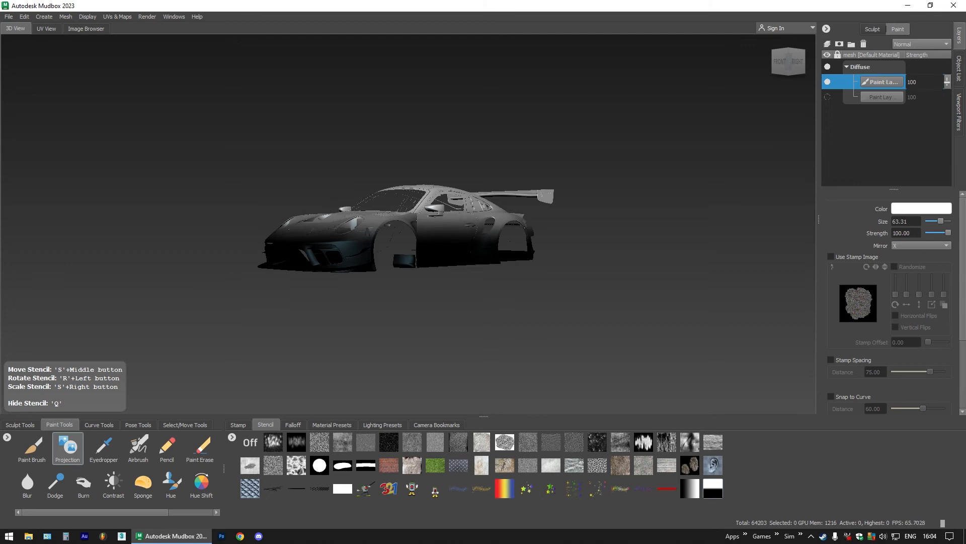
key(q)
key(q)
key(q)
key(q)
key(q)
key(q)
key(q)
key(q)
key(q)
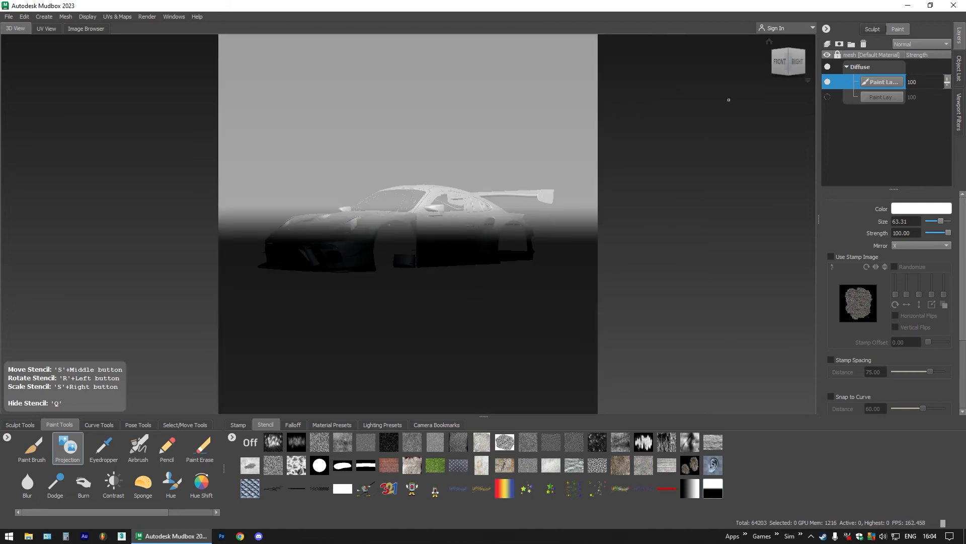
- Project the gradient once more over the car's straight right side, and turn off the stencil
click(798, 62)
key(q)
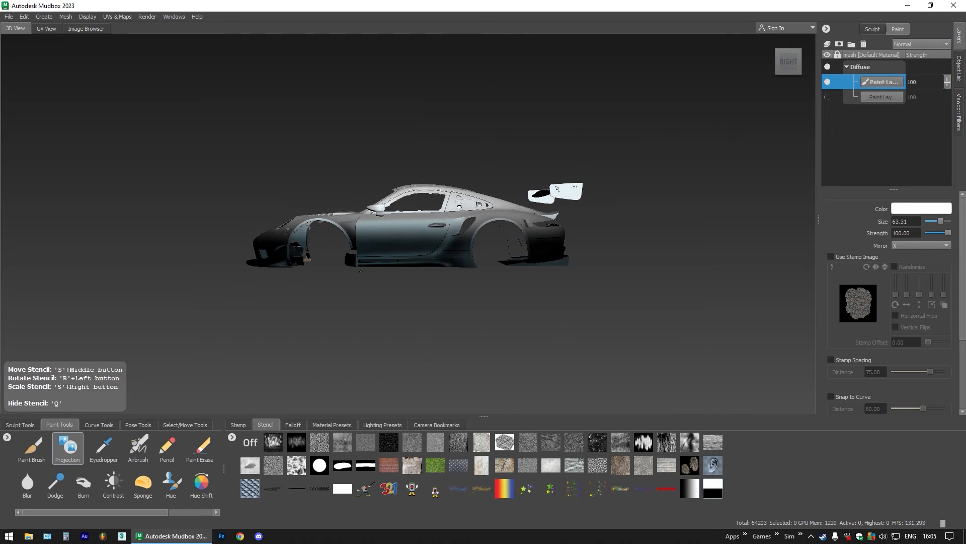
drag(596, 270, 598, 271)
key(q)
- Set the Paint Brush to black at size 11.02 and paint over the bare edges of the rear diffuser fins
mouse_move(385, 196)
alt+mouse_down()
mouse_move(421, 259)
mouse_move(388, 278)
alt+mouse_up()
scroll(388, 278, up, 5)
mouse_move(325, 227)
alt+mouse_down()
mouse_move(298, 275)
mouse_move(311, 236)
mouse_move(341, 215)
mouse_move(426, 225)
mouse_move(415, 203)
mouse_move(308, 224)
alt+mouse_up()
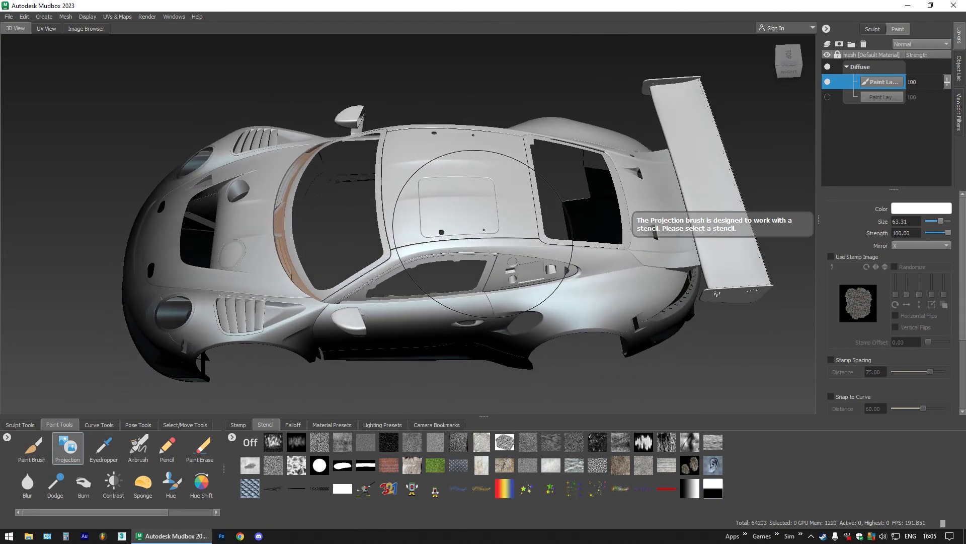
alt+middle_drag(483, 234, 297, 254)
scroll(462, 177, up, 2)
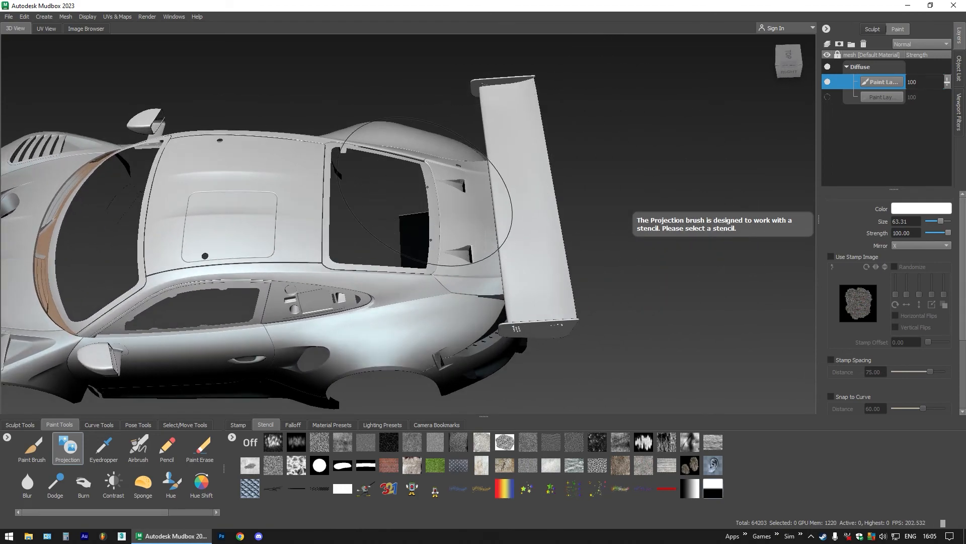
mouse_move(426, 190)
alt+mouse_down()
mouse_move(630, 260)
mouse_move(690, 233)
mouse_move(697, 248)
mouse_move(702, 241)
mouse_move(445, 146)
mouse_move(500, 173)
mouse_move(646, 112)
mouse_move(439, 135)
mouse_move(423, 78)
mouse_move(438, 122)
mouse_move(633, 59)
mouse_move(622, 66)
alt+mouse_up()
alt+drag(417, 98, 284, 284)
key(1)
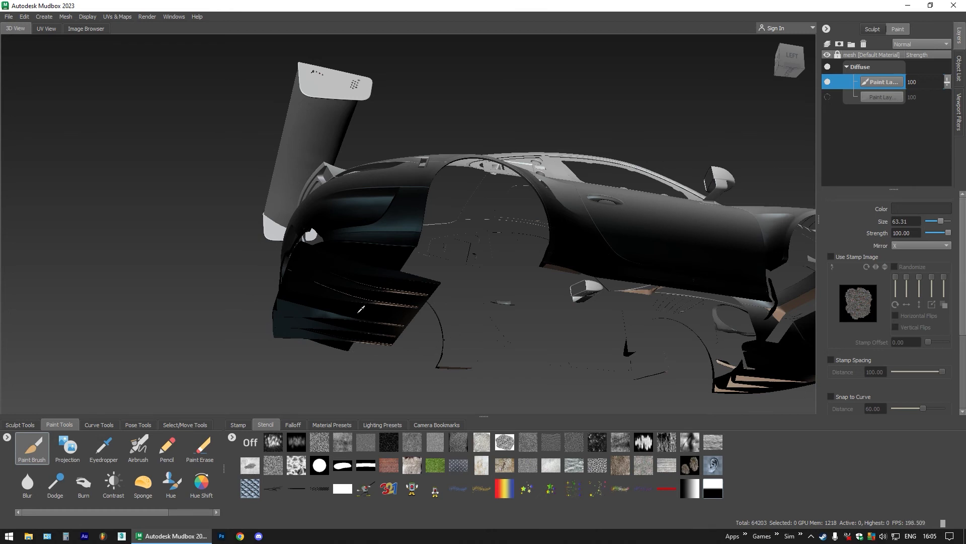
click(383, 312)
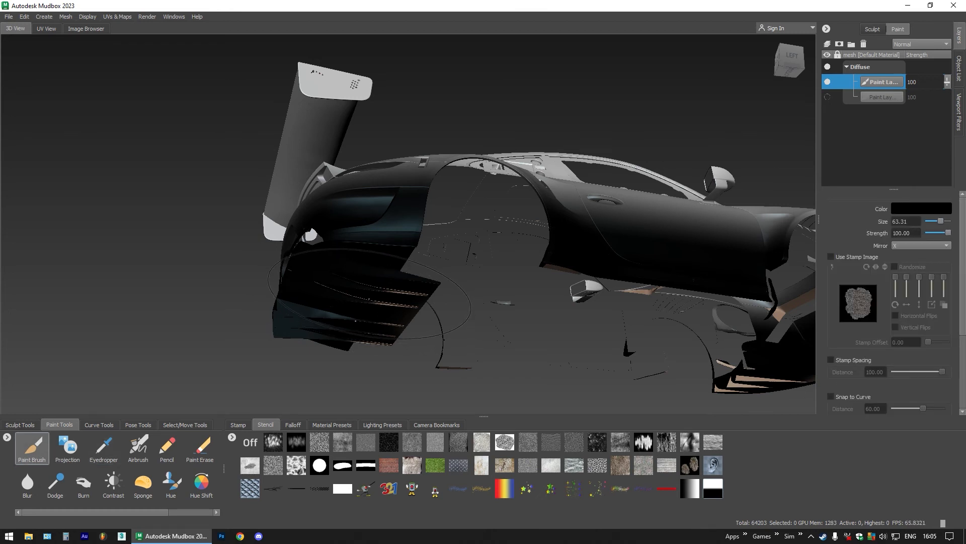
drag(342, 295, 307, 292)
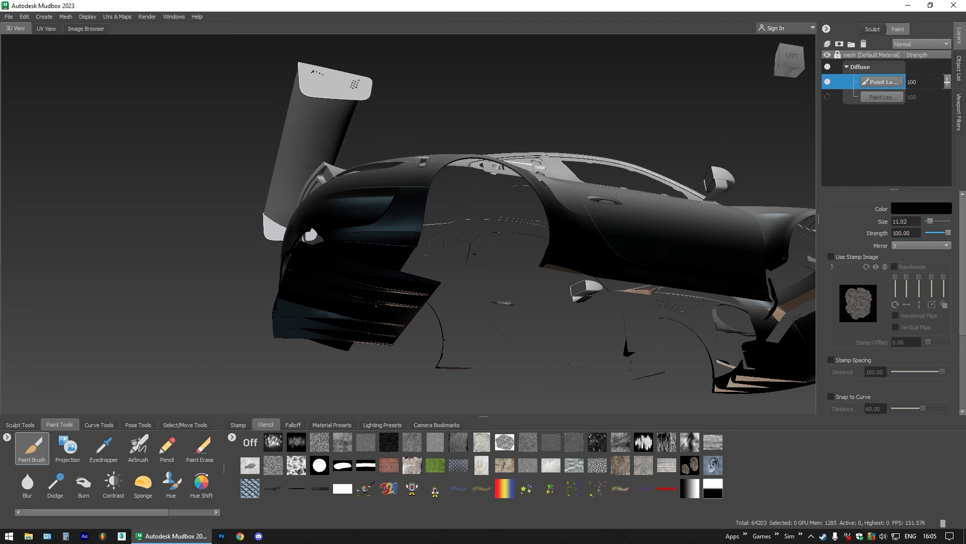
mouse_move(377, 306)
mouse_down()
mouse_move(407, 307)
mouse_move(400, 291)
mouse_up()
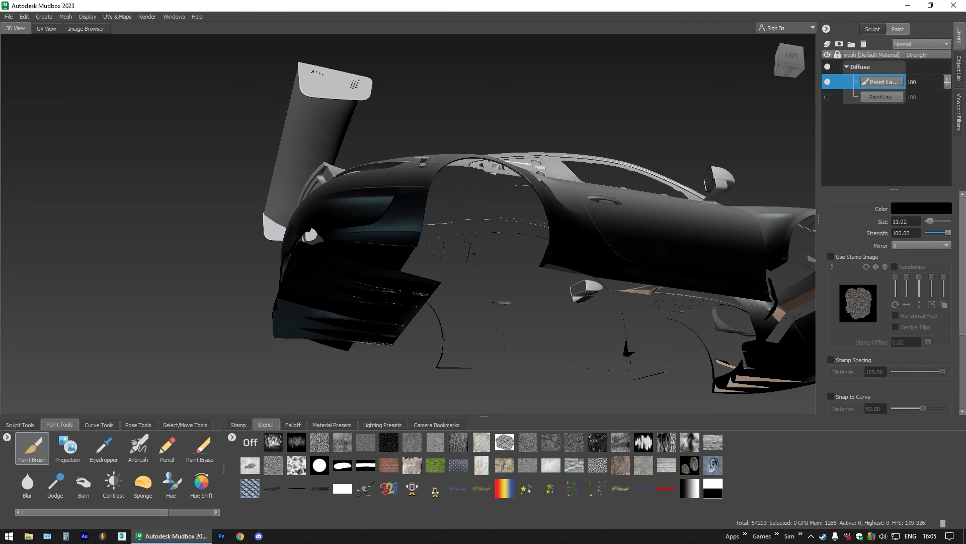
- Check the brush falloff, and blacken the remaining missed spots on the diffuser's underside and at both of its ends
click(304, 425)
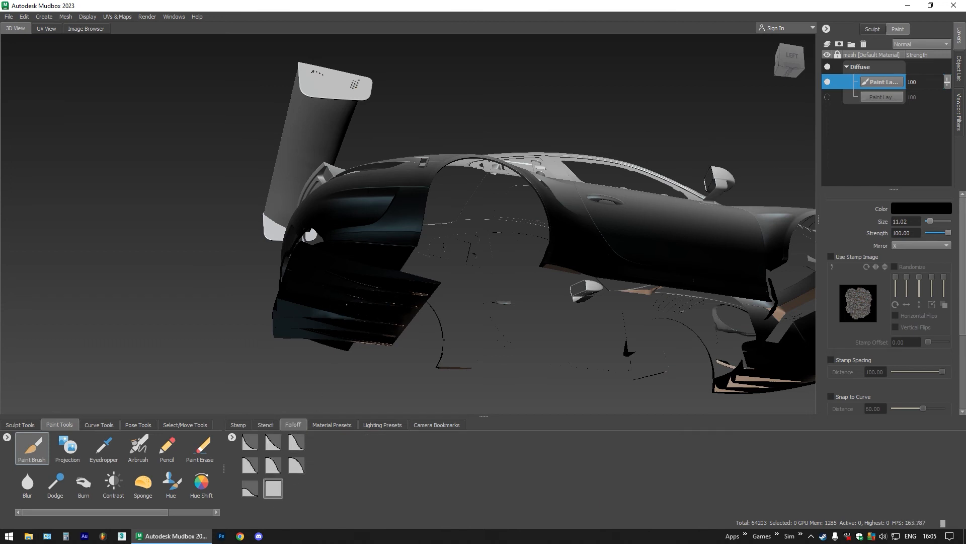
mouse_move(365, 289)
alt+mouse_down()
mouse_move(355, 265)
mouse_move(349, 273)
mouse_move(383, 256)
mouse_move(402, 282)
mouse_move(440, 174)
alt+mouse_up()
scroll(304, 316, up, 4)
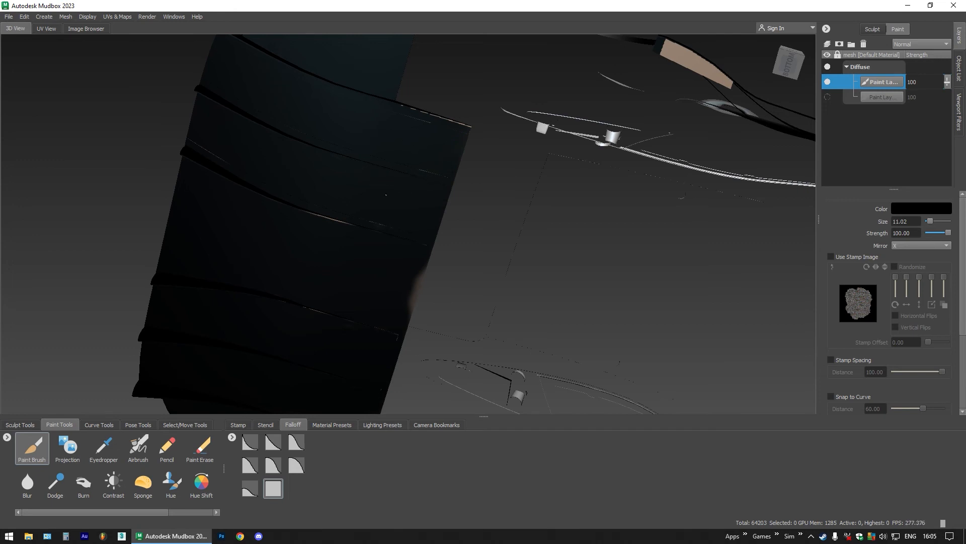
mouse_move(376, 187)
alt+mouse_down()
mouse_move(365, 209)
mouse_move(372, 282)
mouse_move(401, 310)
alt+mouse_up()
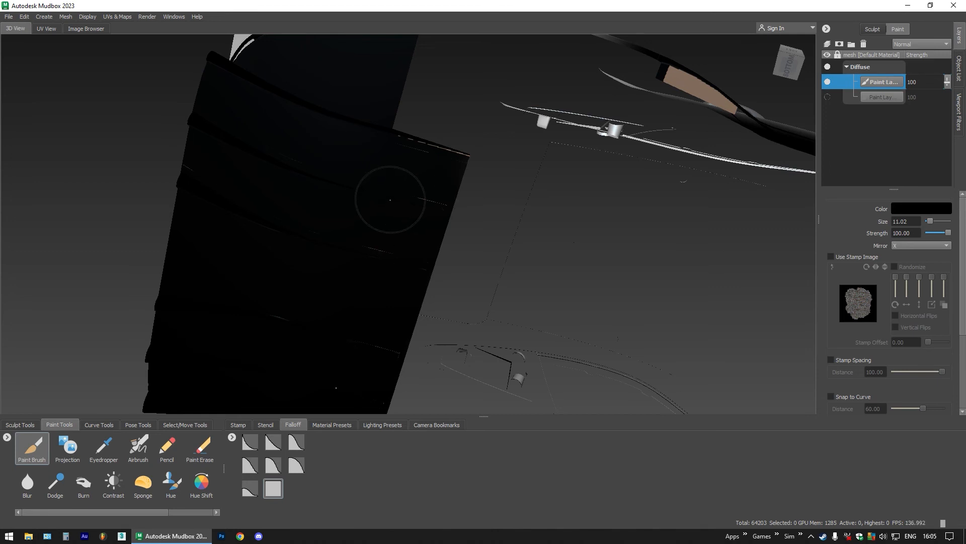
alt+drag(388, 198, 350, 235)
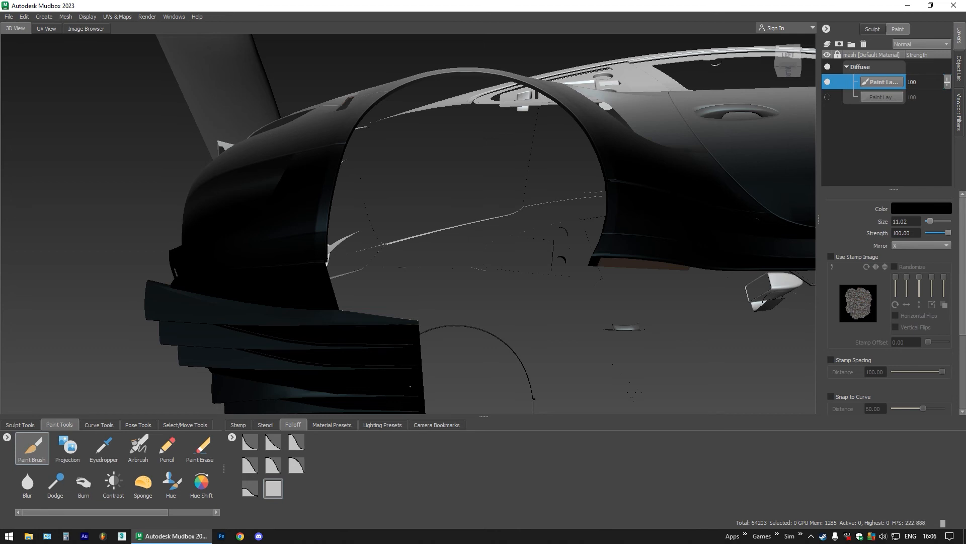
alt+drag(406, 350, 494, 293)
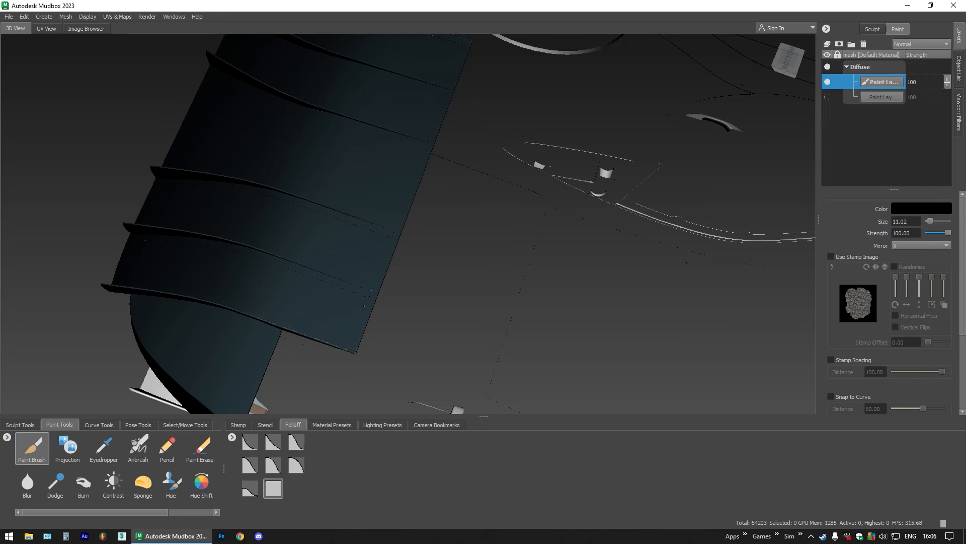
scroll(370, 266, down, 5)
alt+drag(370, 267, 574, 282)
alt+middle_drag(453, 372, 466, 237)
alt+drag(421, 289, 506, 265)
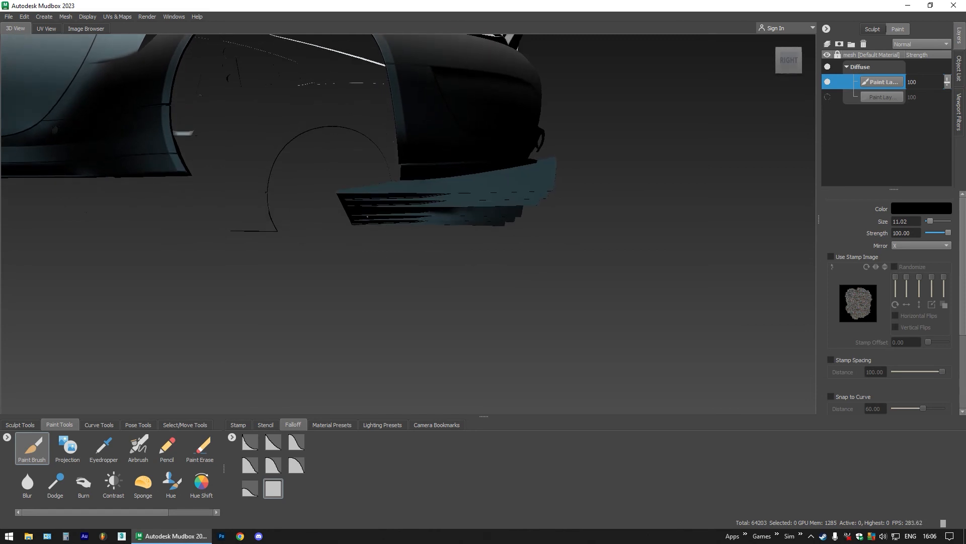
- Sample the surrounding light grey and cover the bare round spot beside the rear-deck vent
alt+drag(475, 209, 442, 217)
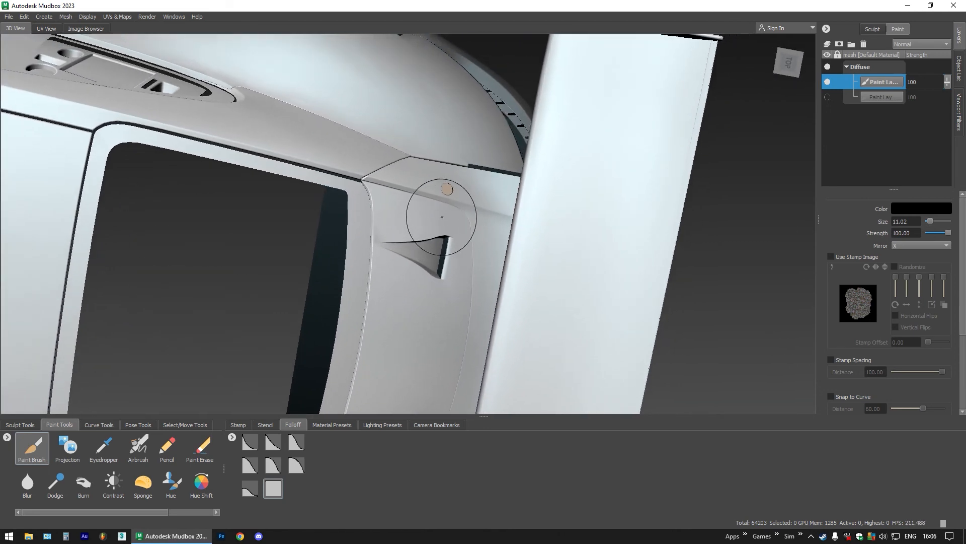
key(space)
click(433, 187)
alt+drag(427, 234, 315, 172)
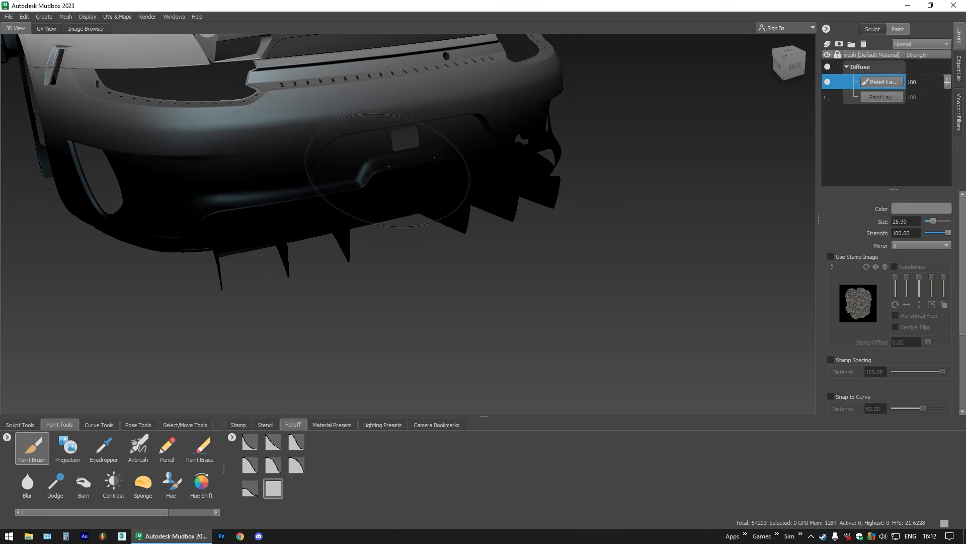
- Select and hide the bonnet, the front fenders and the windscreen frame to expose the unpainted cowl
alt+drag(388, 166, 405, 229)
scroll(334, 197, down, 5)
scroll(281, 222, up, 2)
alt+middle_drag(282, 222, 335, 202)
scroll(335, 202, up, 6)
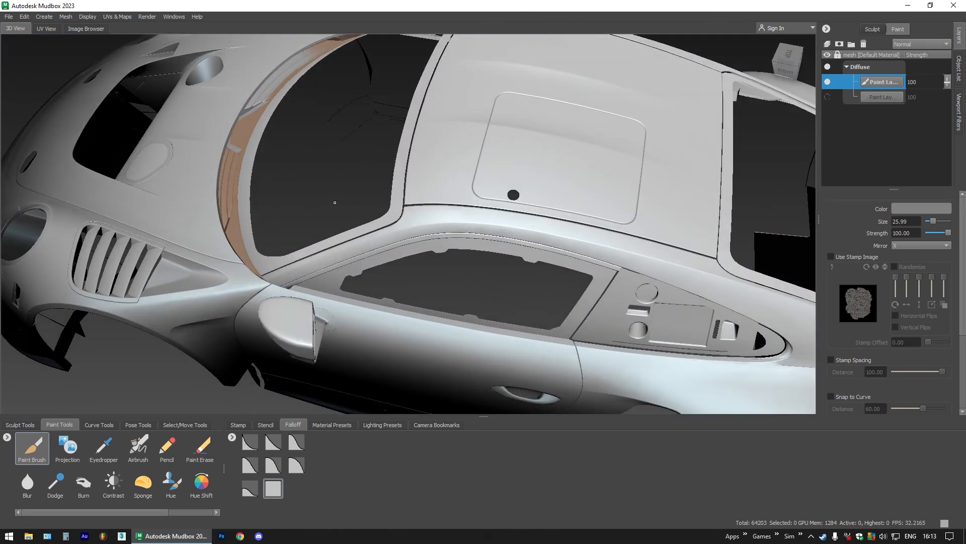
alt+drag(334, 202, 365, 205)
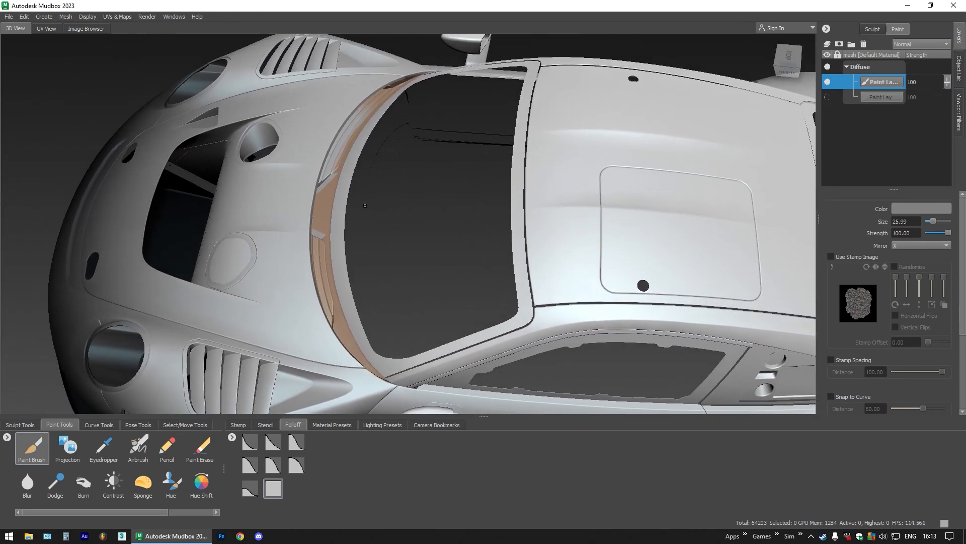
key(s)
double_click(292, 184)
key(alt+h)
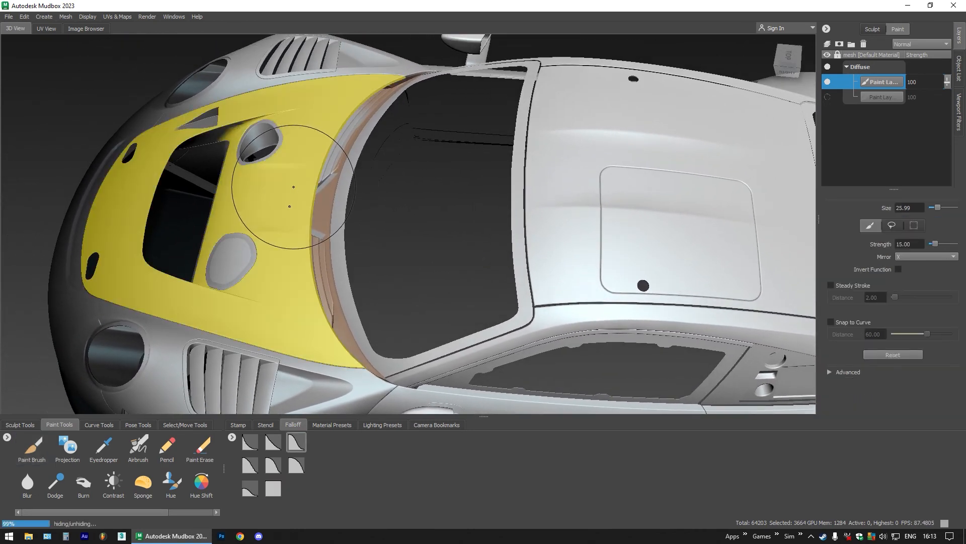
double_click(358, 66)
key(alt+h)
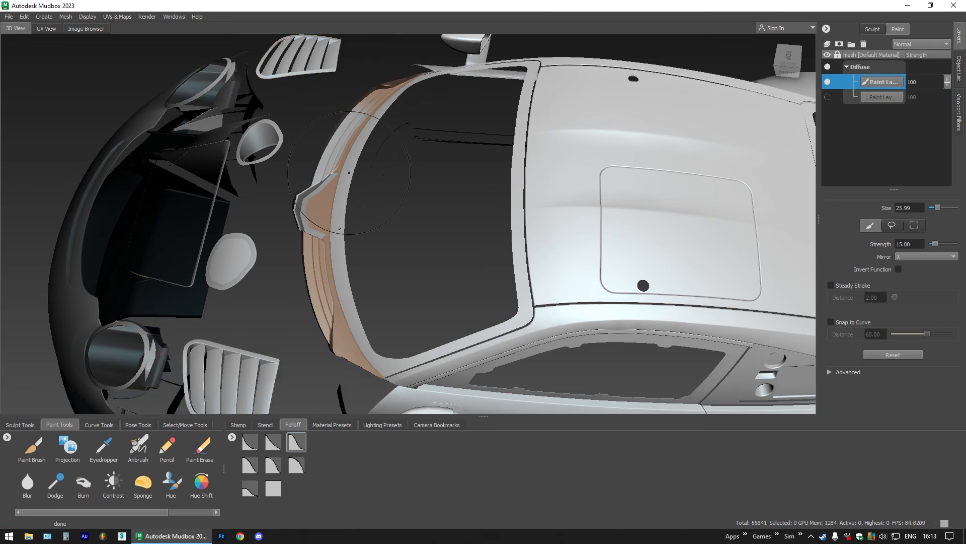
double_click(350, 304)
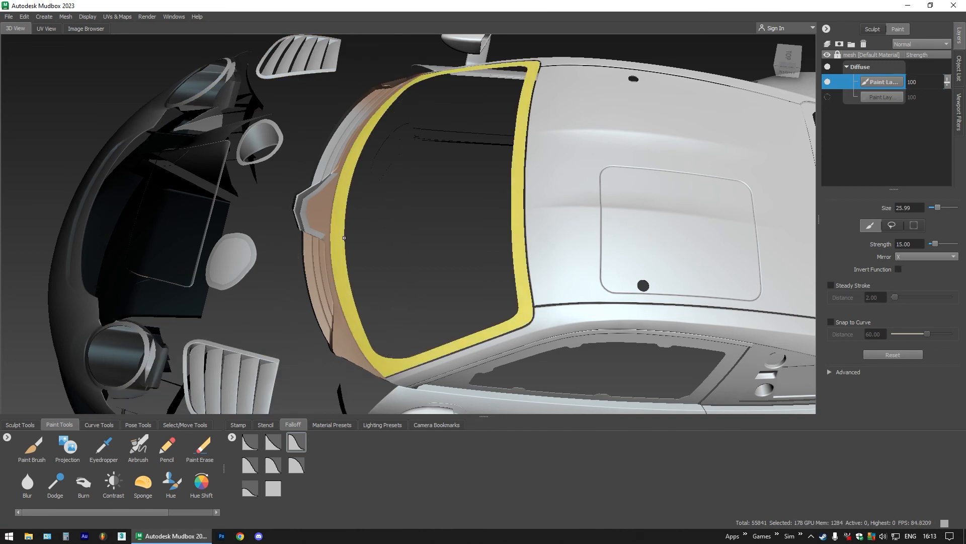
key(alt+h)
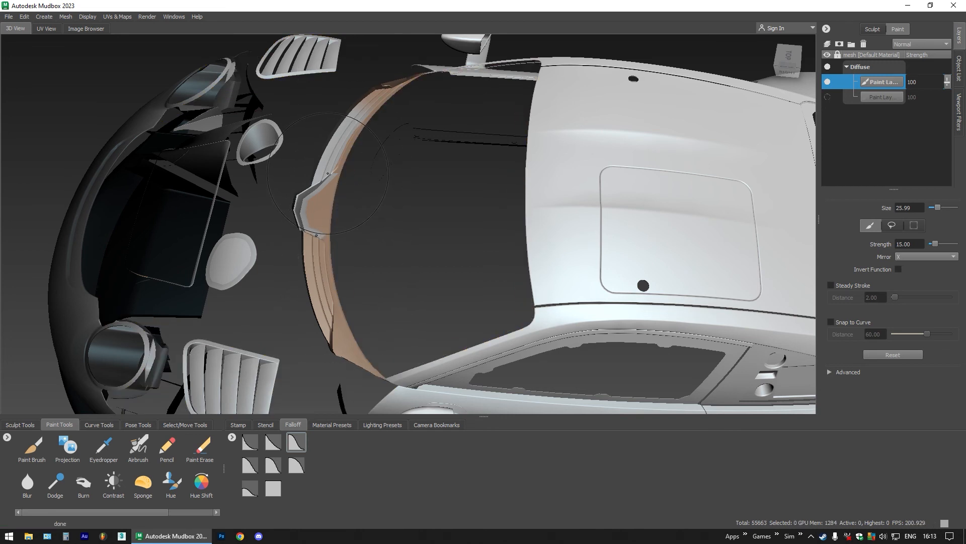
- Sample the light grey on the cowl's central piece and paint its bare area with the size 25.99 Paint Brush
click(31, 448)
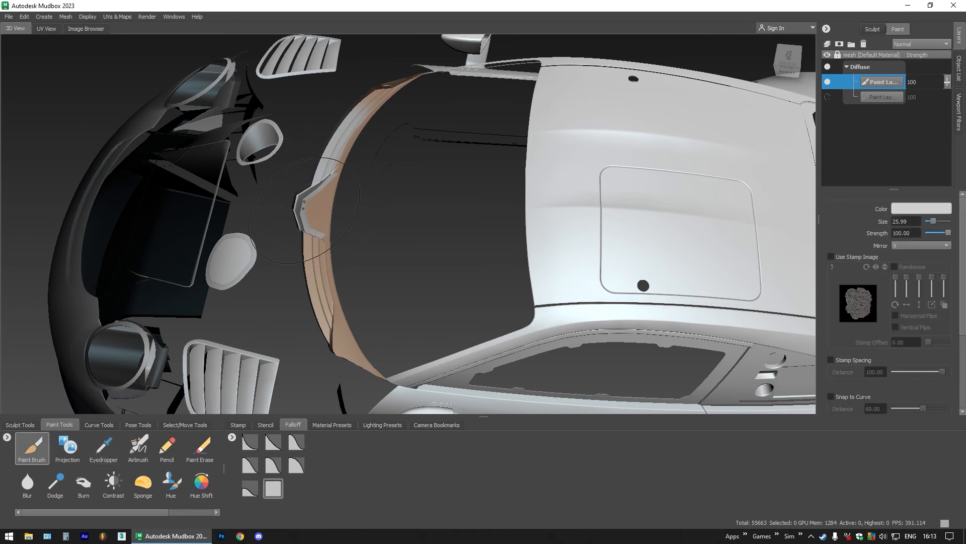
click(103, 448)
click(310, 196)
mouse_move(317, 201)
mouse_down()
mouse_move(323, 214)
mouse_move(318, 206)
mouse_up()
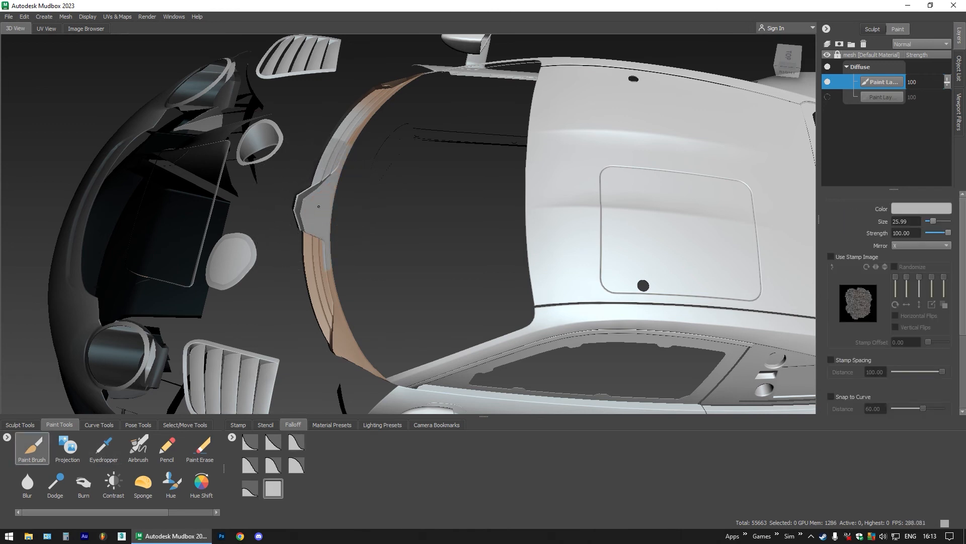
- Change the Paint Brush to a softer falloff, paint the rest of the cowl out to its ends light grey, and check the coverage
click(272, 443)
drag(325, 292, 319, 236)
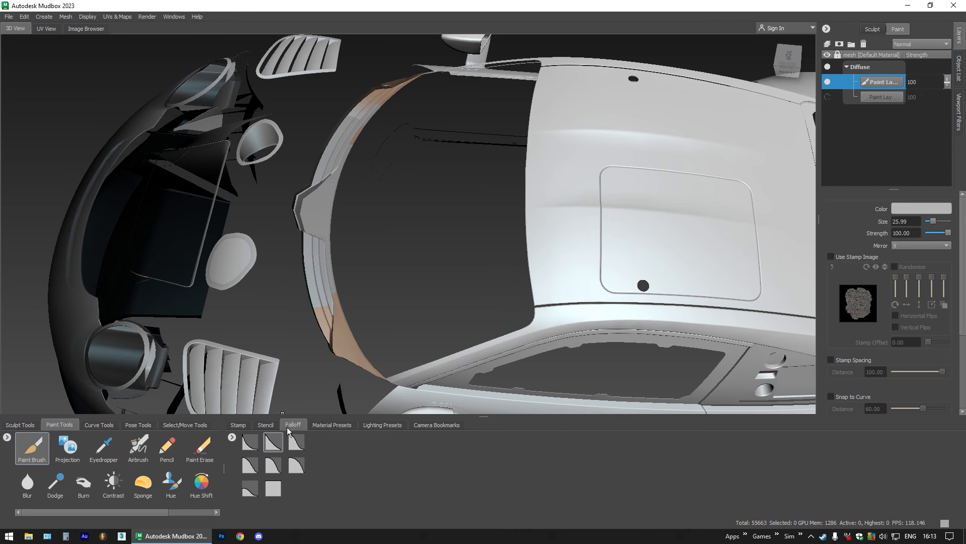
click(252, 443)
mouse_move(327, 308)
mouse_down()
mouse_move(333, 353)
mouse_move(358, 363)
mouse_move(351, 344)
mouse_up()
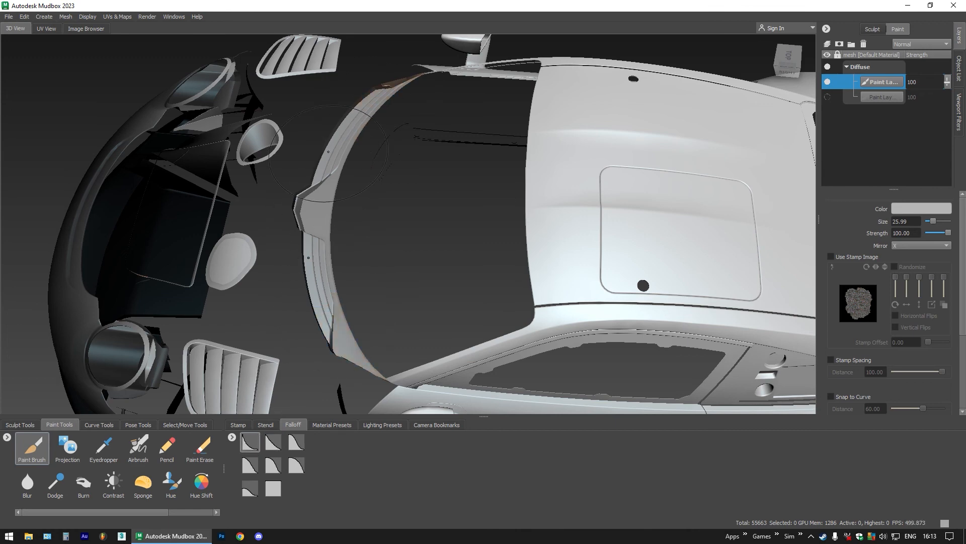
alt+drag(335, 153, 295, 236)
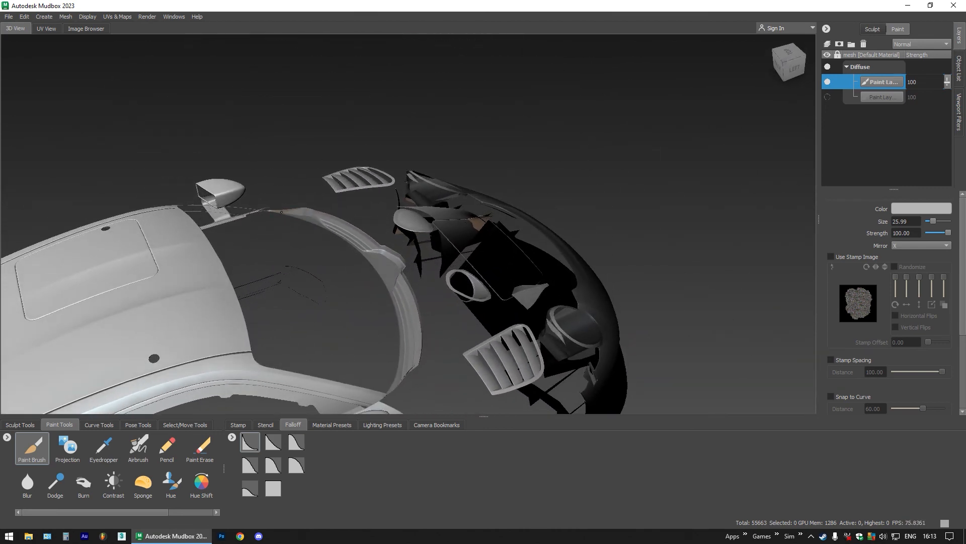
alt+drag(324, 242, 267, 237)
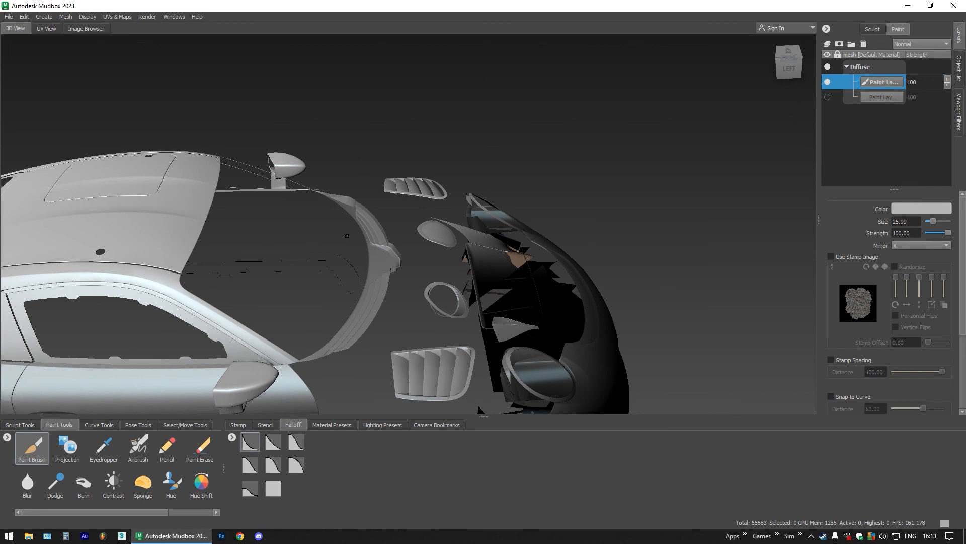
- Sample the dark grey beside the bare patch inside the bonnet's duct opening and cover the patch with the size 3.69 Paint Brush
alt+drag(428, 240, 516, 248)
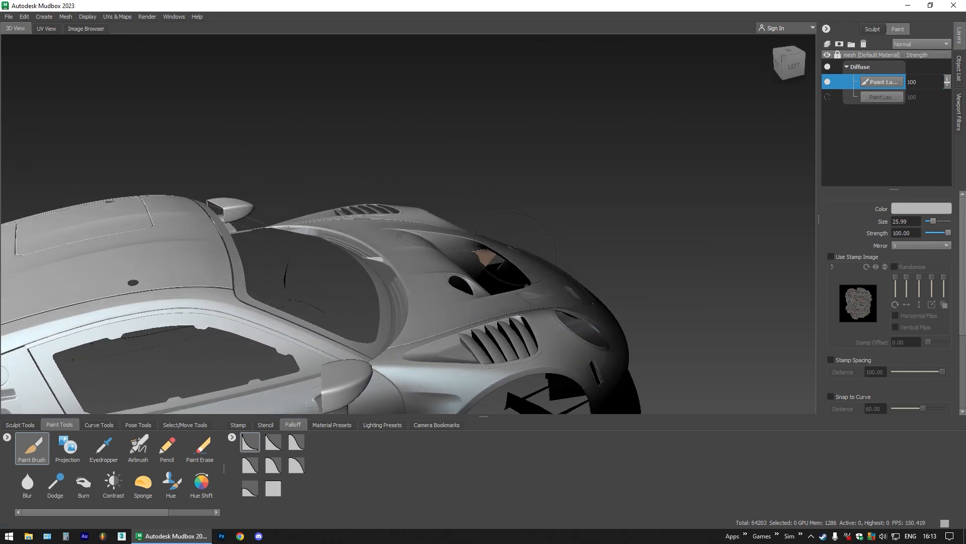
alt+right_drag(516, 248, 572, 249)
alt+drag(526, 247, 513, 248)
mouse_move(513, 248)
alt+middle_down()
mouse_move(448, 262)
mouse_move(431, 282)
alt+middle_up()
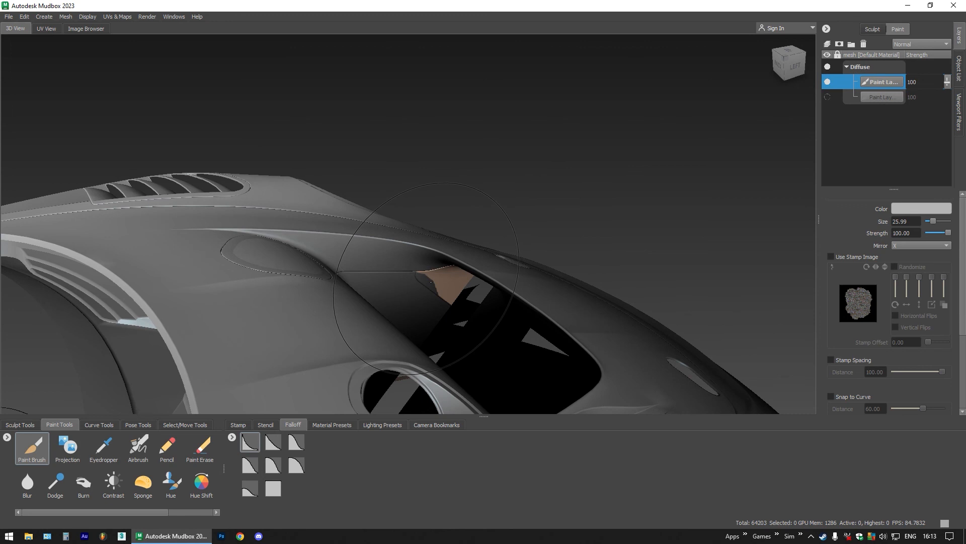
click(429, 282)
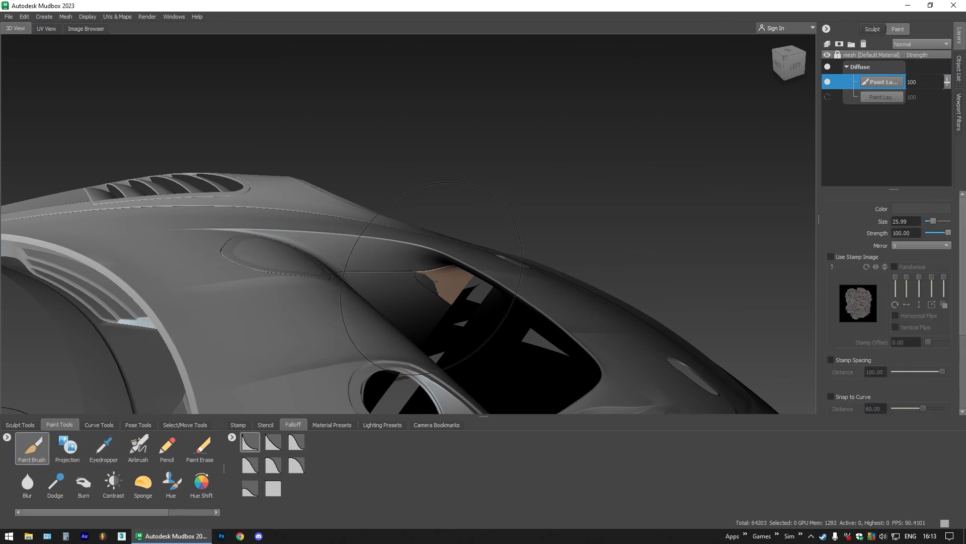
drag(446, 282, 446, 282)
drag(450, 285, 444, 277)
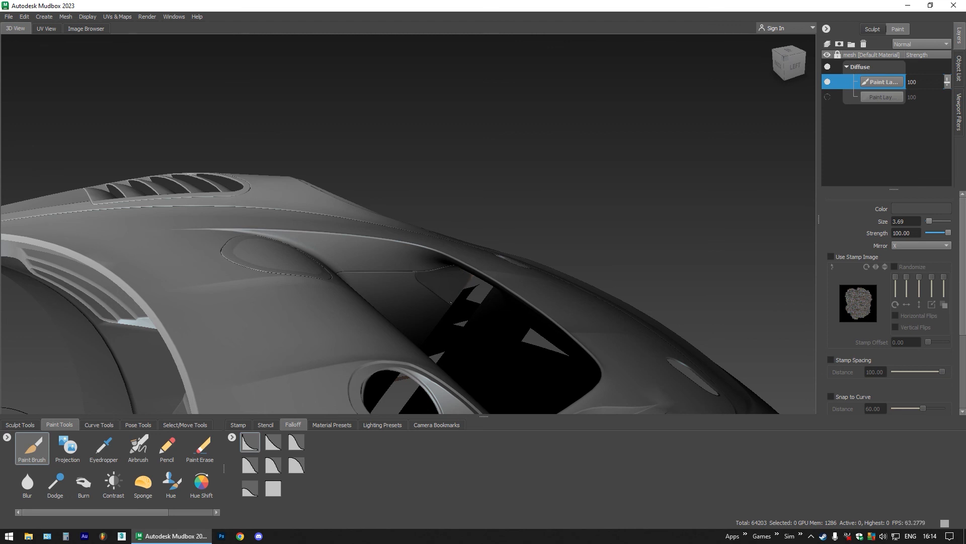
- Paint the remaining bare sliver at the inner edge of the bonnet duct dark grey
alt+drag(451, 302, 444, 346)
alt+middle_drag(444, 347, 422, 254)
alt+right_drag(422, 254, 459, 292)
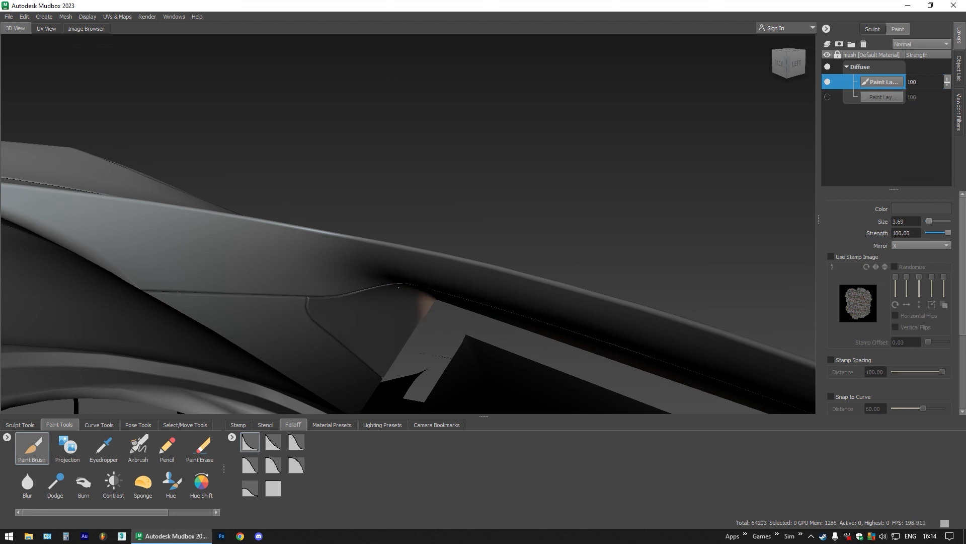
drag(416, 290, 416, 313)
mouse_move(416, 284)
alt+mouse_down()
mouse_move(484, 285)
mouse_move(416, 348)
mouse_move(385, 330)
alt+mouse_up()
scroll(378, 311, down, 12)
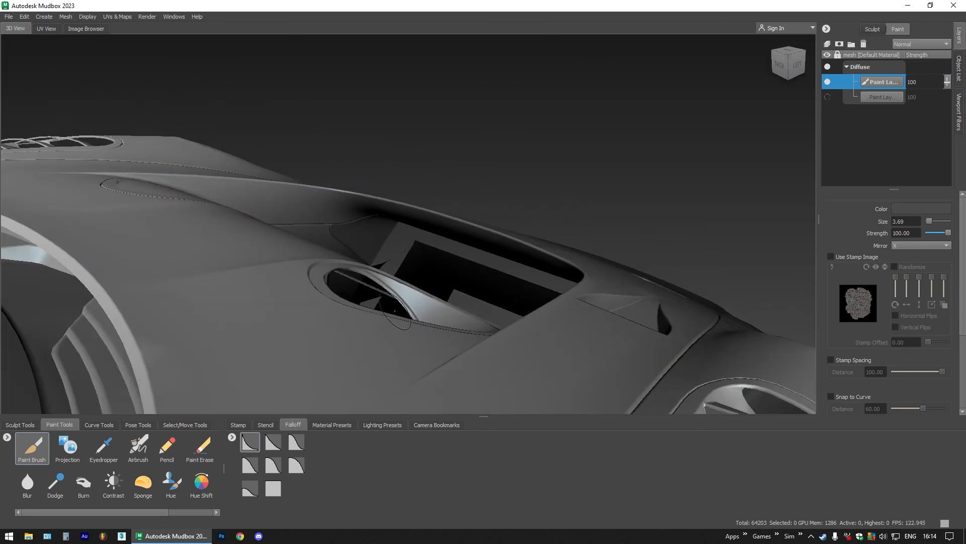
- Check the top-to-bottom gradient over the whole car, and exit Mudbox without saving the modified scene
alt+drag(452, 292, 252, 272)
alt+middle_drag(51, 311, 240, 286)
mouse_move(241, 286)
alt+mouse_down()
mouse_move(222, 313)
mouse_move(385, 289)
mouse_move(579, 244)
mouse_move(677, 262)
mouse_move(504, 265)
mouse_move(482, 240)
alt+mouse_up()
alt+drag(418, 257, 387, 216)
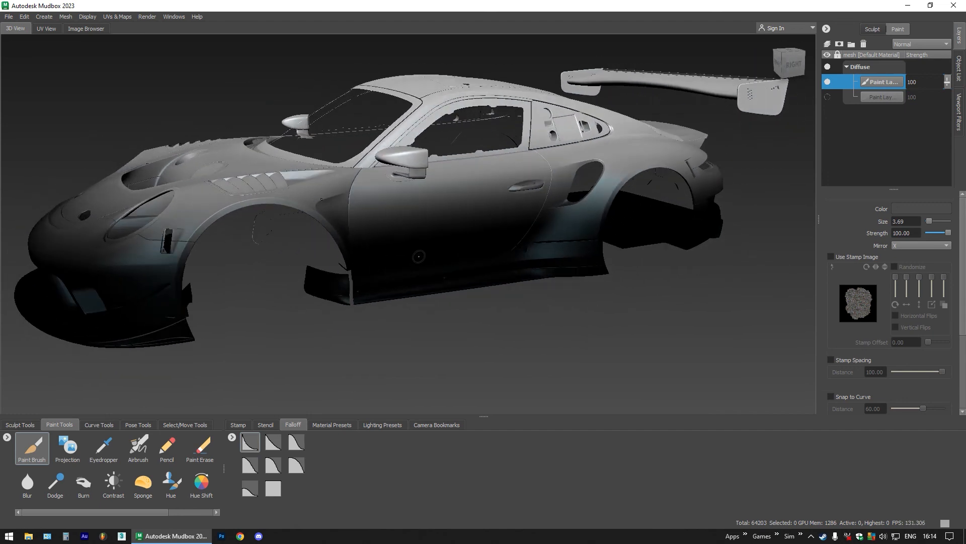
click(953, 5)
click(483, 280)
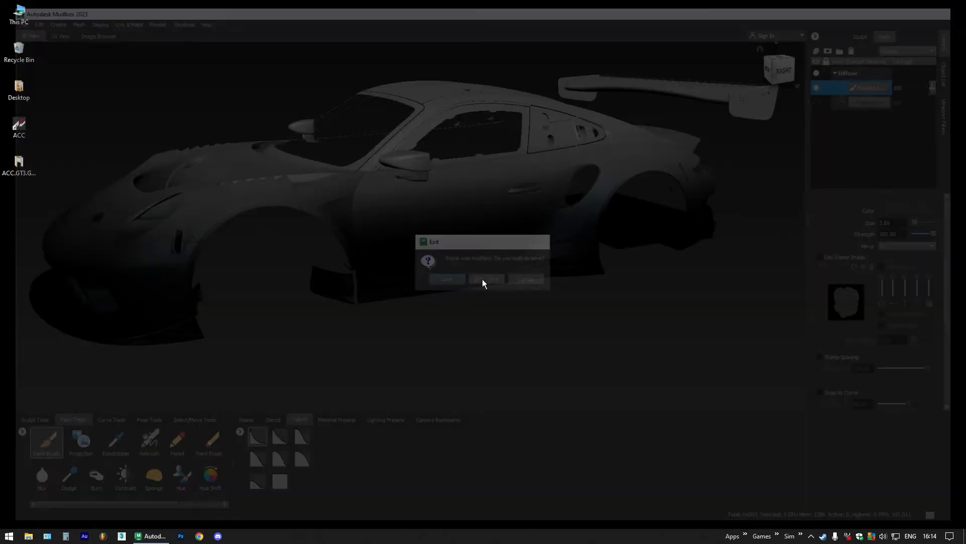